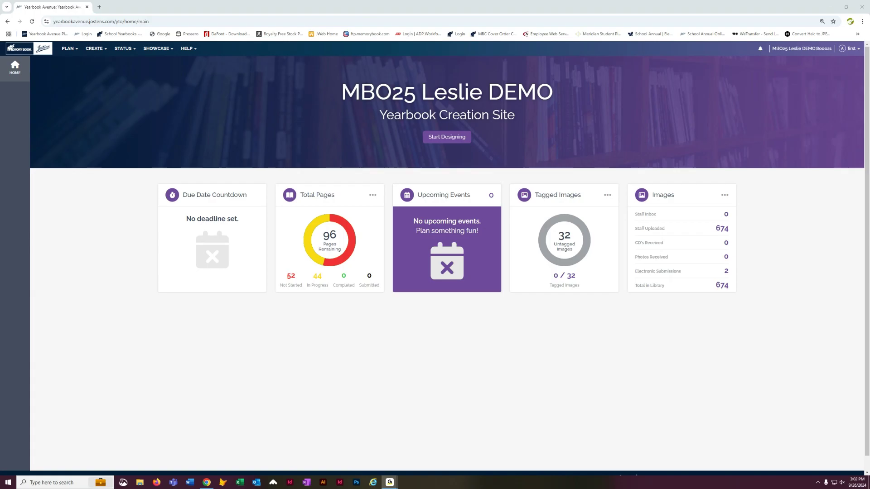
- Open the Image Library and the Smith Kindergarten folder under Portraits
{"action": "left_click", "coordinate": [247, 11]}
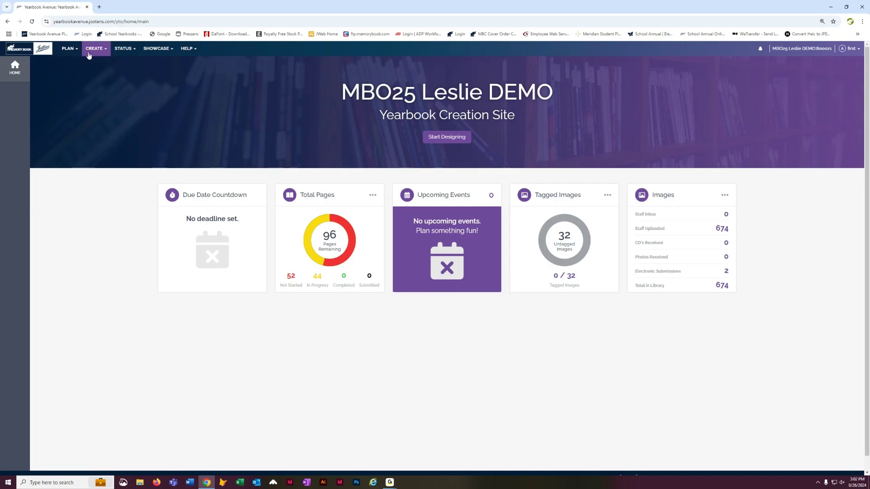
{"action": "left_click", "coordinate": [90, 53]}
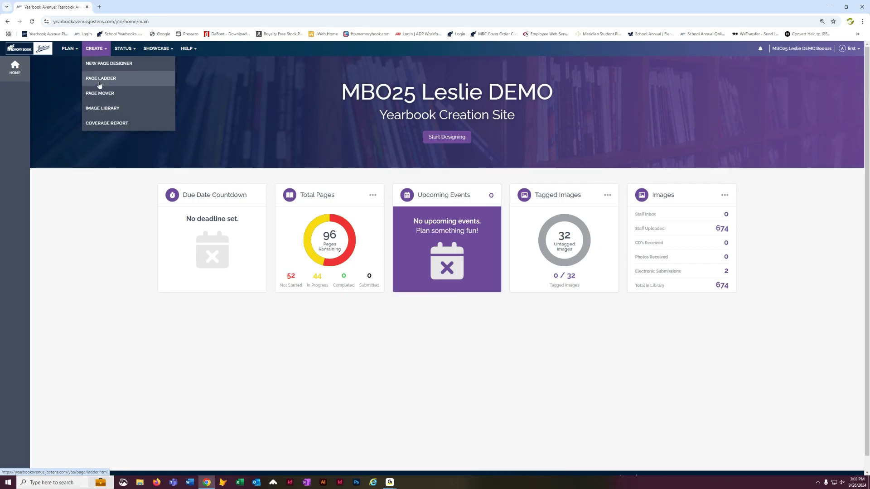
{"action": "left_click", "coordinate": [91, 109]}
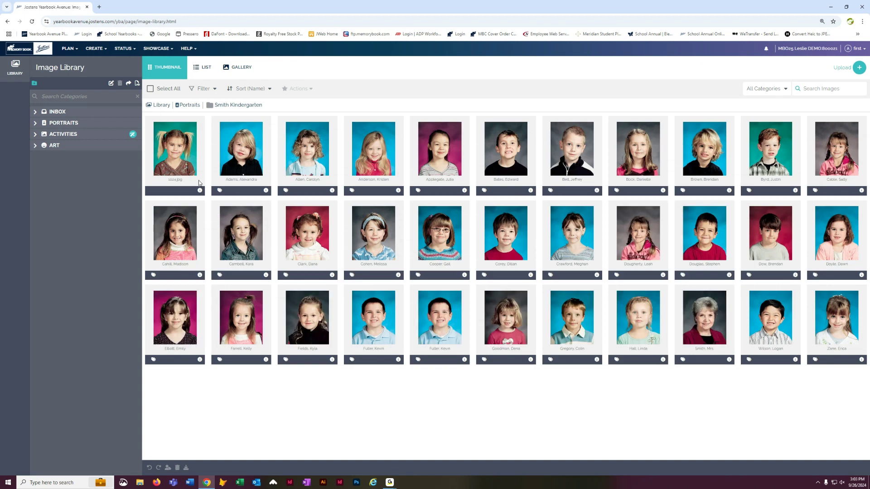
{"action": "left_click", "coordinate": [35, 124]}
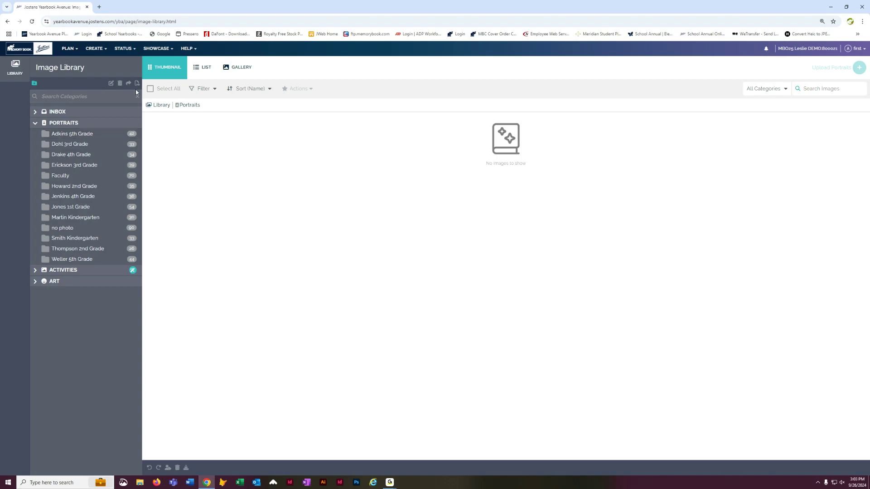
{"action": "left_click", "coordinate": [76, 240]}
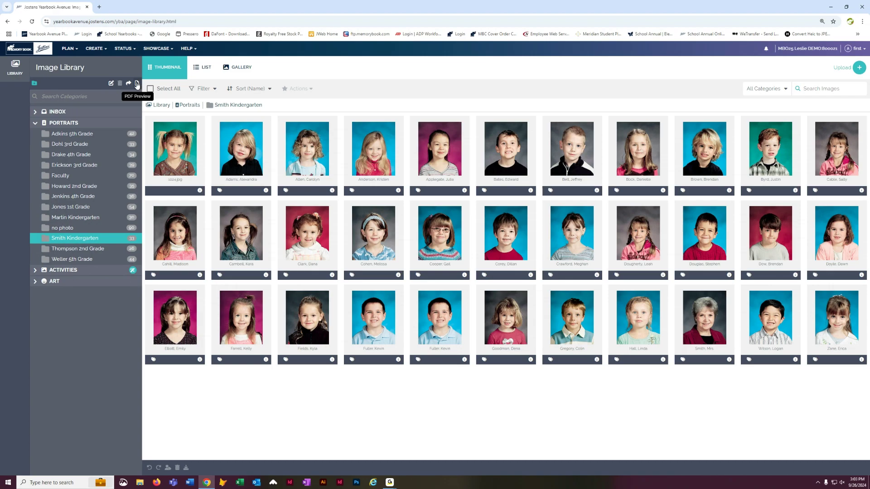
- Generate a PDF preview of the Smith Kindergarten folder, review both pages, and close the preview tab
{"action": "left_click", "coordinate": [136, 84]}
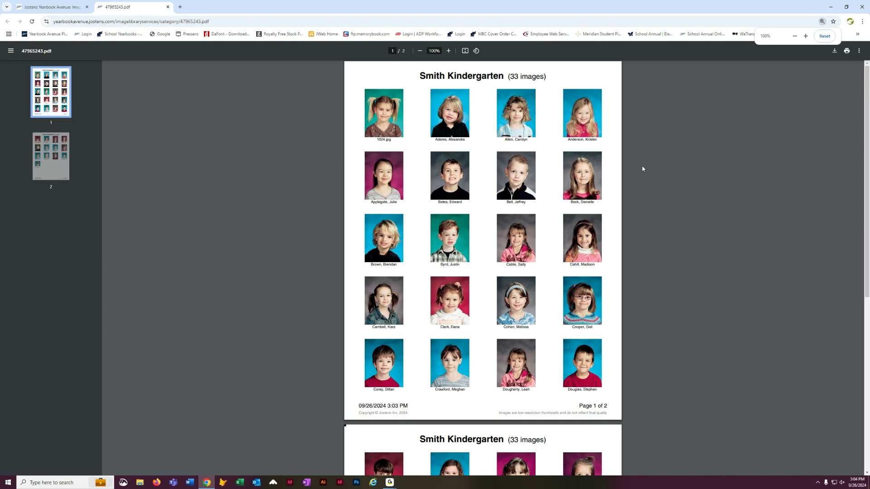
{"action": "scroll", "coordinate": [645, 183], "scroll_direction": "down", "scroll_amount": 7}
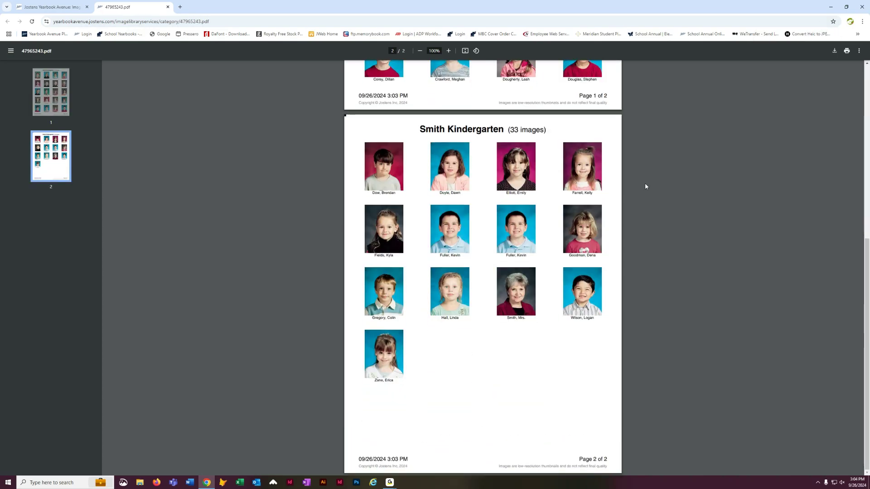
{"action": "scroll", "coordinate": [643, 187], "scroll_direction": "up", "scroll_amount": 5}
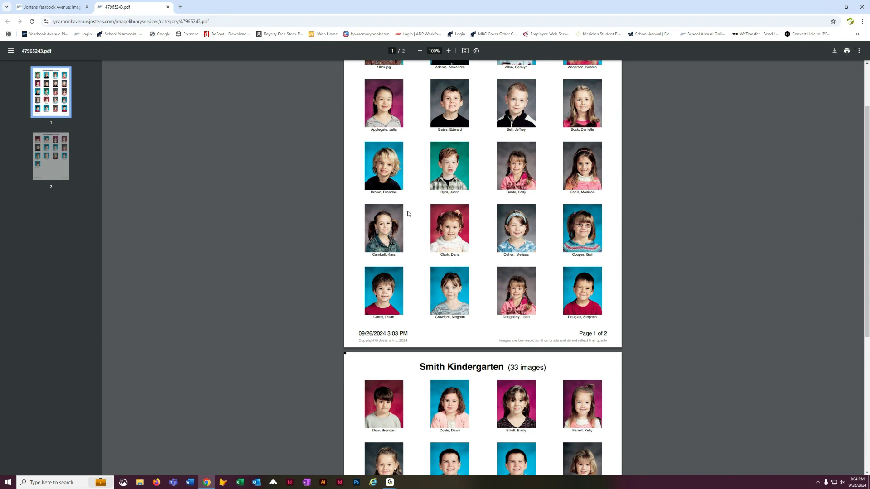
{"action": "scroll", "coordinate": [300, 221], "scroll_direction": "up", "scroll_amount": 2}
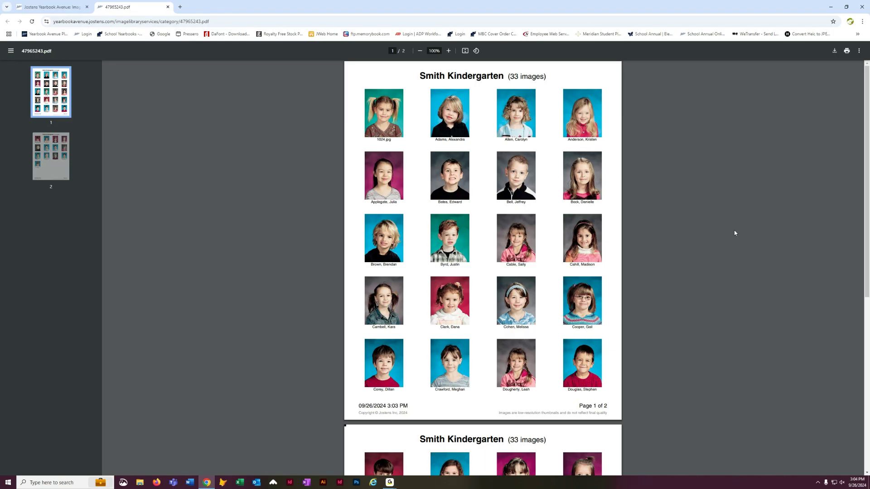
{"action": "left_click", "coordinate": [168, 8]}
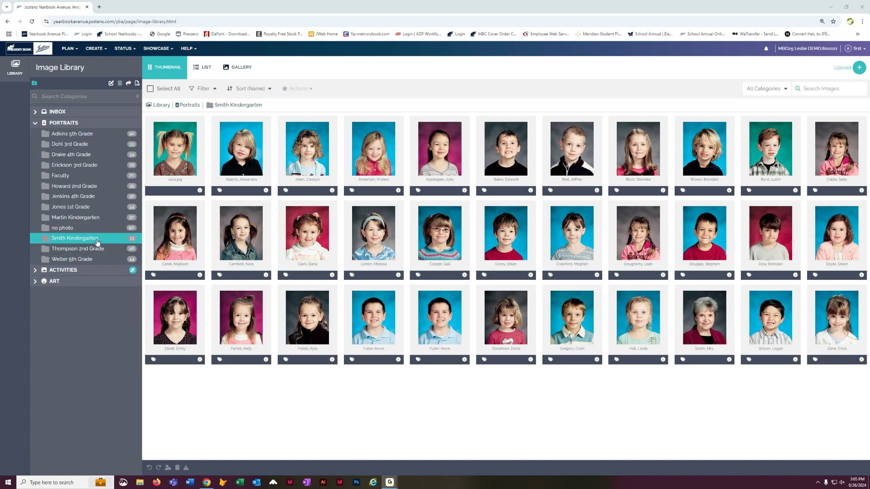
- Zoom the page to 125% and scroll through the kindergarten portraits
{"action": "left_click", "coordinate": [862, 21]}
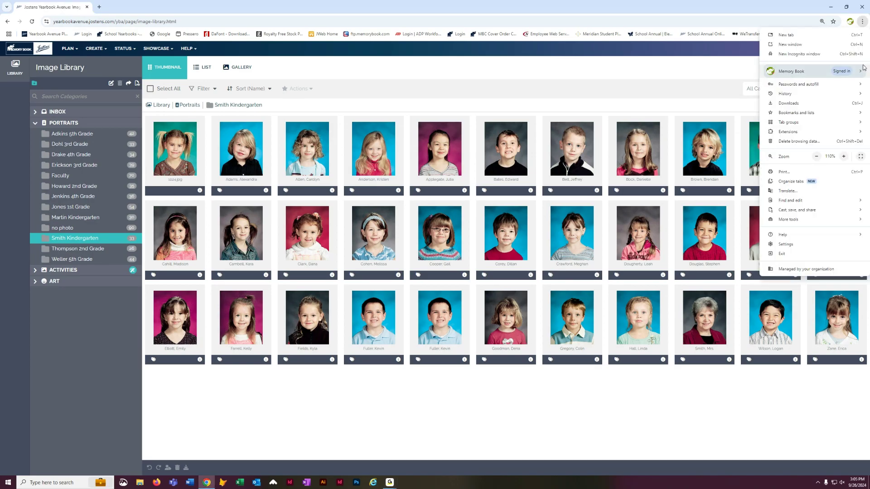
{"action": "left_click", "coordinate": [844, 157]}
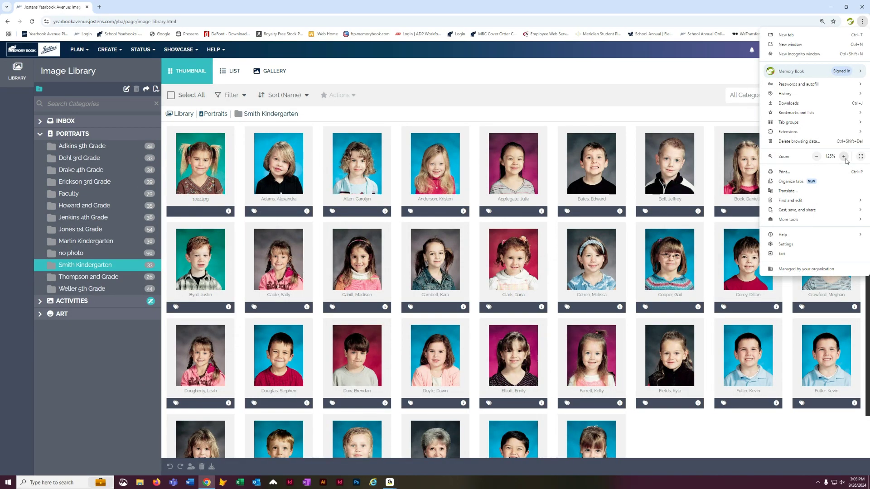
{"action": "scroll", "coordinate": [725, 427], "scroll_direction": "down", "scroll_amount": 1}
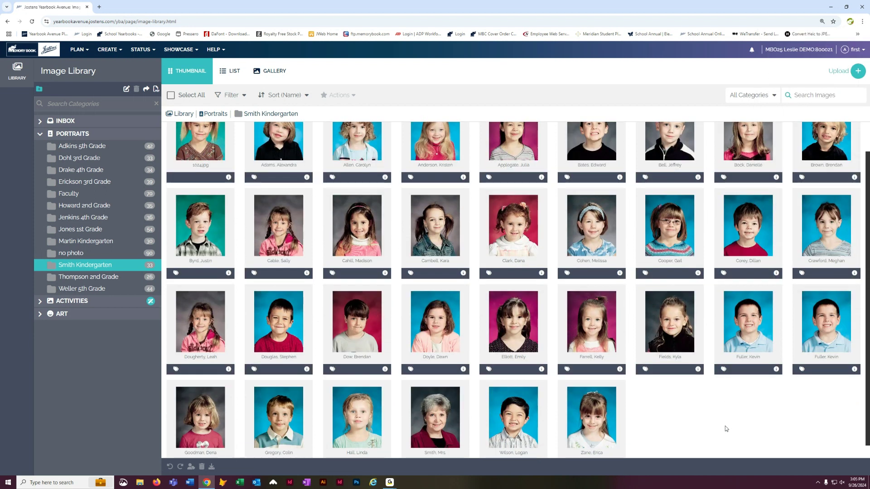
{"action": "scroll", "coordinate": [790, 415], "scroll_direction": "down", "scroll_amount": 1}
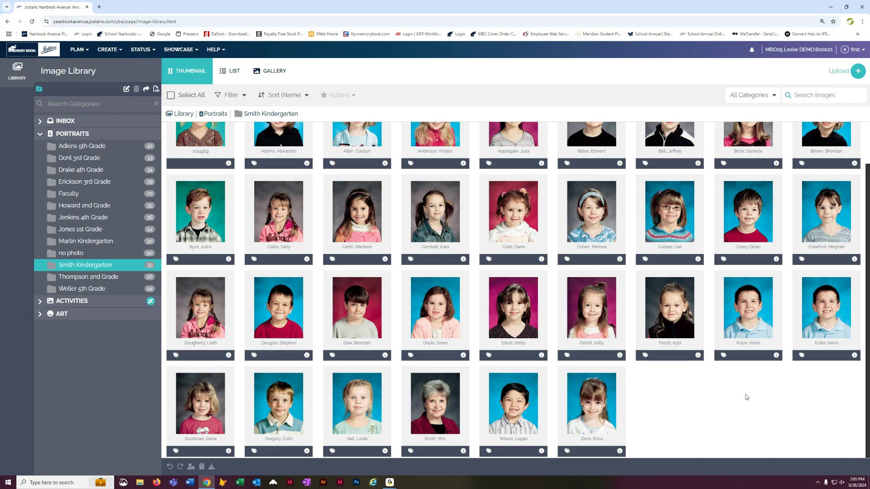
{"action": "scroll", "coordinate": [684, 416], "scroll_direction": "up", "scroll_amount": 1}
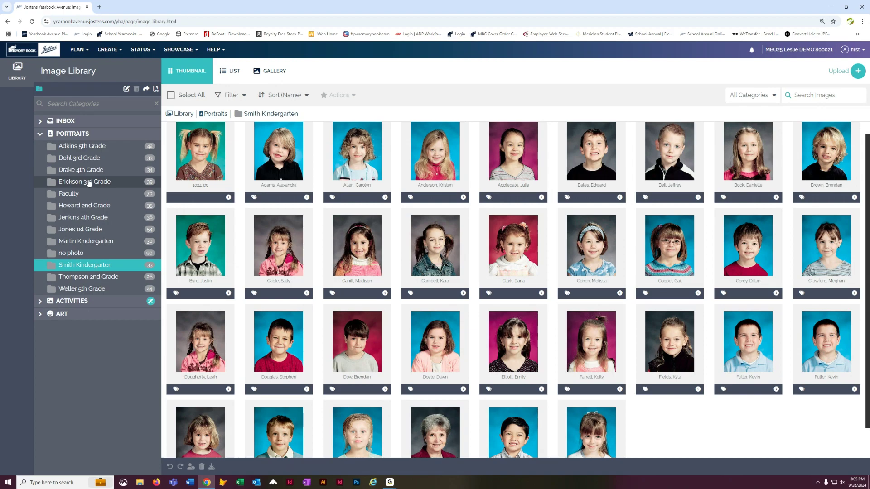
- Open the details of portrait 1024.jpg and create a new person for its face, entering the student's first and last name
{"action": "left_click", "coordinate": [229, 198]}
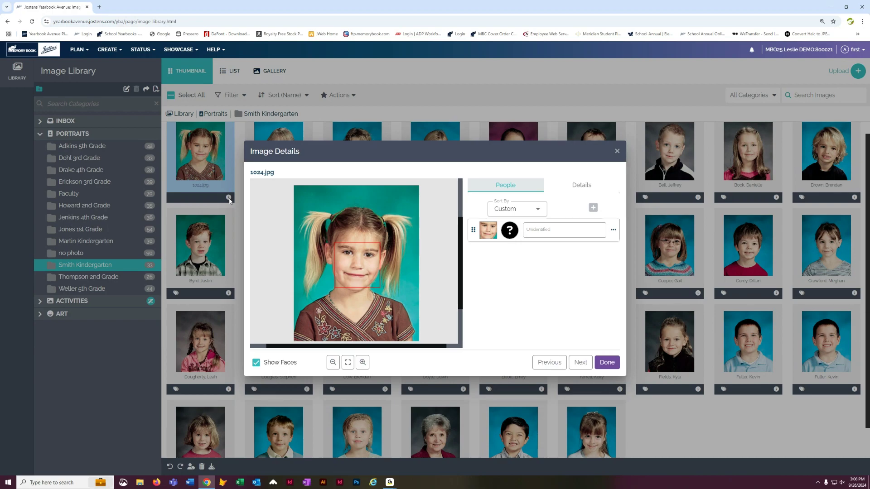
{"action": "left_click", "coordinate": [614, 231]}
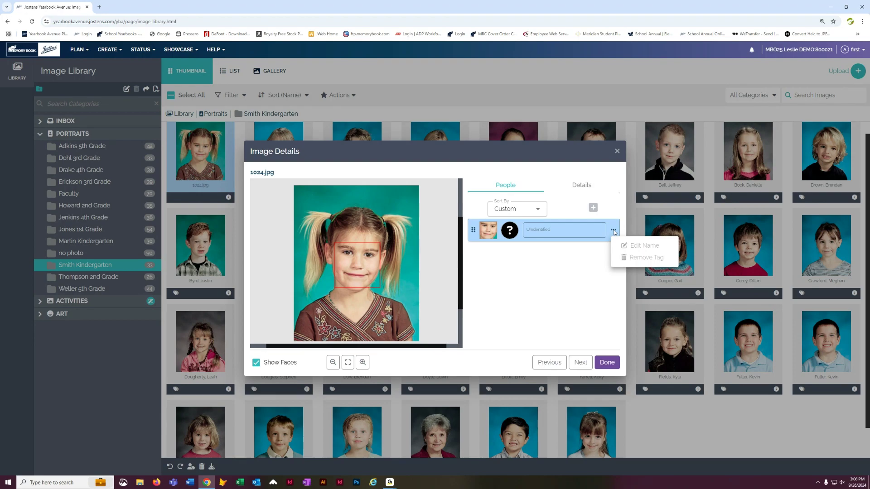
{"action": "left_click", "coordinate": [556, 231]}
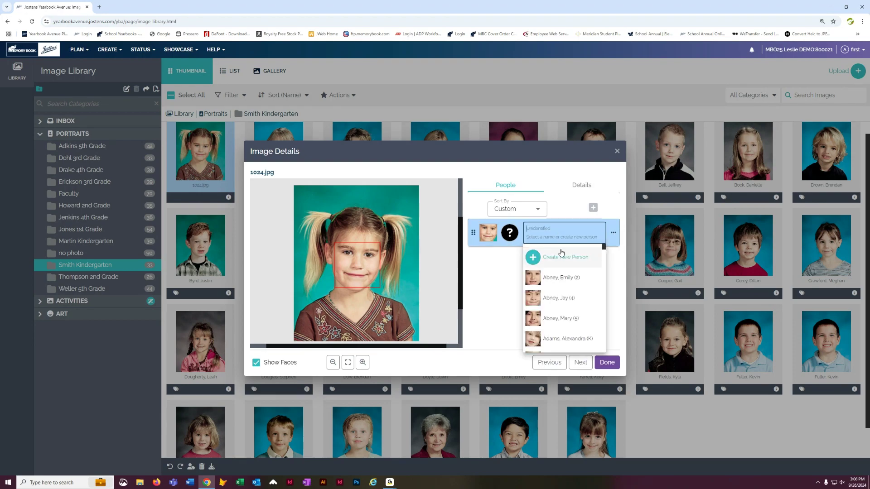
{"action": "left_click", "coordinate": [555, 258]}
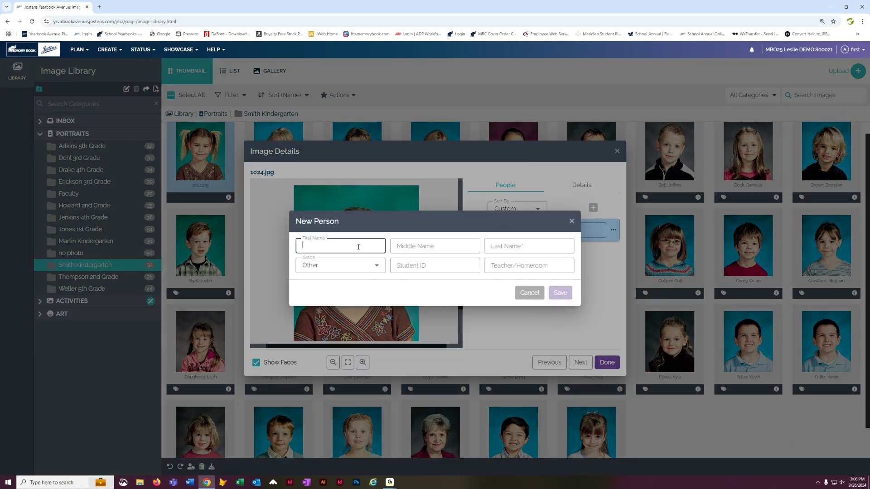
{"action": "key", "text": "Tab"}
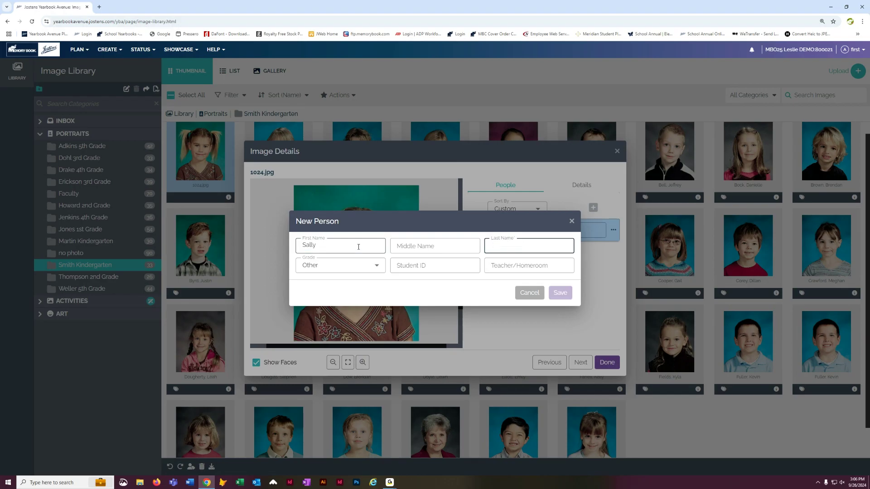
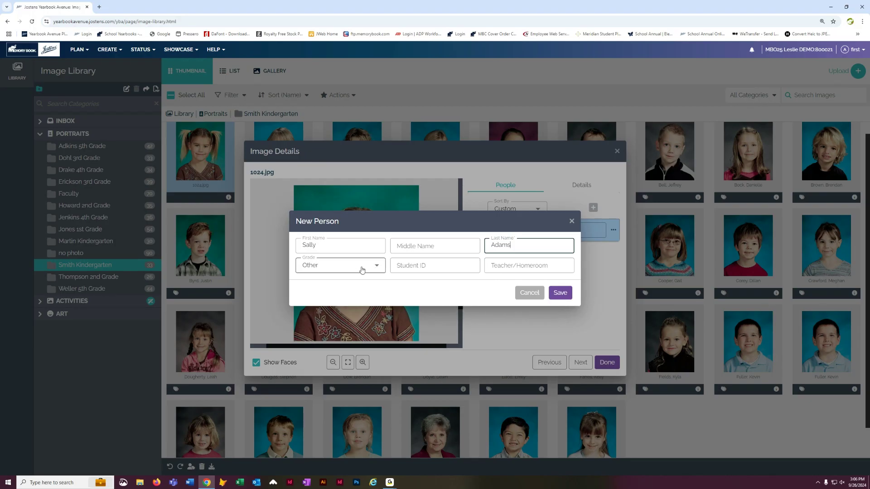
- Set the new person's grade to Kindergarten, save the person, and close the image details
{"action": "left_click", "coordinate": [378, 268]}
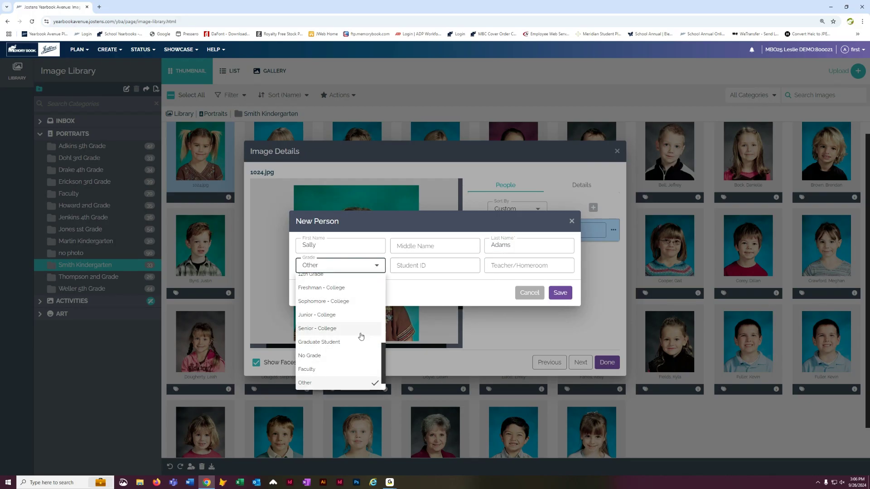
{"action": "scroll", "coordinate": [359, 336], "scroll_direction": "down", "scroll_amount": 1}
{"action": "scroll", "coordinate": [359, 336], "scroll_direction": "up", "scroll_amount": 5}
{"action": "left_click", "coordinate": [318, 312]}
{"action": "left_click", "coordinate": [559, 294]}
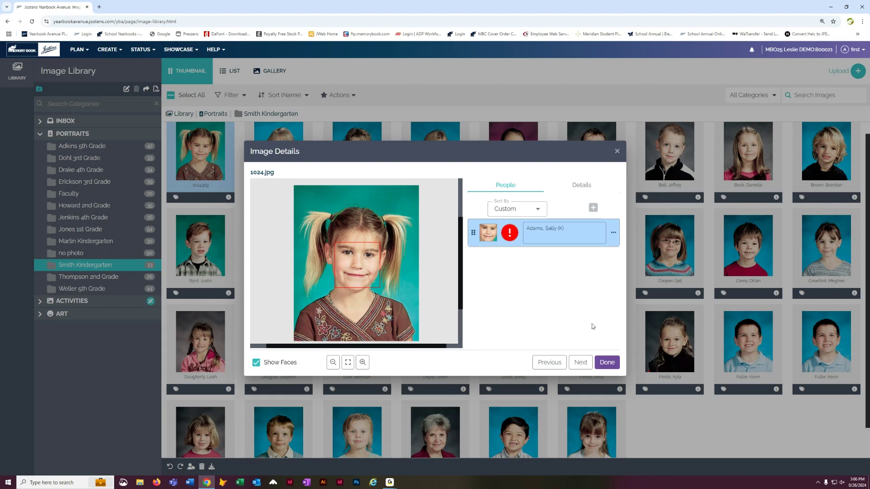
{"action": "left_click", "coordinate": [608, 363]}
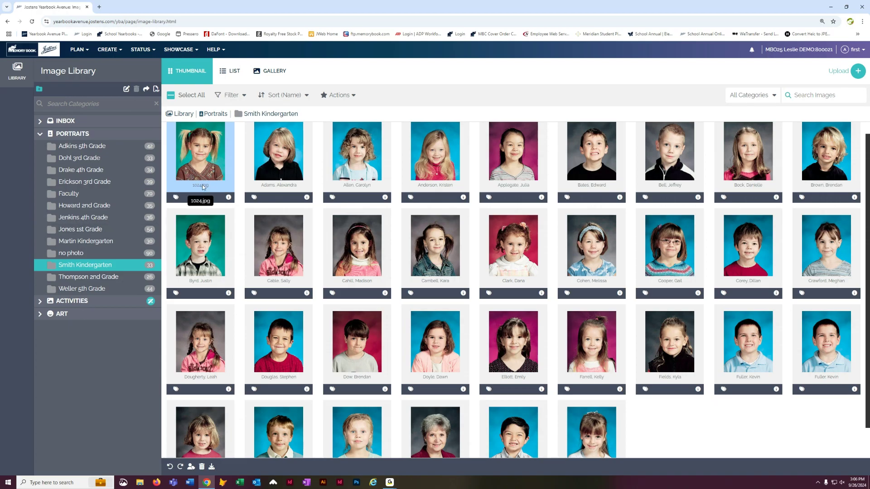
- Reload the Smith Kindergarten folder and scroll through it to check the newly named portrait
{"action": "left_click", "coordinate": [100, 230]}
{"action": "left_click", "coordinate": [108, 265]}
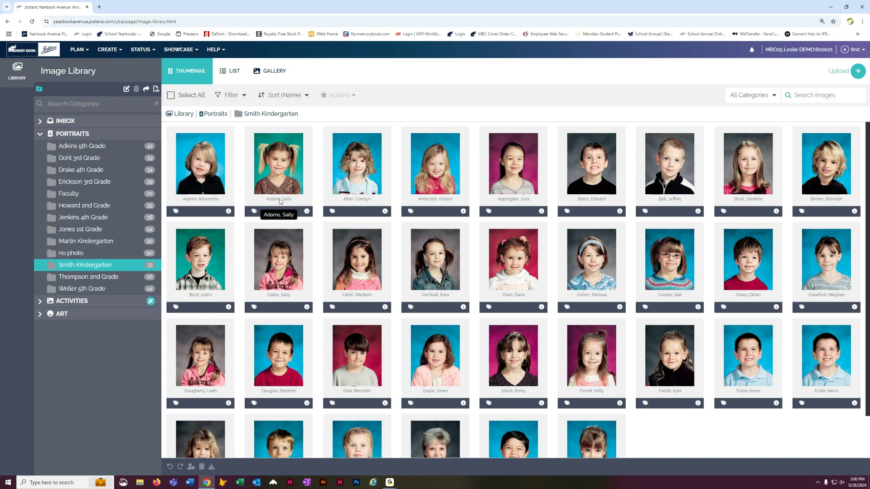
{"action": "scroll", "coordinate": [456, 306], "scroll_direction": "down", "scroll_amount": 1}
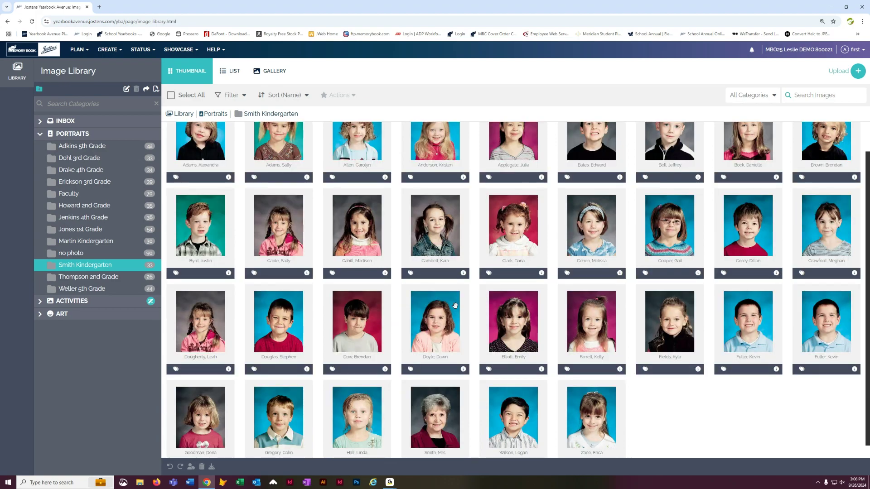
{"action": "scroll", "coordinate": [455, 306], "scroll_direction": "up", "scroll_amount": 1}
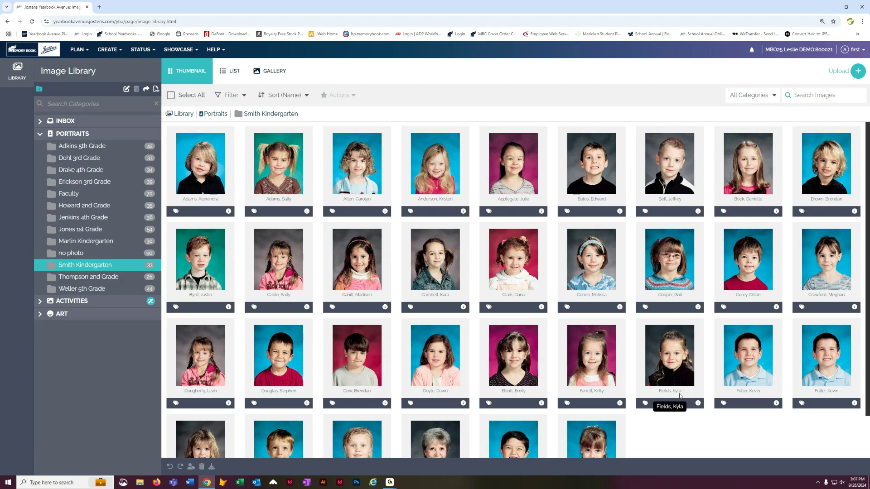
- Inspect the face tag options of portrait 7025.jpg and close its details
{"action": "left_click", "coordinate": [698, 403]}
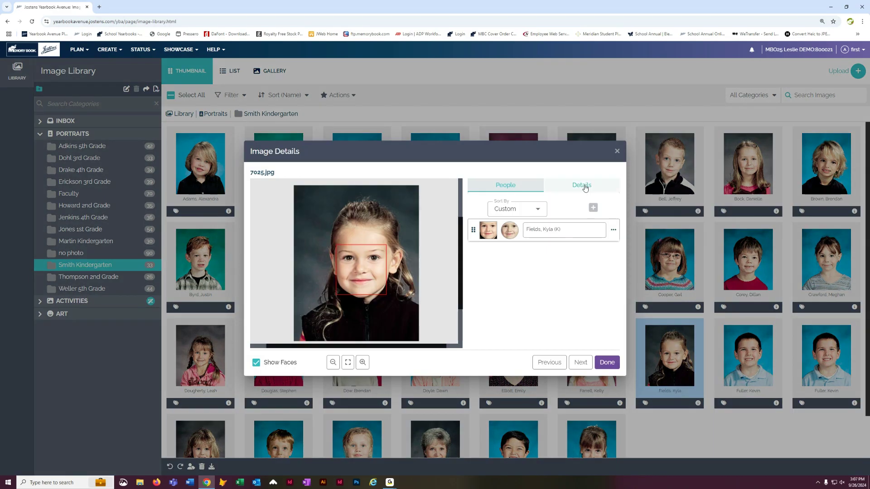
{"action": "left_click", "coordinate": [615, 229]}
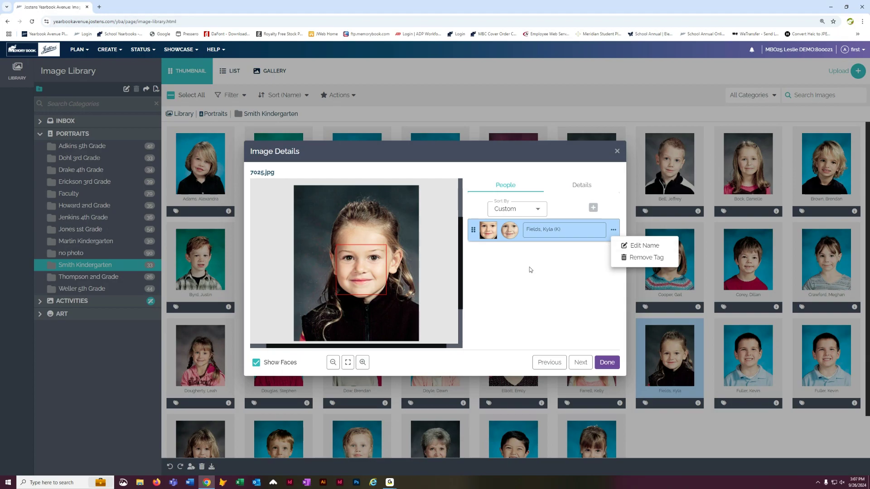
{"action": "left_click", "coordinate": [612, 363]}
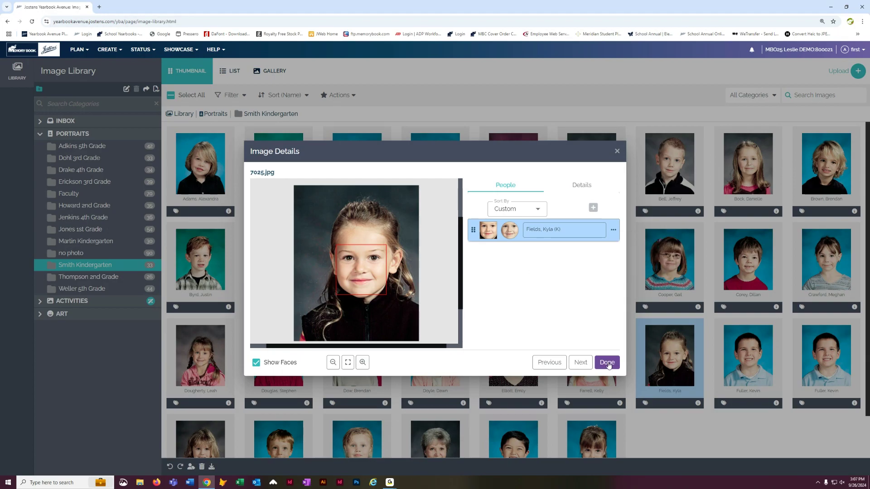
{"action": "left_click", "coordinate": [607, 364]}
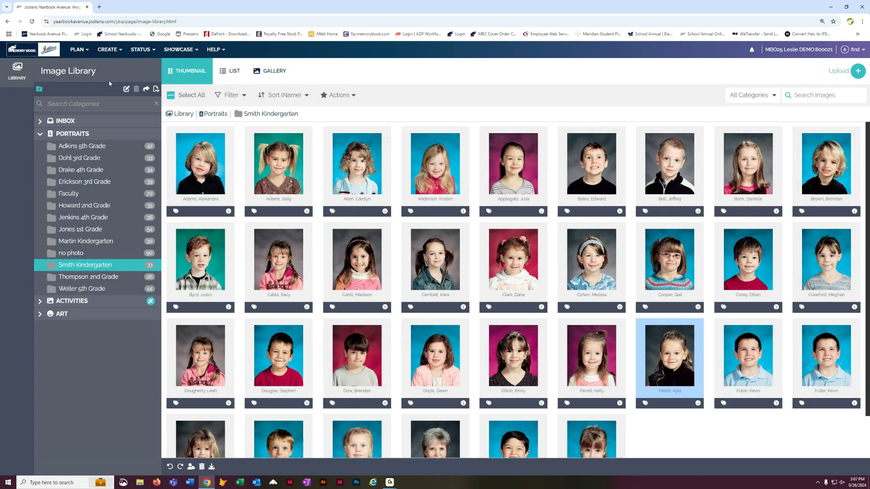
- Open the Coverage Report and sort the student list by grade
{"action": "left_click", "coordinate": [107, 50]}
{"action": "left_click", "coordinate": [108, 135]}
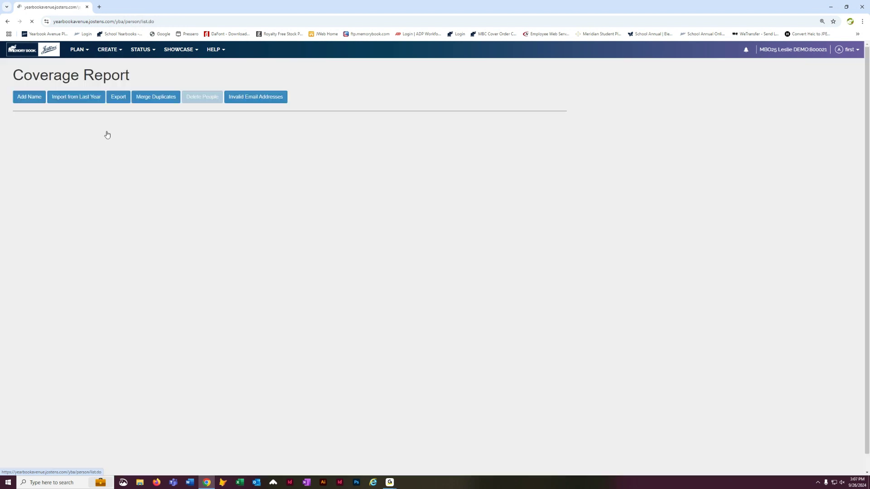
{"action": "left_click", "coordinate": [107, 49]}
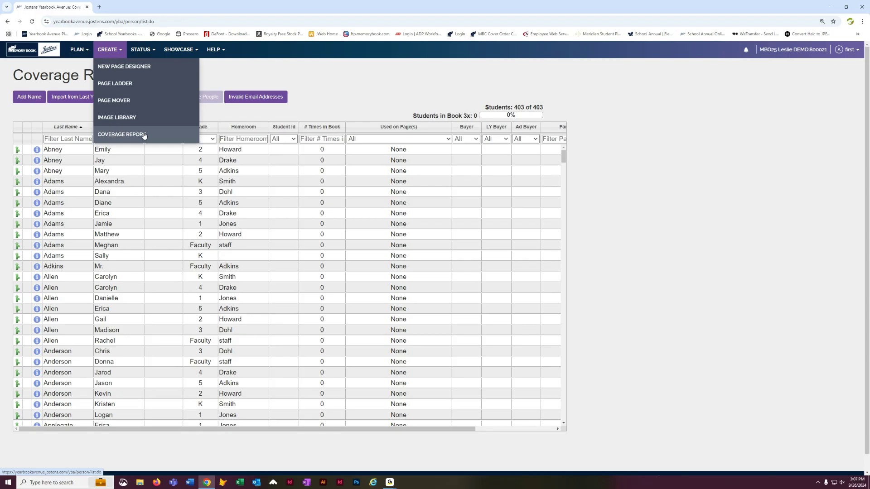
{"action": "left_click", "coordinate": [109, 135]}
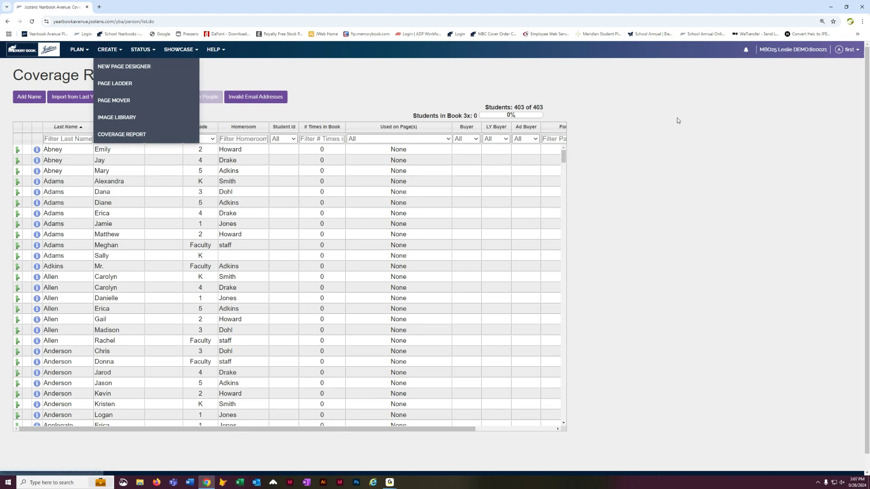
{"action": "left_click", "coordinate": [204, 128]}
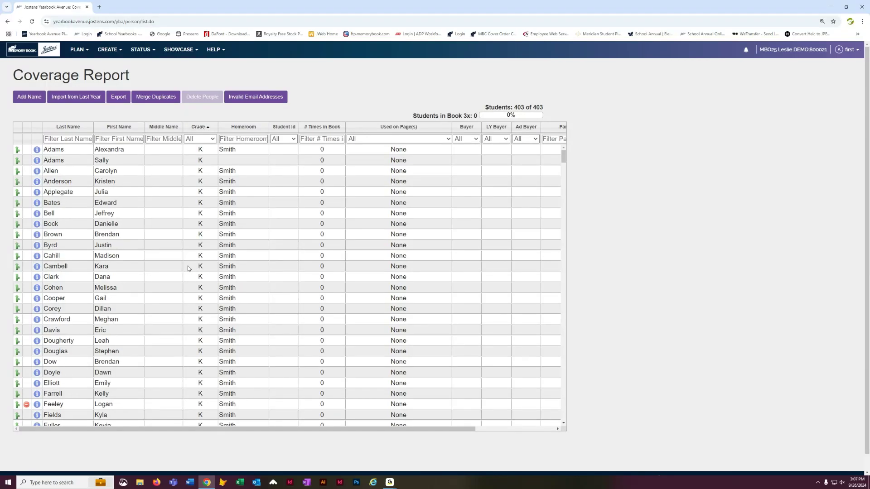
- Correct a Smith kindergarten student's first name in the coverage report by inserting the missing letter a
{"action": "scroll", "coordinate": [211, 381], "scroll_direction": "down", "scroll_amount": 3}
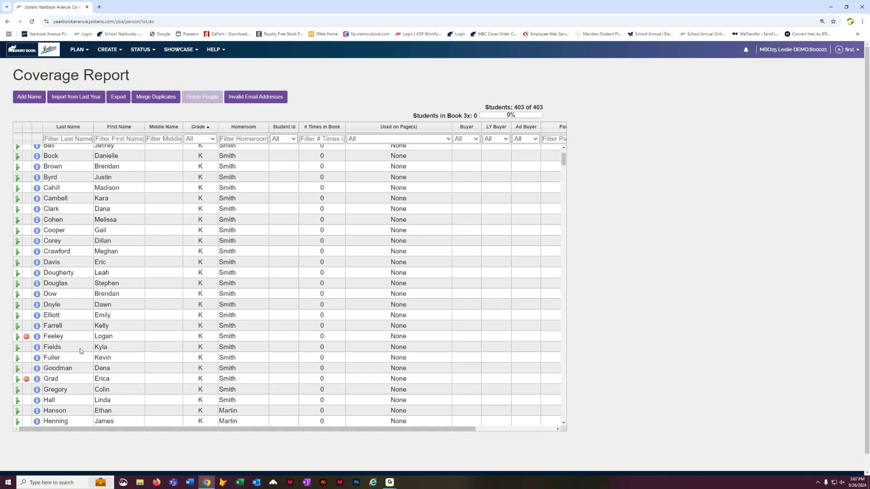
{"action": "double_click", "coordinate": [109, 347]}
{"action": "left_click", "coordinate": [100, 347]}
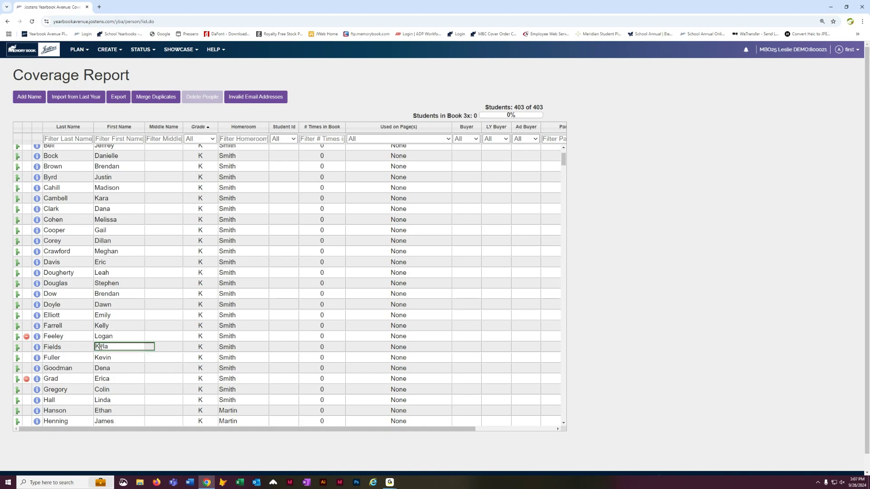
{"action": "type", "text": "a"}
{"action": "key", "text": "Return"}
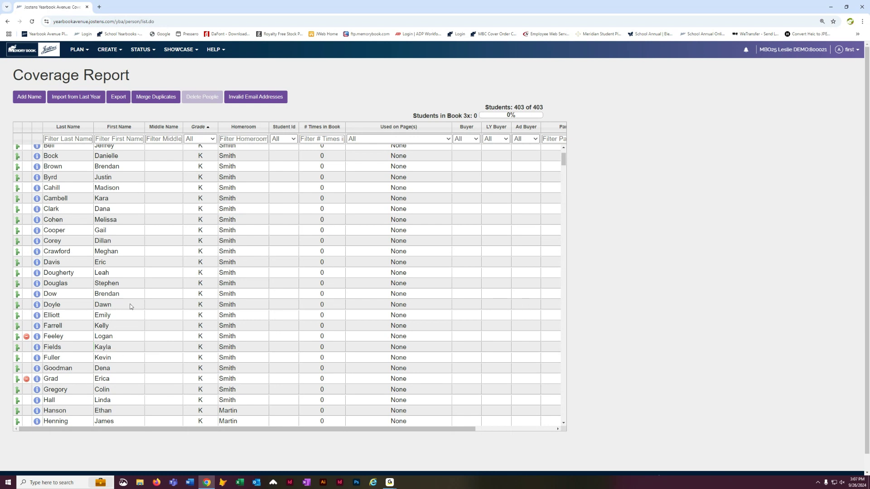
- Scroll through the kindergarten entries and re-sort the student list by last name to review it
{"action": "scroll", "coordinate": [129, 342], "scroll_direction": "down", "scroll_amount": 3}
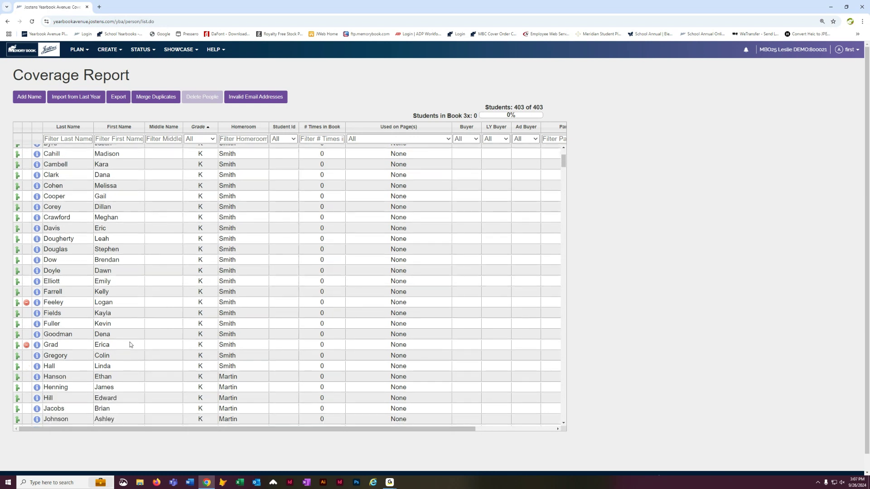
{"action": "scroll", "coordinate": [129, 342], "scroll_direction": "down", "scroll_amount": 6}
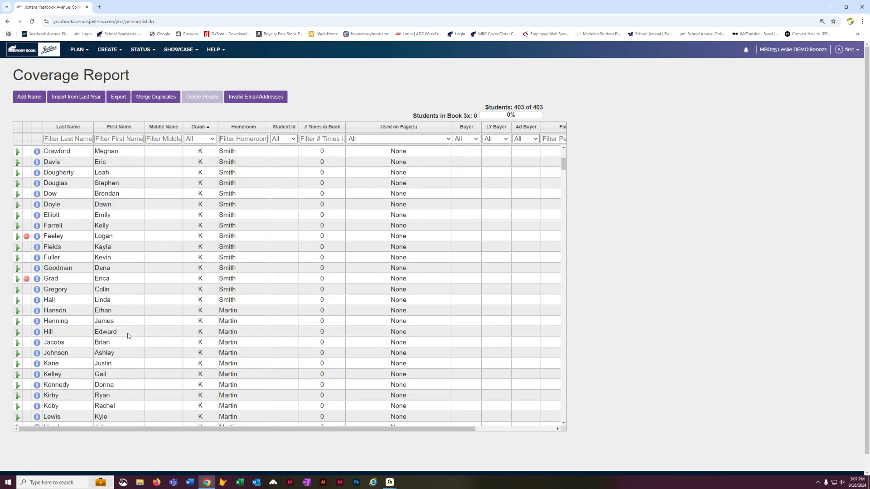
{"action": "scroll", "coordinate": [128, 335], "scroll_direction": "down", "scroll_amount": 8}
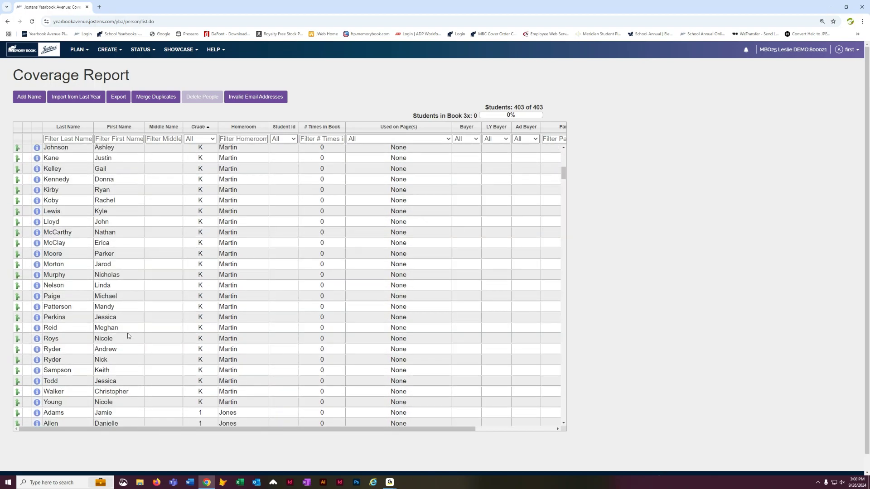
{"action": "scroll", "coordinate": [127, 333], "scroll_direction": "up", "scroll_amount": 12}
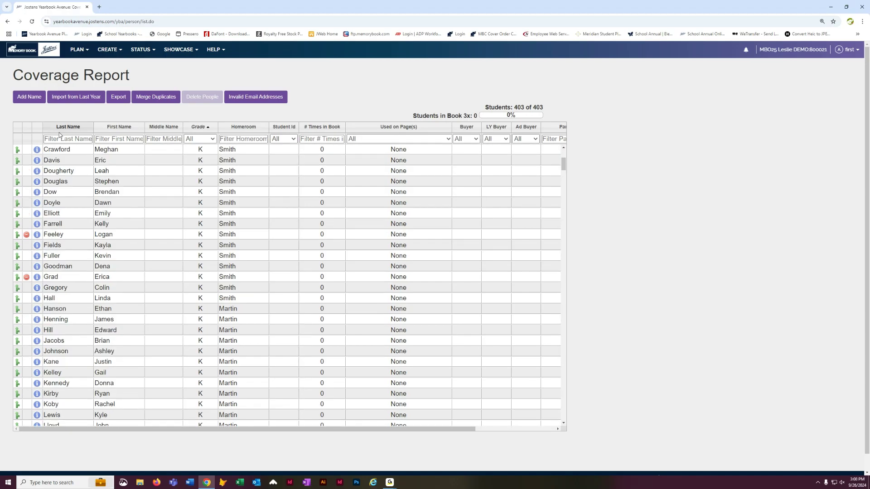
{"action": "left_click", "coordinate": [60, 129]}
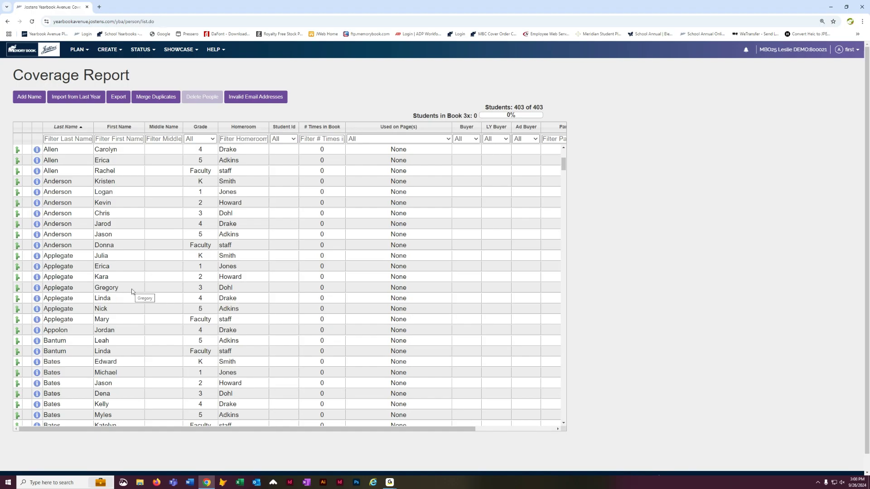
{"action": "scroll", "coordinate": [132, 289], "scroll_direction": "down", "scroll_amount": 3}
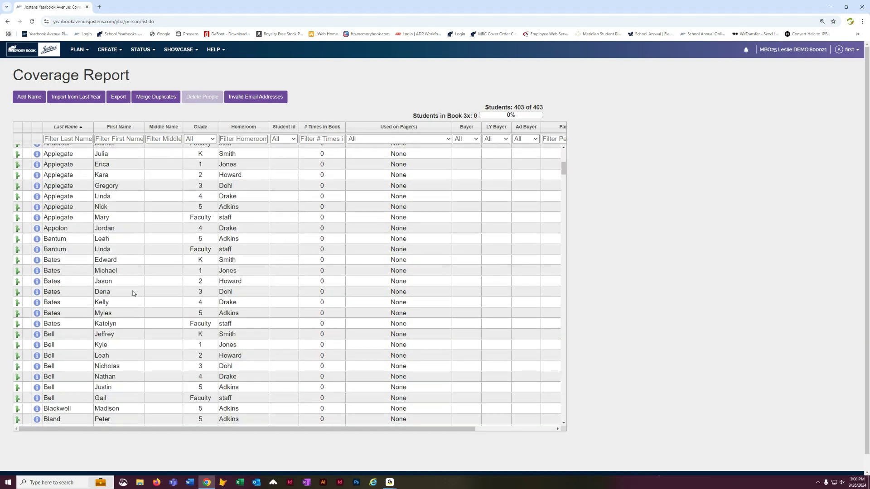
{"action": "scroll", "coordinate": [134, 294], "scroll_direction": "up", "scroll_amount": 8}
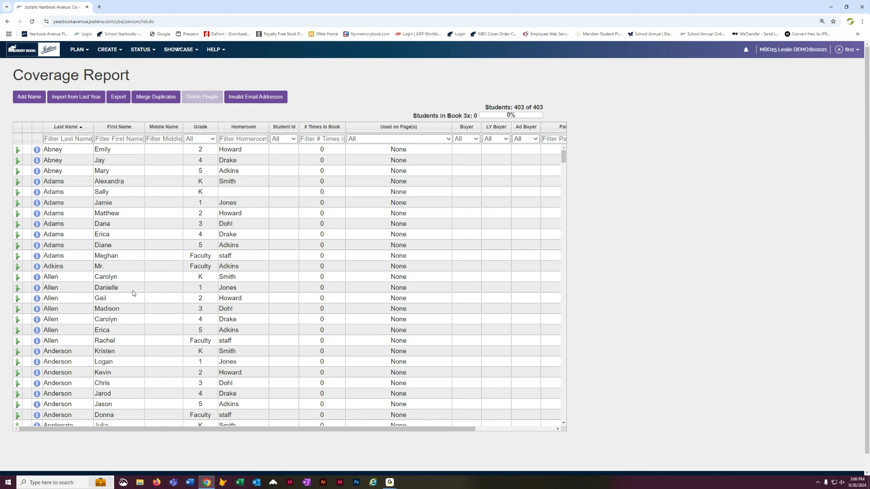
- Open the Image Library and show the Smith Kindergarten folder under Portraits
{"action": "left_click", "coordinate": [107, 51]}
{"action": "left_click", "coordinate": [116, 118]}
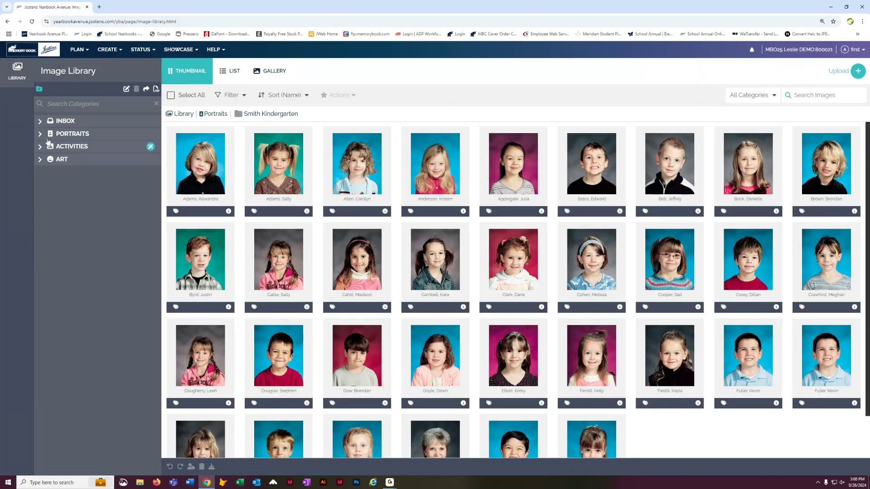
{"action": "left_click", "coordinate": [42, 134]}
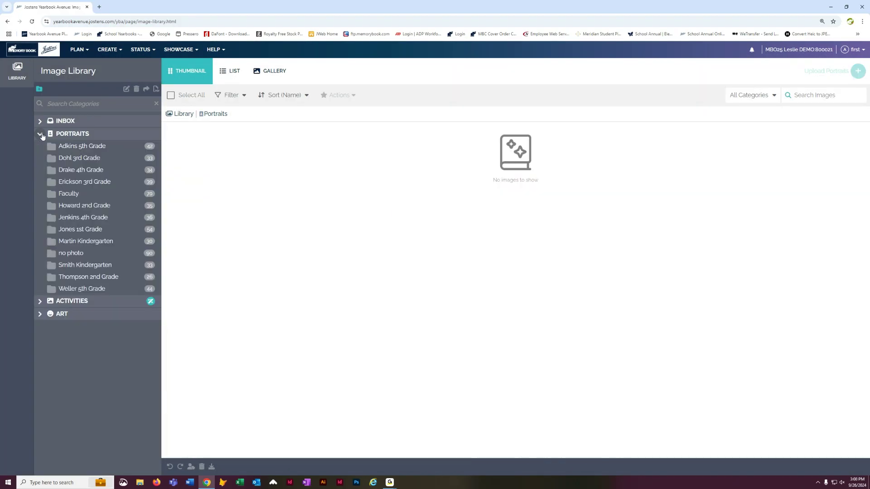
{"action": "left_click", "coordinate": [104, 268]}
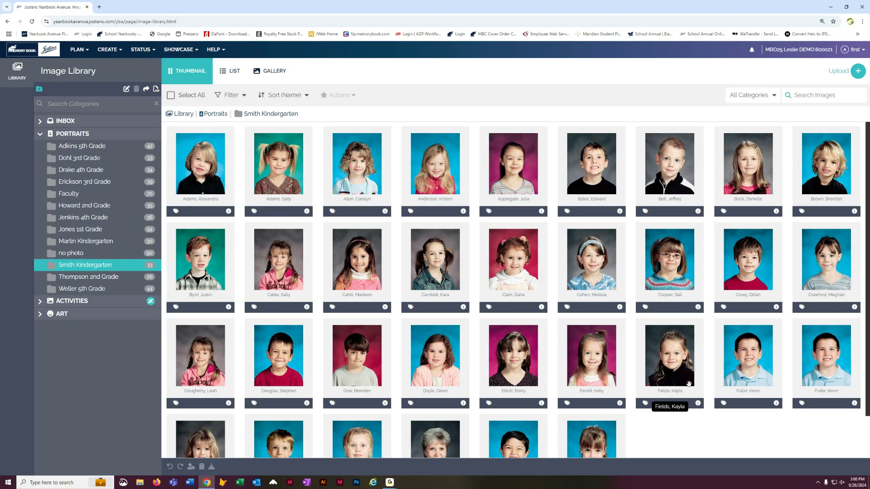
- Examine the Smith Kindergarten portraits at a larger browser zoom, then zoom back out to 110%
{"action": "left_click", "coordinate": [862, 22]}
{"action": "left_click", "coordinate": [843, 171]}
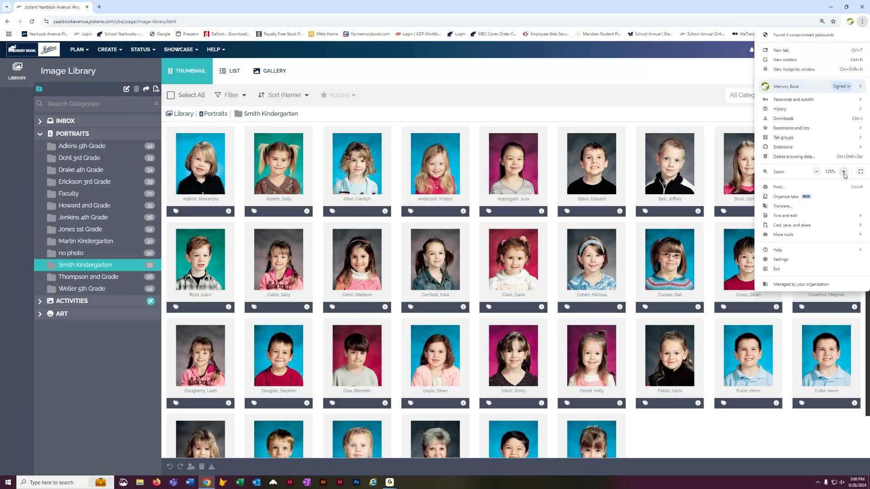
{"action": "left_click", "coordinate": [844, 172]}
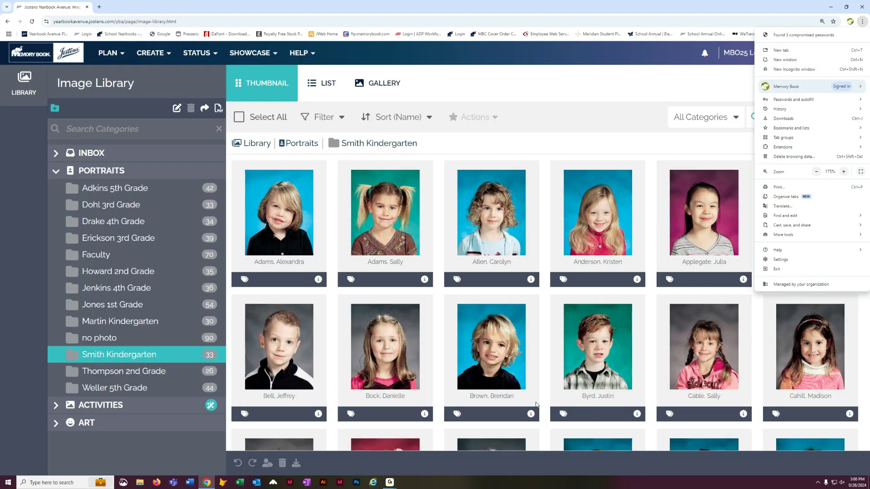
{"action": "scroll", "coordinate": [536, 404], "scroll_direction": "down", "scroll_amount": 3}
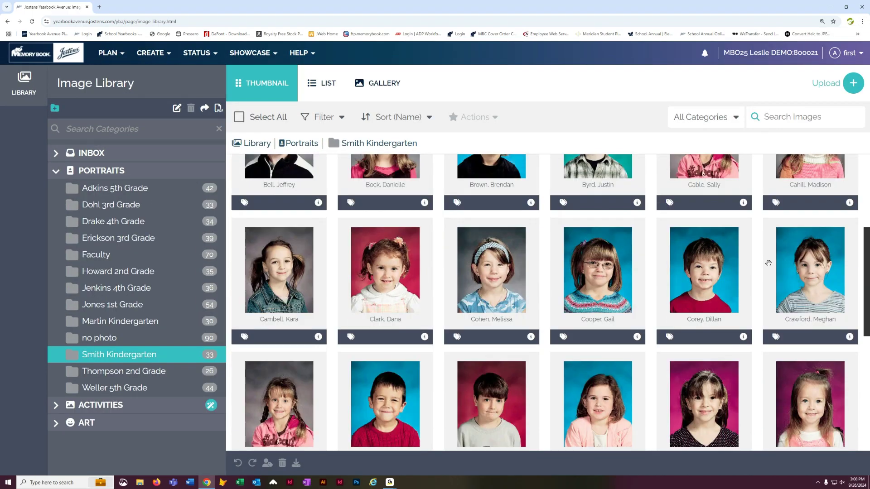
{"action": "scroll", "coordinate": [769, 263], "scroll_direction": "down", "scroll_amount": 3}
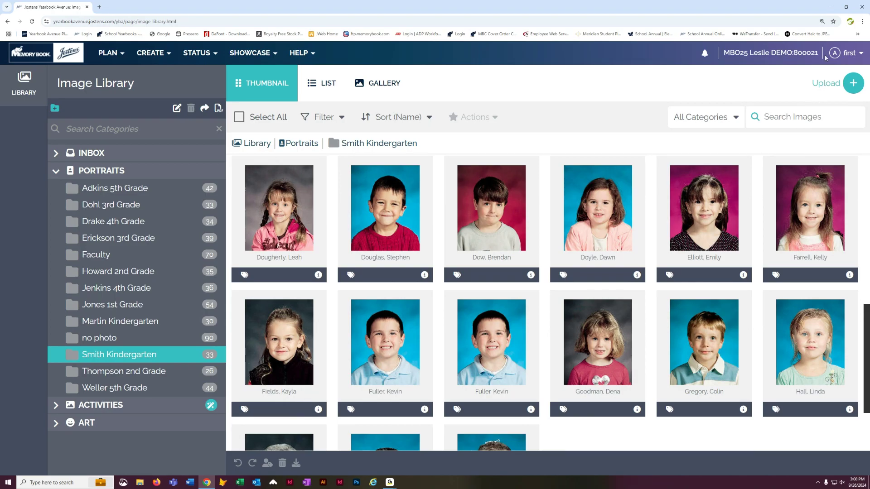
{"action": "left_click", "coordinate": [864, 21]}
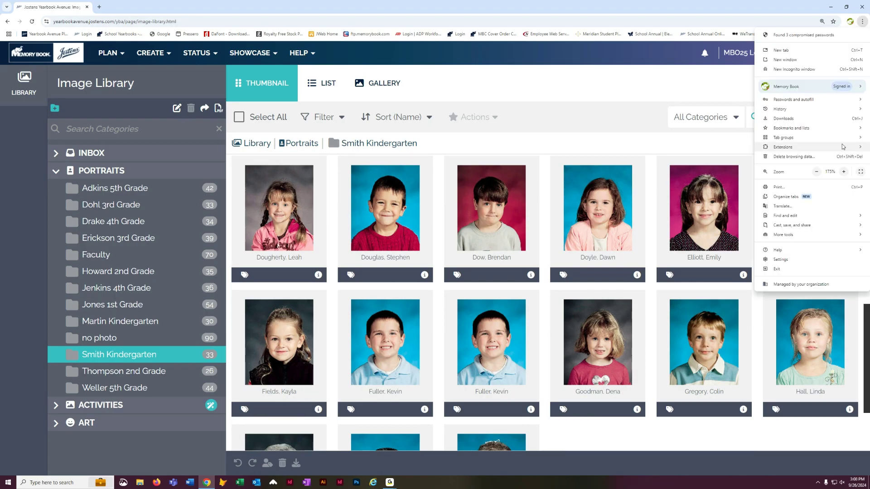
{"action": "left_click", "coordinate": [817, 172]}
{"action": "left_click", "coordinate": [817, 172]}
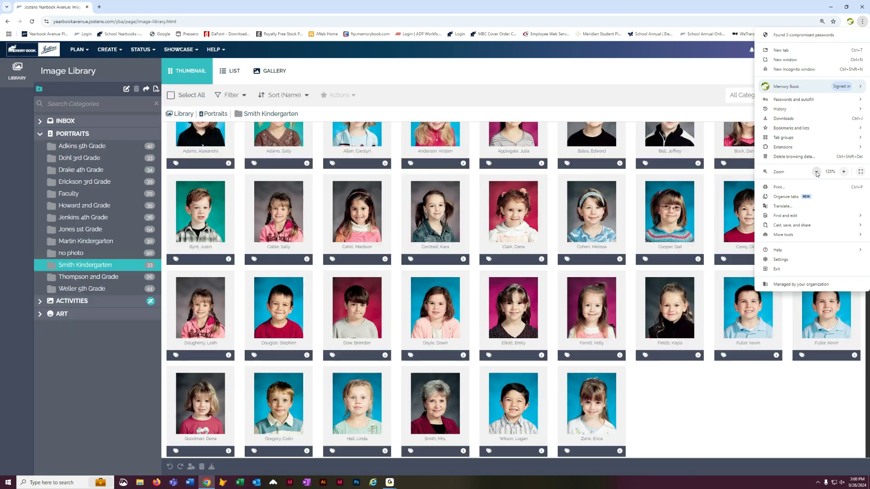
{"action": "left_click", "coordinate": [817, 172]}
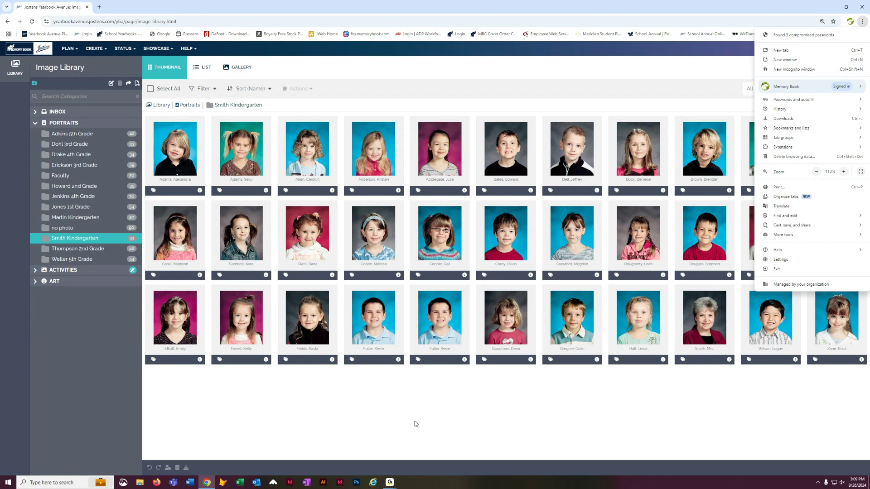
{"action": "left_click", "coordinate": [686, 66]}
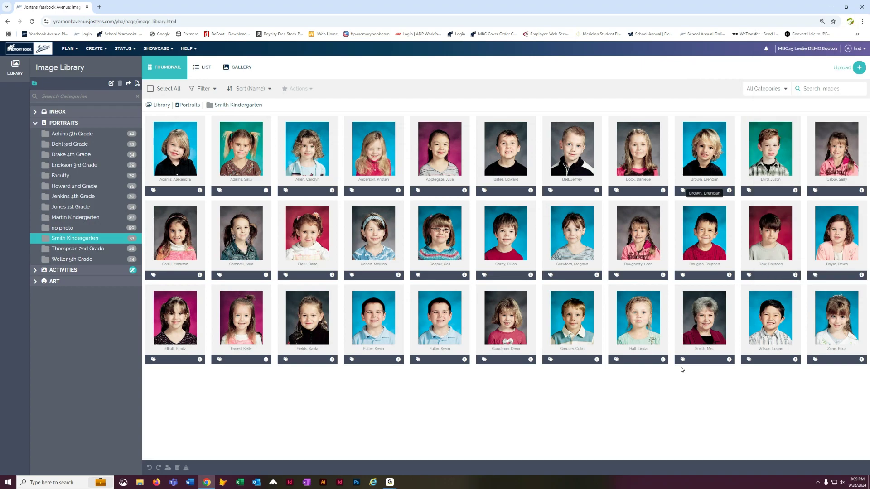
- Move the misfiled boy's portrait from Smith Kindergarten into the Martin Kindergarten folder
{"action": "left_click_drag", "start_coordinate": [707, 230], "coordinate": [123, 219]}
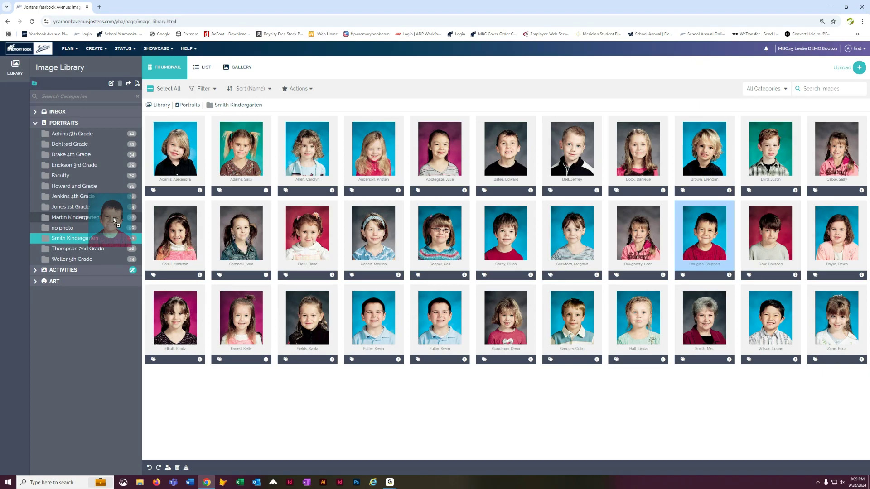
{"action": "left_click_drag", "start_coordinate": [114, 219], "coordinate": [115, 219]}
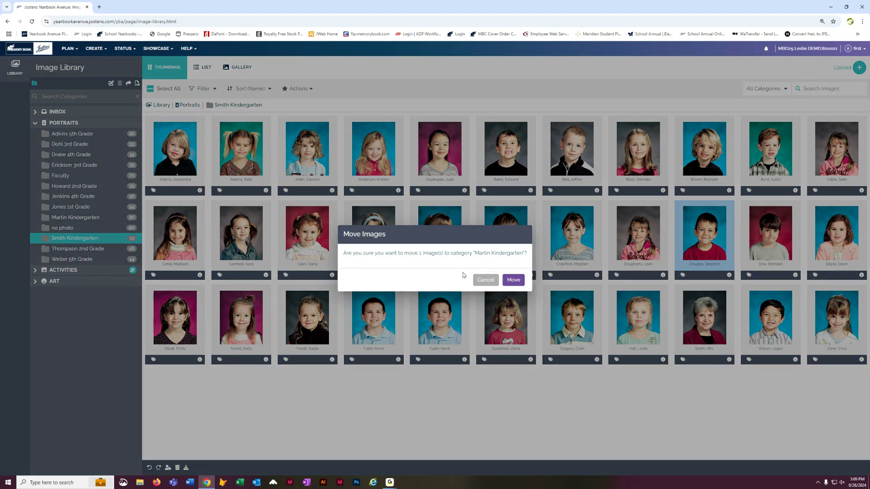
{"action": "left_click", "coordinate": [514, 281]}
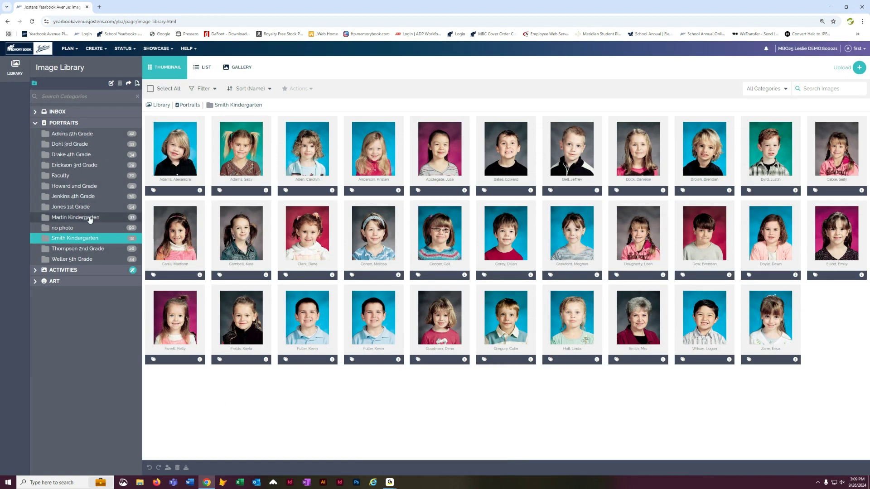
- Open the page designer and page between spreads, returning to the kindergarten spread on page 006
{"action": "left_click", "coordinate": [95, 49]}
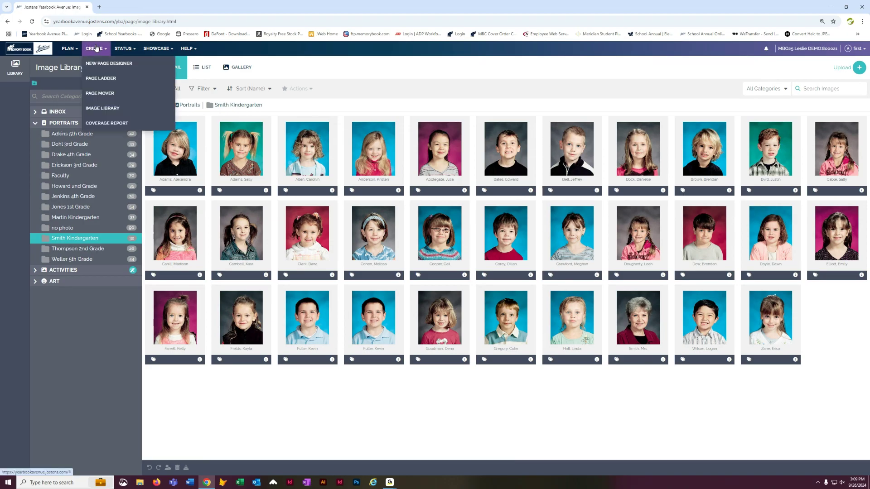
{"action": "left_click", "coordinate": [116, 66]}
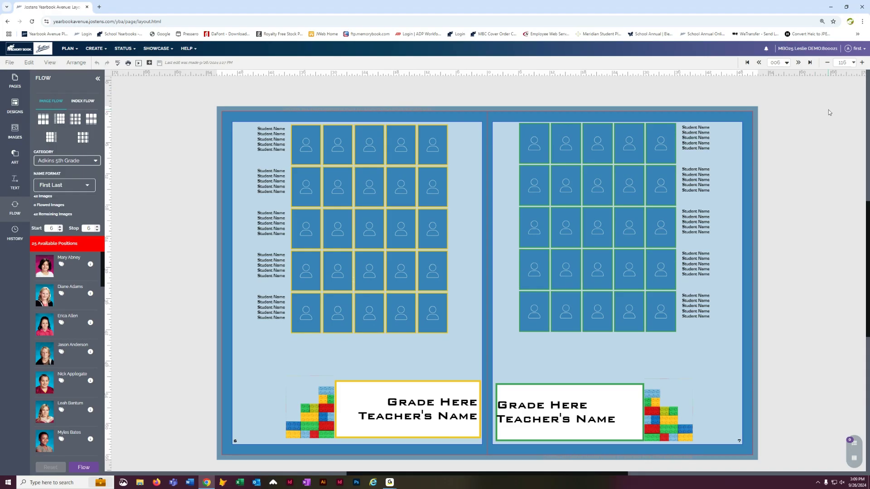
{"action": "left_click", "coordinate": [799, 63]}
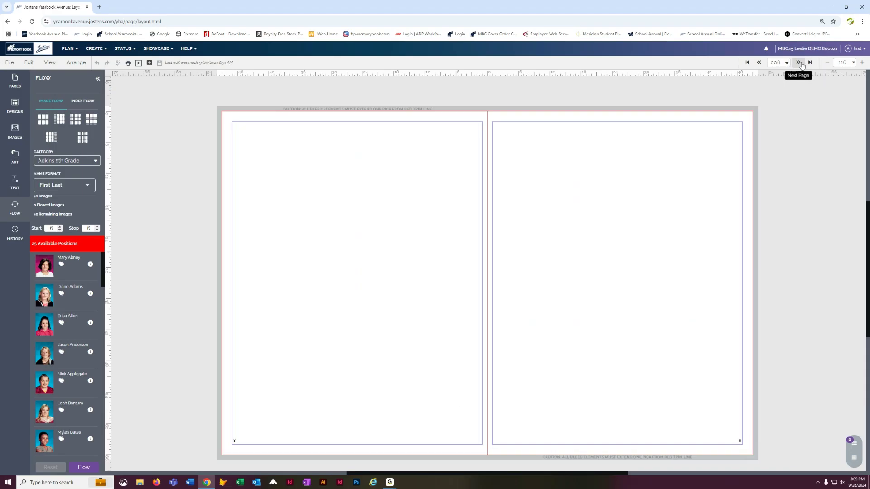
{"action": "left_click", "coordinate": [762, 64]}
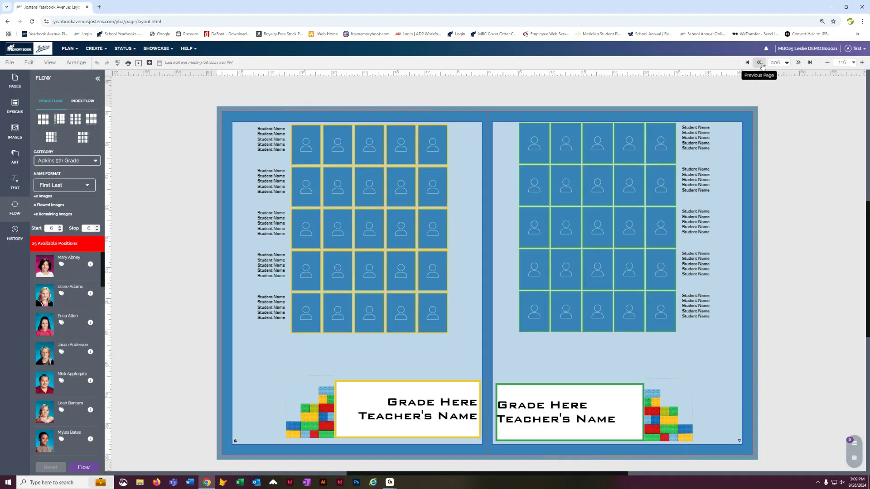
{"action": "left_click", "coordinate": [759, 63]}
{"action": "left_click", "coordinate": [800, 63]}
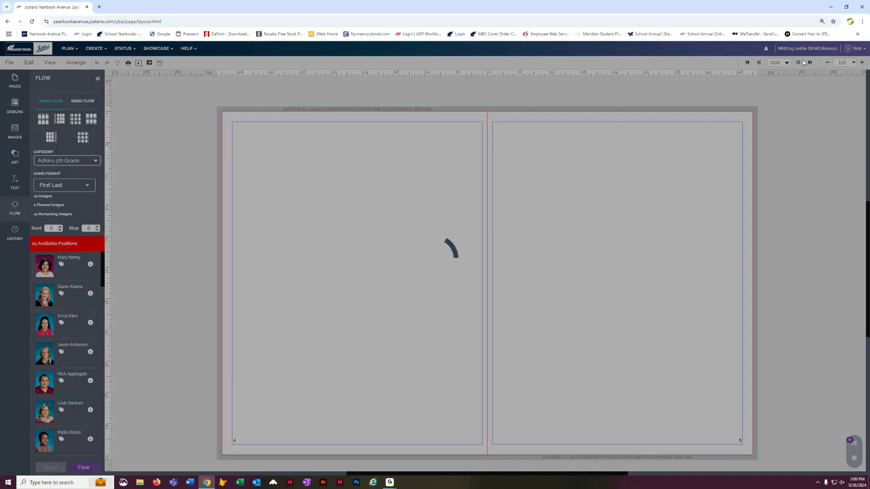
{"action": "left_click", "coordinate": [787, 64]}
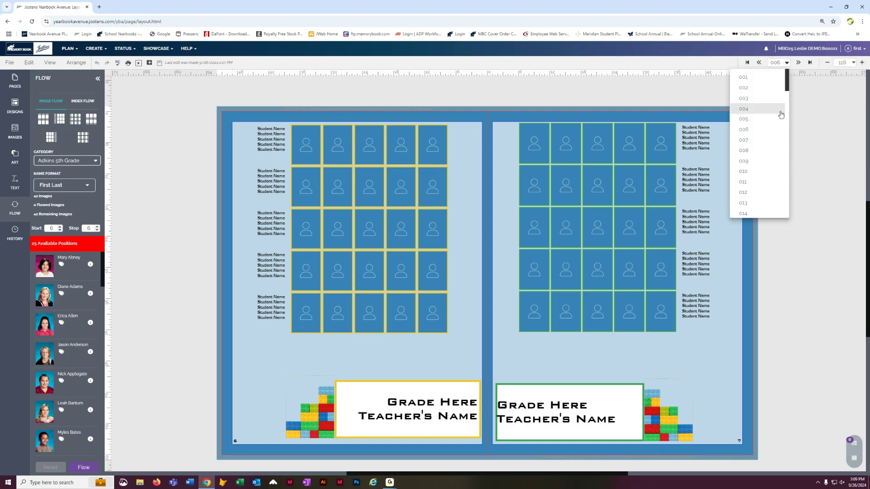
{"action": "left_click", "coordinate": [828, 123]}
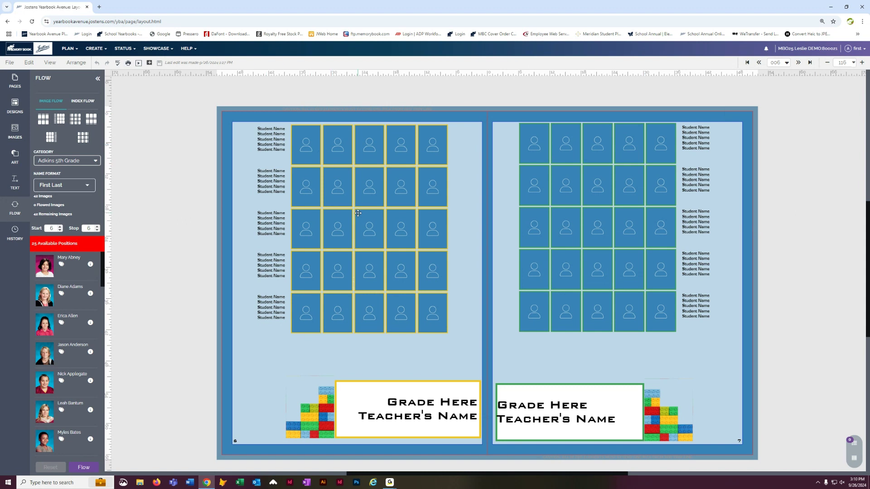
- Show the All Portraits designs in the Designs panel and go to the next spread
{"action": "left_click", "coordinate": [15, 106]}
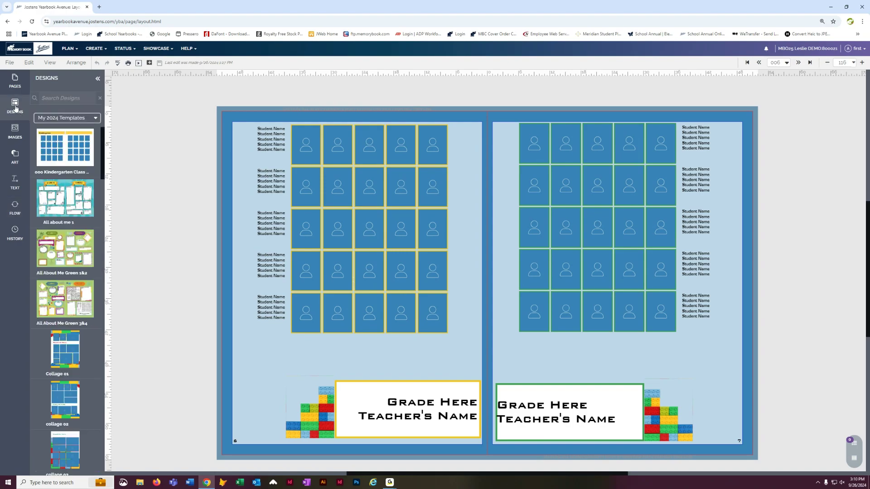
{"action": "left_click", "coordinate": [73, 119]}
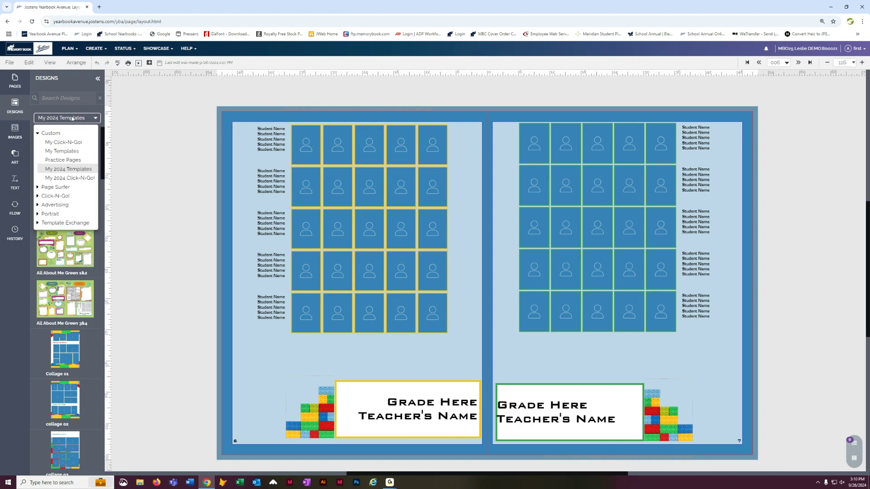
{"action": "left_click", "coordinate": [38, 215]}
{"action": "left_click", "coordinate": [64, 224]}
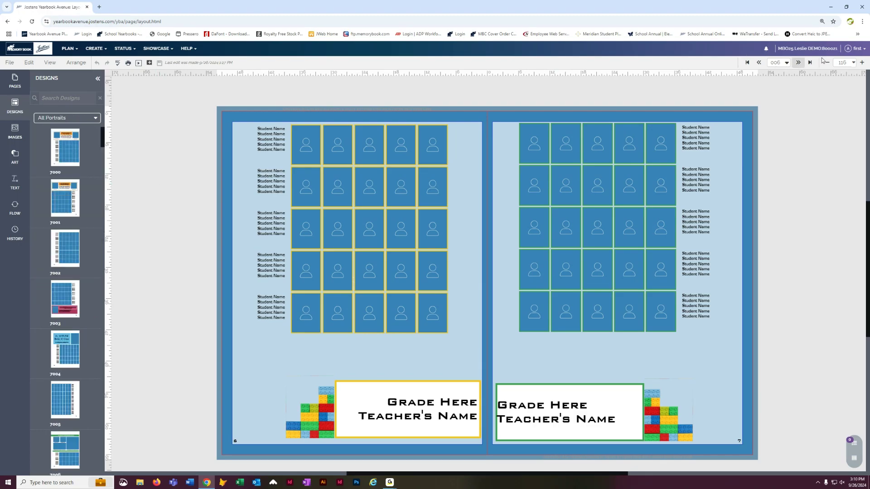
{"action": "left_click", "coordinate": [798, 63]}
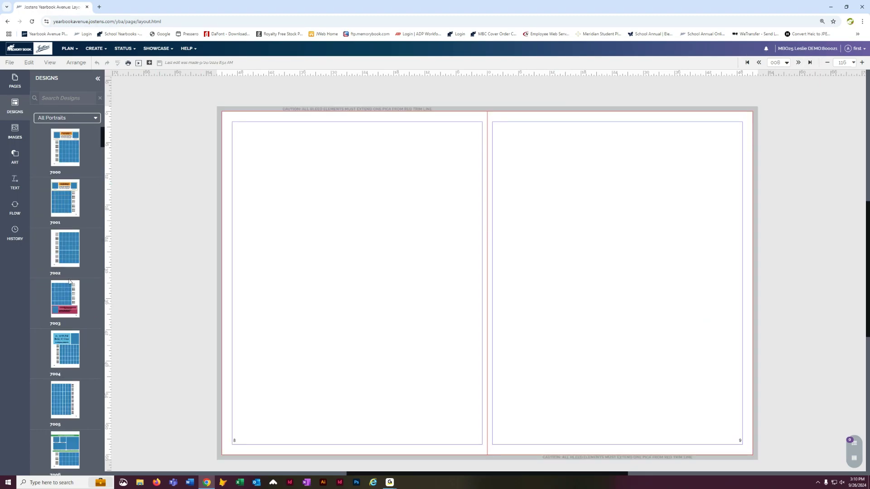
- Apply portrait design 7022 to the left page without retaining existing content, then save
{"action": "scroll", "coordinate": [70, 264], "scroll_direction": "down", "scroll_amount": 2}
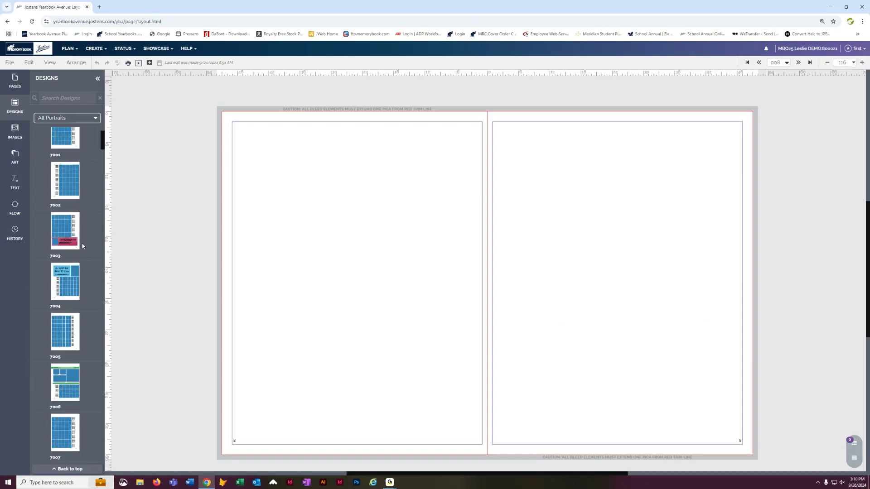
{"action": "scroll", "coordinate": [89, 321], "scroll_direction": "down", "scroll_amount": 9}
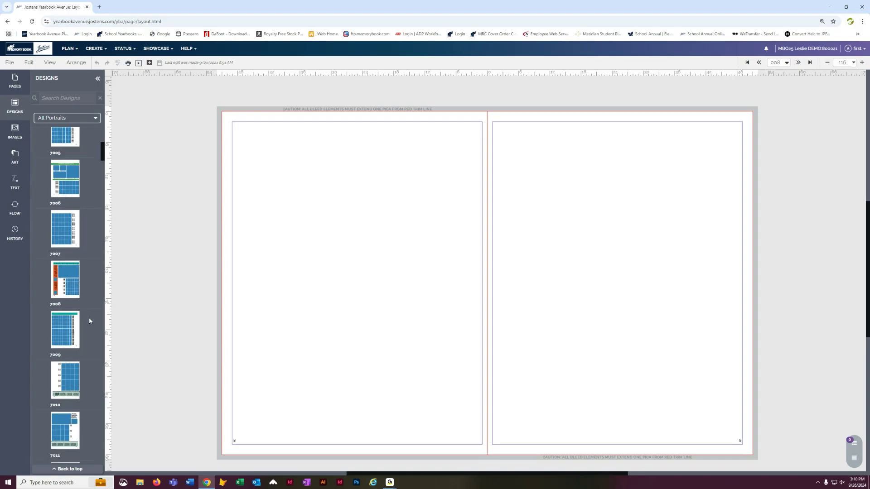
{"action": "scroll", "coordinate": [90, 321], "scroll_direction": "down", "scroll_amount": 7}
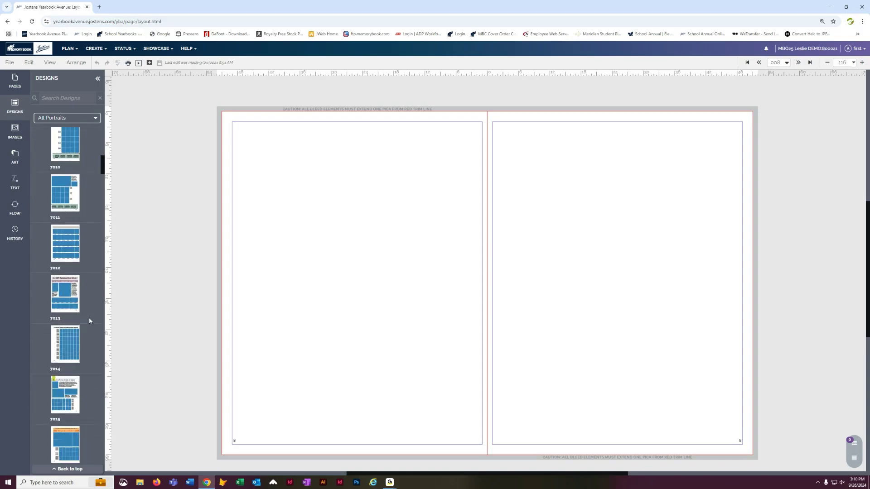
{"action": "scroll", "coordinate": [89, 321], "scroll_direction": "down", "scroll_amount": 4}
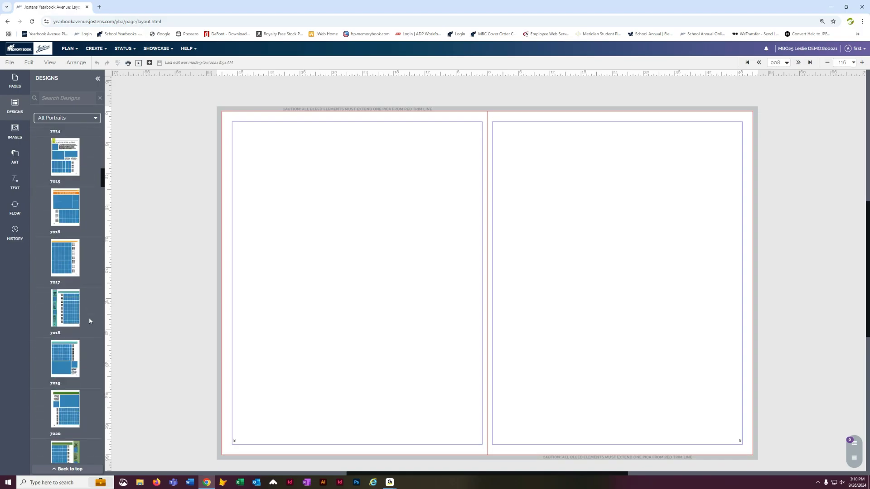
{"action": "scroll", "coordinate": [90, 321], "scroll_direction": "down", "scroll_amount": 3}
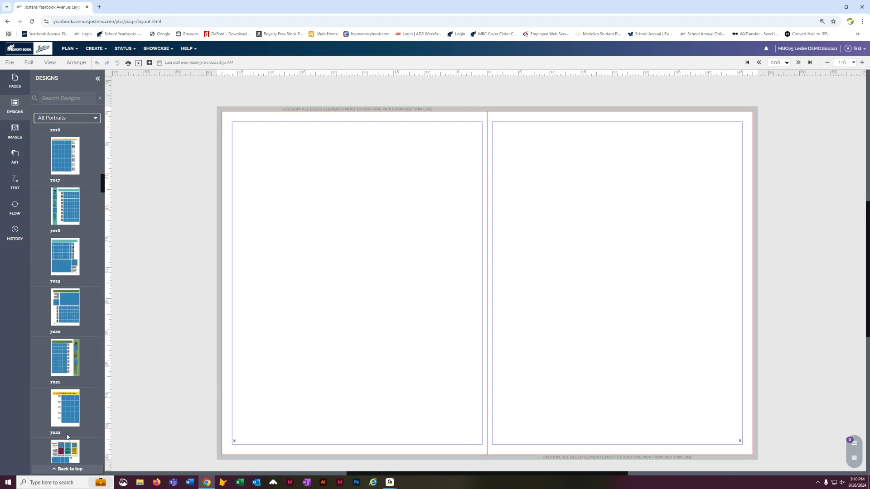
{"action": "left_click_drag", "start_coordinate": [67, 419], "coordinate": [339, 250]}
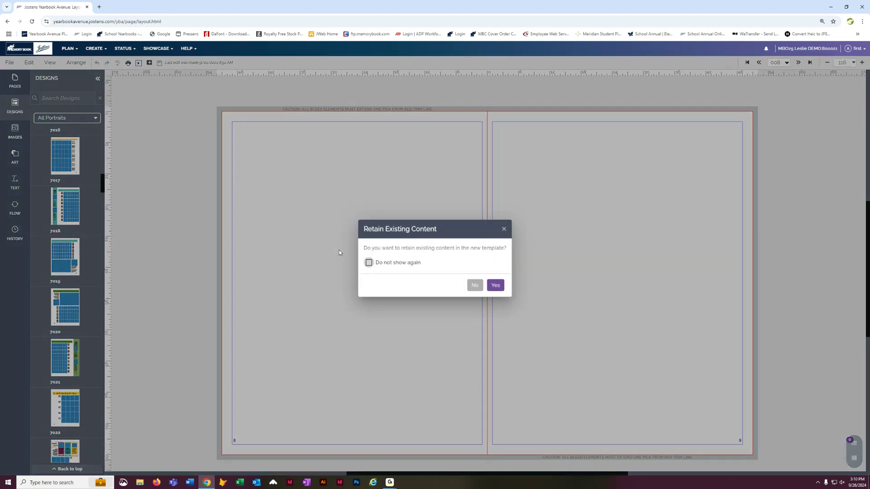
{"action": "left_click", "coordinate": [475, 286]}
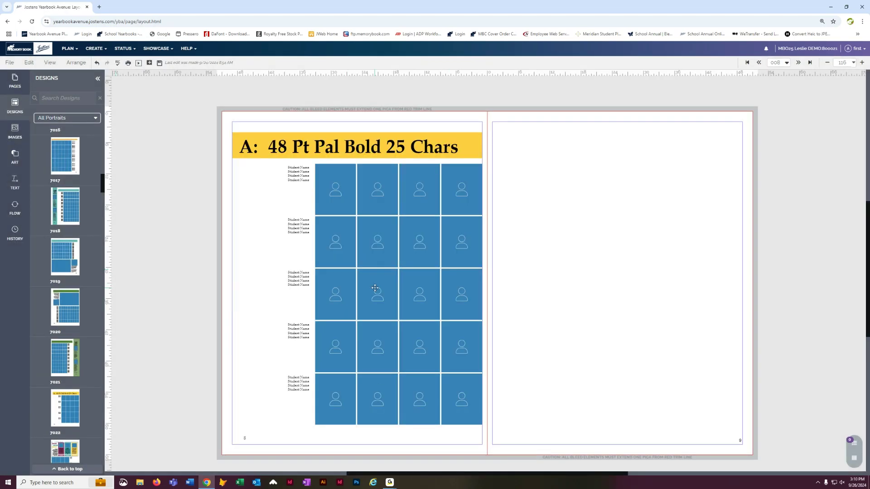
{"action": "left_click", "coordinate": [159, 63]}
- Open the Flow panel and choose the Smith Kindergarten category
{"action": "left_click", "coordinate": [12, 209]}
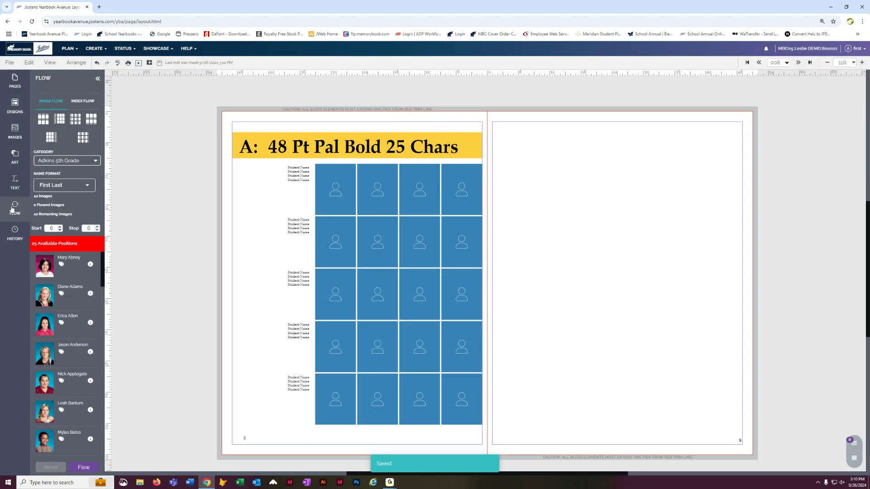
{"action": "left_click", "coordinate": [86, 160]}
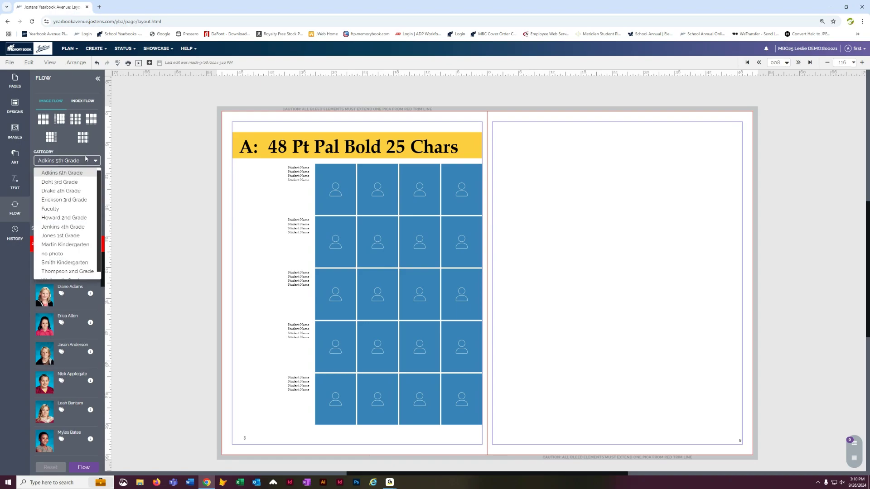
{"action": "left_click", "coordinate": [70, 263]}
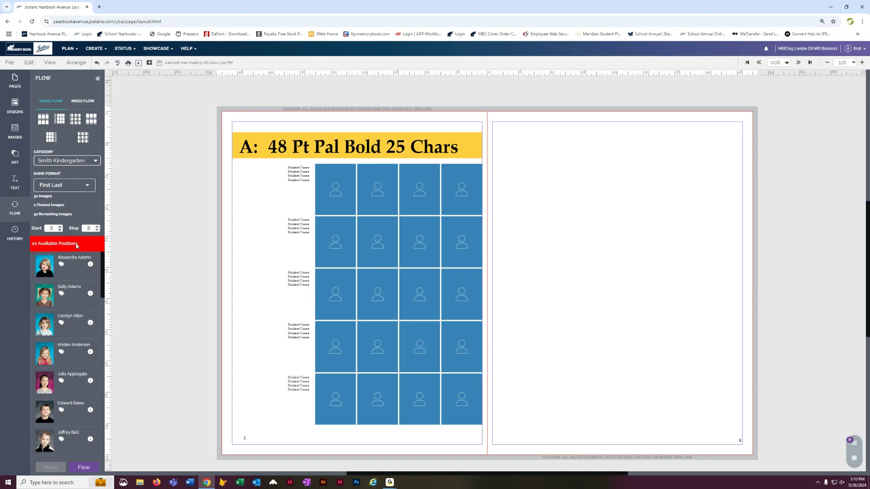
- Select the left page's portrait flow element, open its flow options, and set portrait width and height to 6p4
{"action": "left_click", "coordinate": [339, 197]}
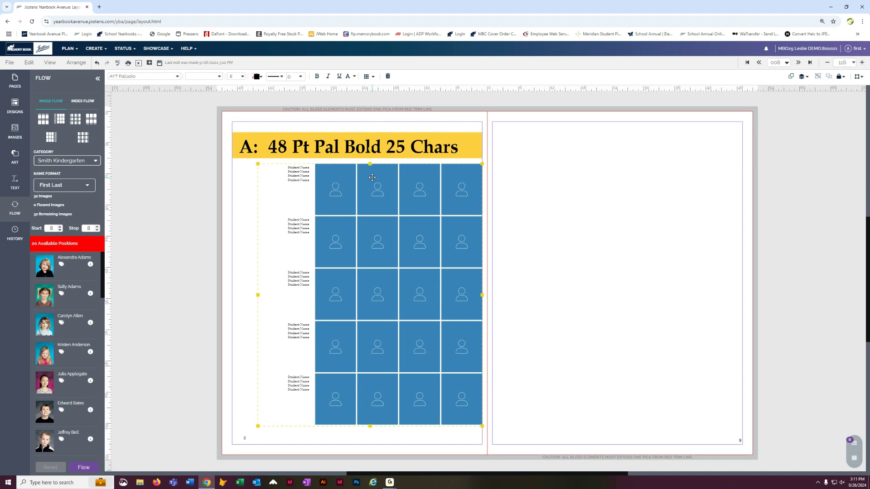
{"action": "left_click", "coordinate": [368, 78]}
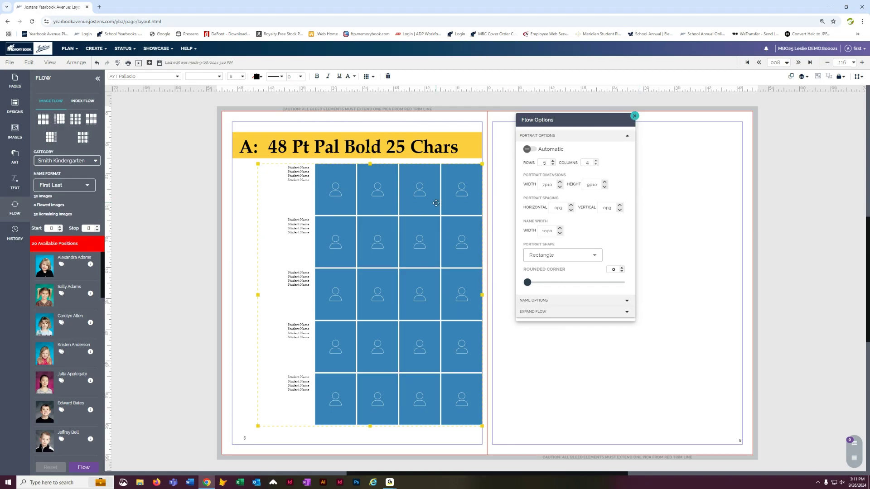
{"action": "left_click", "coordinate": [560, 187]}
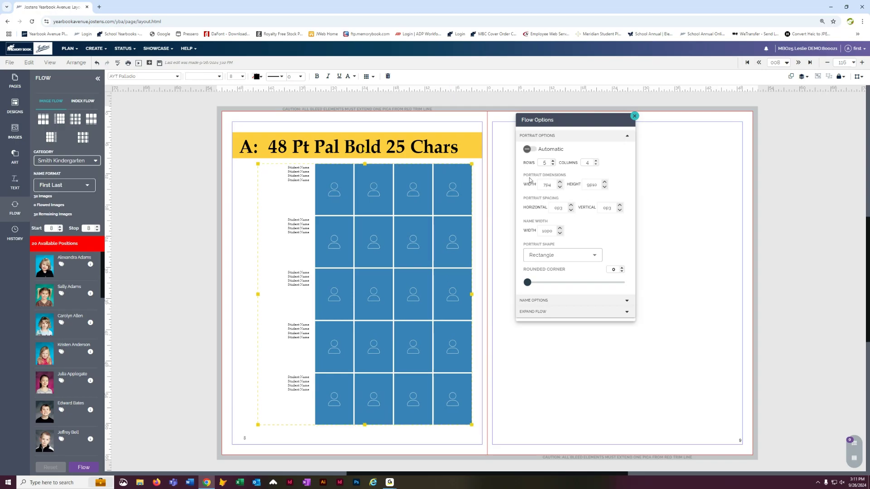
{"action": "left_click", "coordinate": [560, 187]}
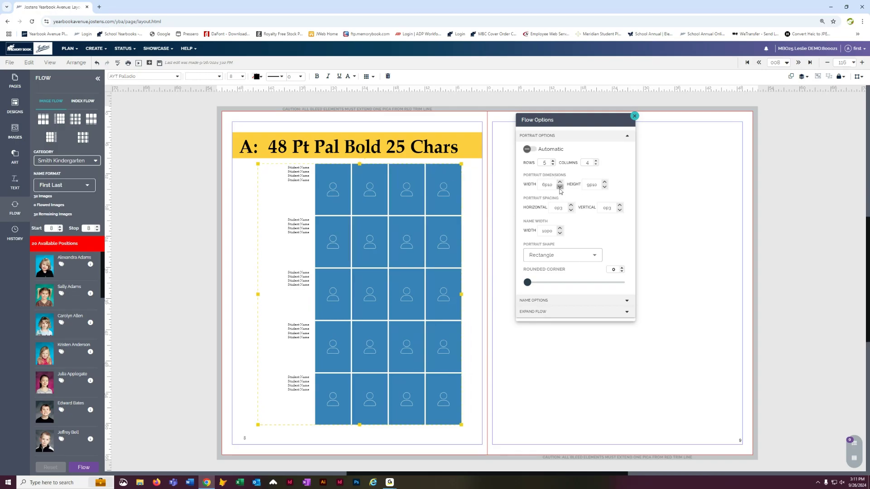
{"action": "left_click", "coordinate": [605, 187]}
{"action": "left_click", "coordinate": [605, 187]}
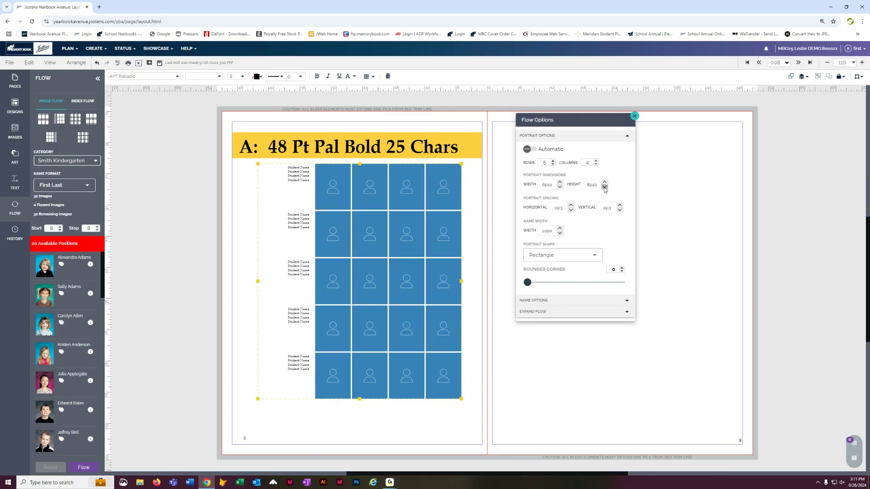
{"action": "left_click", "coordinate": [605, 188]}
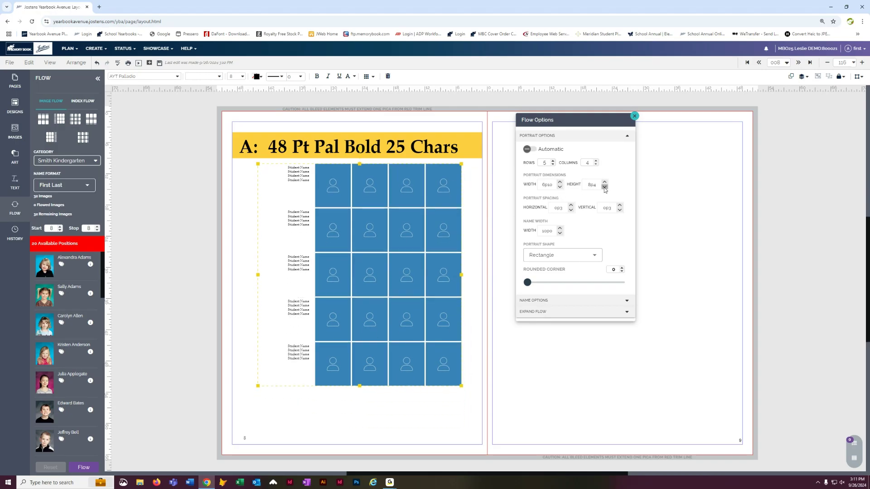
{"action": "left_click", "coordinate": [560, 182]}
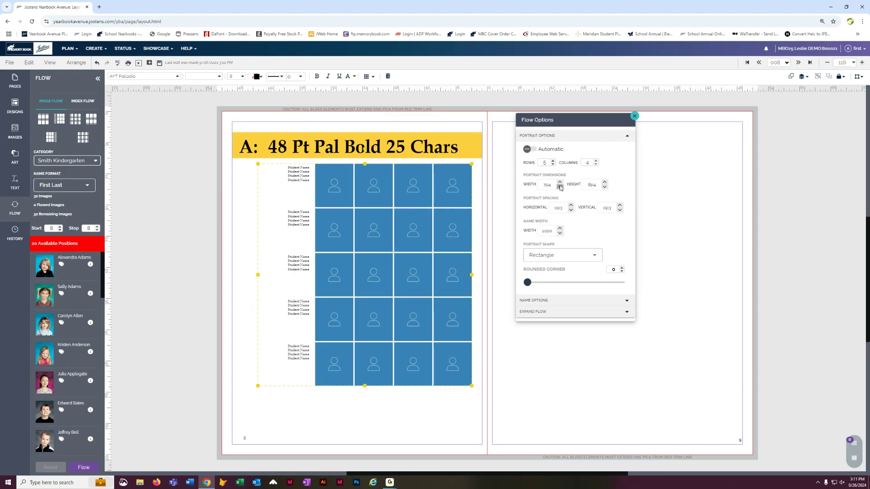
{"action": "left_click", "coordinate": [560, 187]}
{"action": "left_click", "coordinate": [560, 188]}
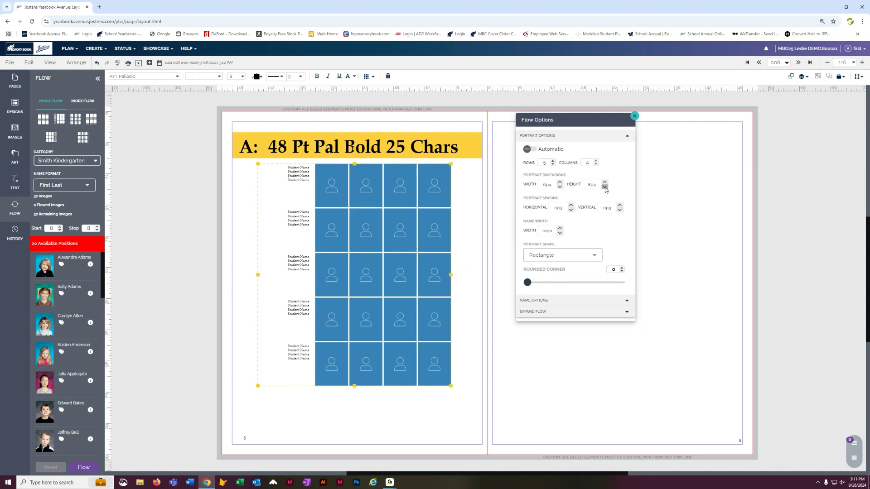
- Set the portrait grid to 6 rows and 5 columns
{"action": "left_click", "coordinate": [553, 161]}
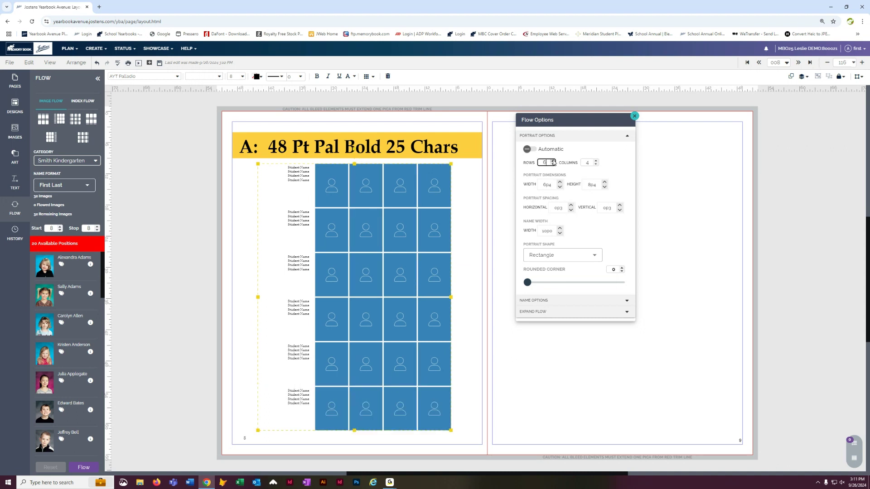
{"action": "left_click", "coordinate": [596, 161]}
{"action": "left_click", "coordinate": [597, 162]}
{"action": "left_click_drag", "start_coordinate": [450, 221], "coordinate": [450, 223]}
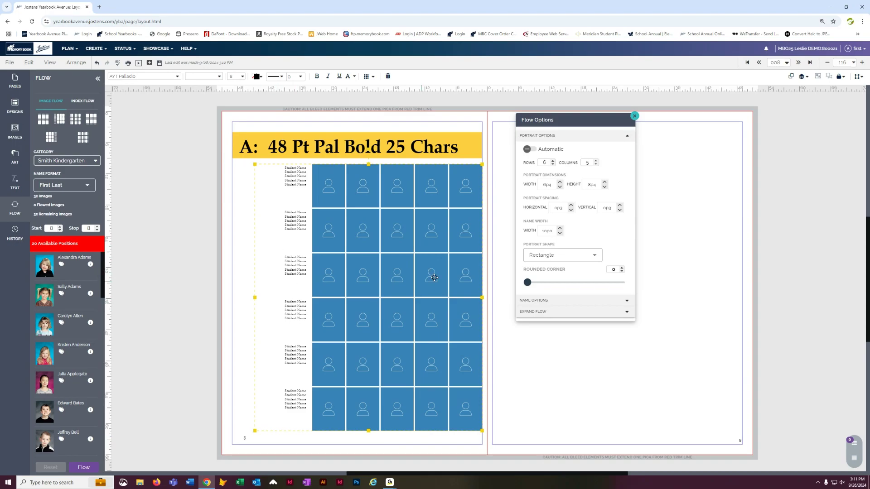
- Adjust the name width down to 8p6 after attempting to widen the portraits further
{"action": "left_click", "coordinate": [560, 229]}
{"action": "left_click", "coordinate": [561, 229]}
{"action": "left_click", "coordinate": [560, 228]}
{"action": "left_click", "coordinate": [560, 183]}
{"action": "left_click", "coordinate": [561, 183]}
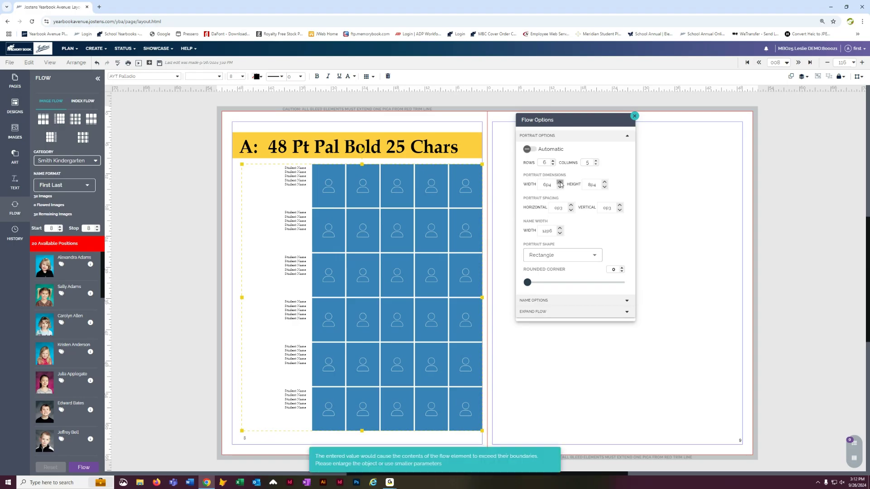
{"action": "left_click", "coordinate": [560, 233]}
{"action": "left_click", "coordinate": [560, 234]}
{"action": "left_click", "coordinate": [560, 233]}
{"action": "left_click", "coordinate": [560, 234]}
{"action": "left_click", "coordinate": [560, 233]}
{"action": "left_click", "coordinate": [560, 233]}
{"action": "left_click", "coordinate": [560, 234]}
{"action": "left_click", "coordinate": [560, 233]}
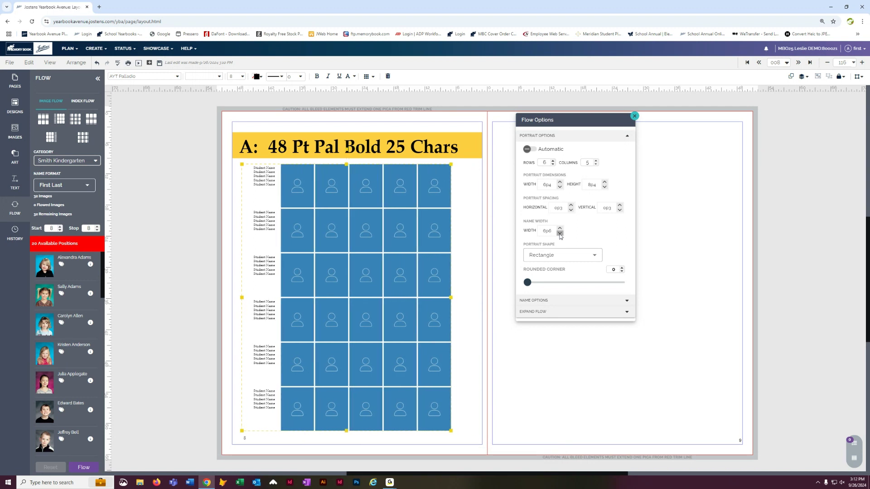
- Increase the grid to 6 columns and reposition the flow element within the left page
{"action": "left_click", "coordinate": [596, 161]}
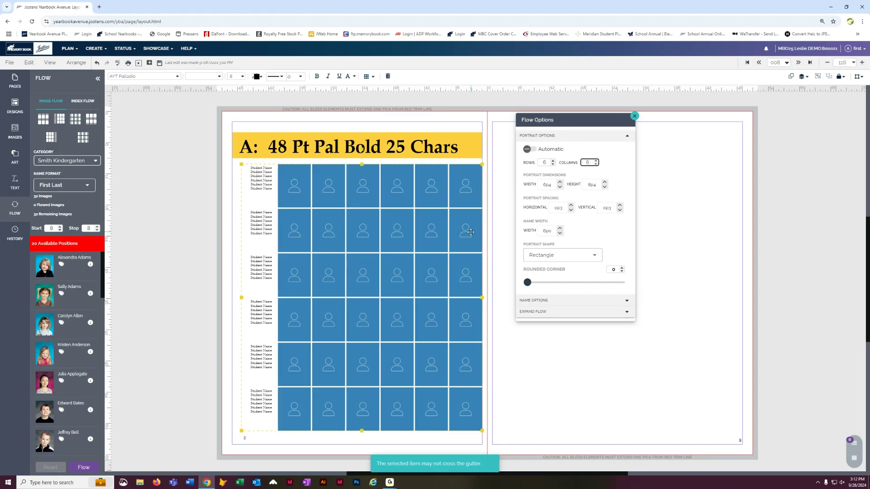
{"action": "left_click_drag", "start_coordinate": [471, 232], "coordinate": [469, 239]}
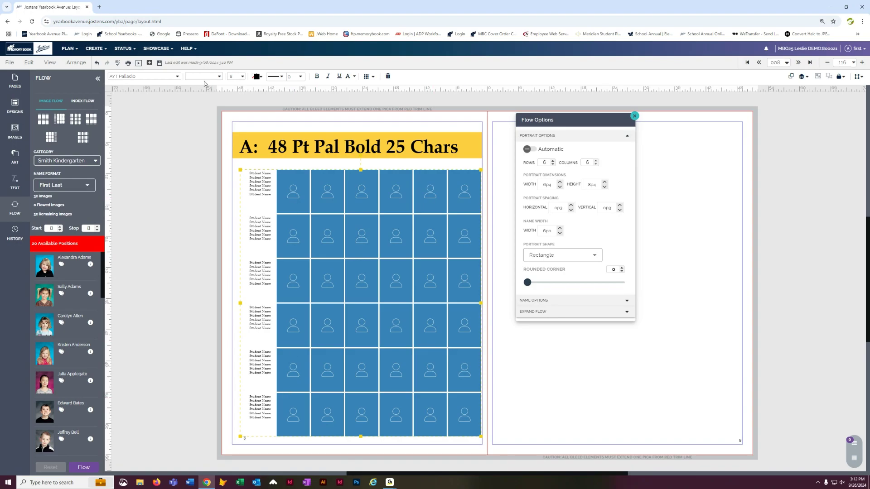
- Save the page, move the flow options aside, and drag a portrait flow grid onto the right page
{"action": "left_click", "coordinate": [159, 64]}
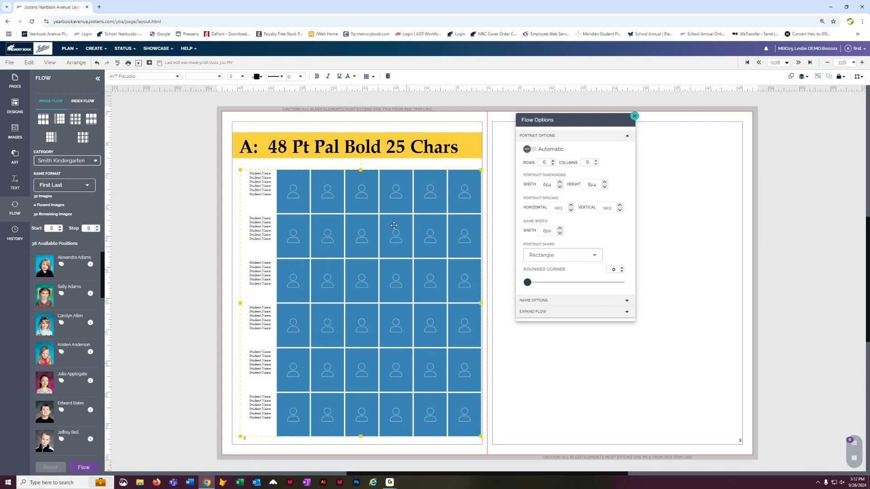
{"action": "left_click_drag", "start_coordinate": [588, 121], "coordinate": [795, 136]}
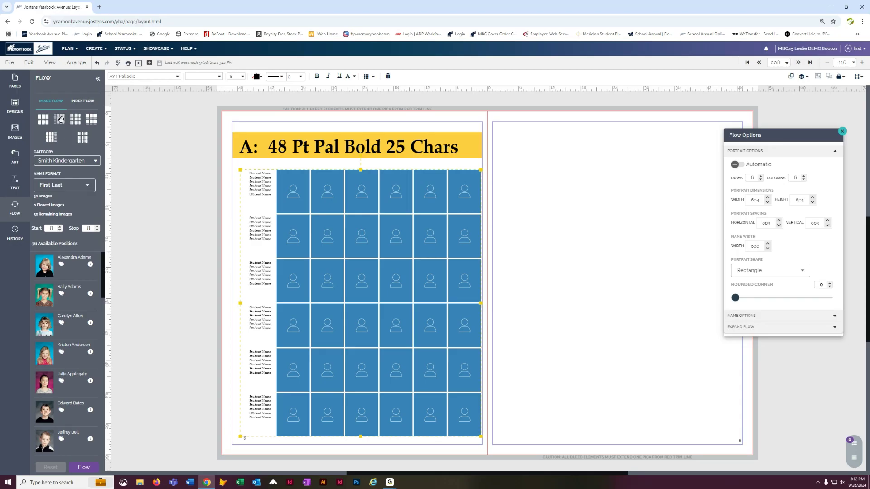
{"action": "left_click_drag", "start_coordinate": [51, 137], "coordinate": [573, 155]}
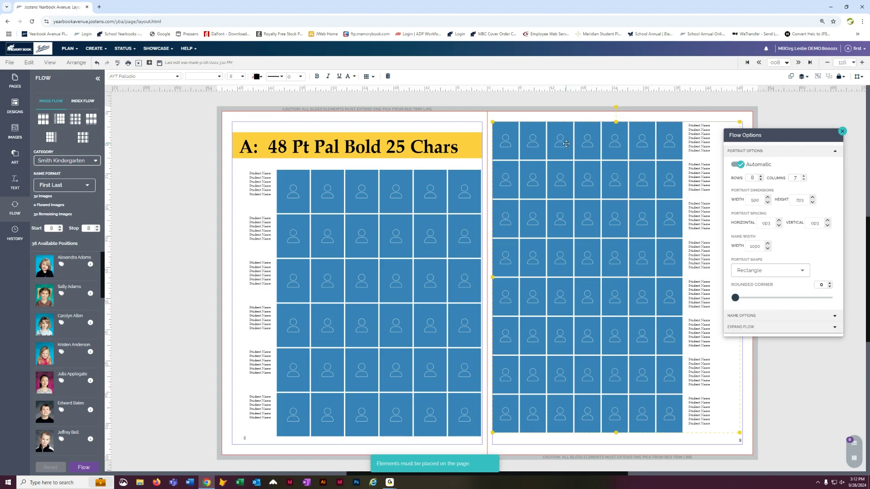
- Nudge the left page's flow element and set its student names to AYT FoundationSans at 10 pt
{"action": "left_click", "coordinate": [415, 202]}
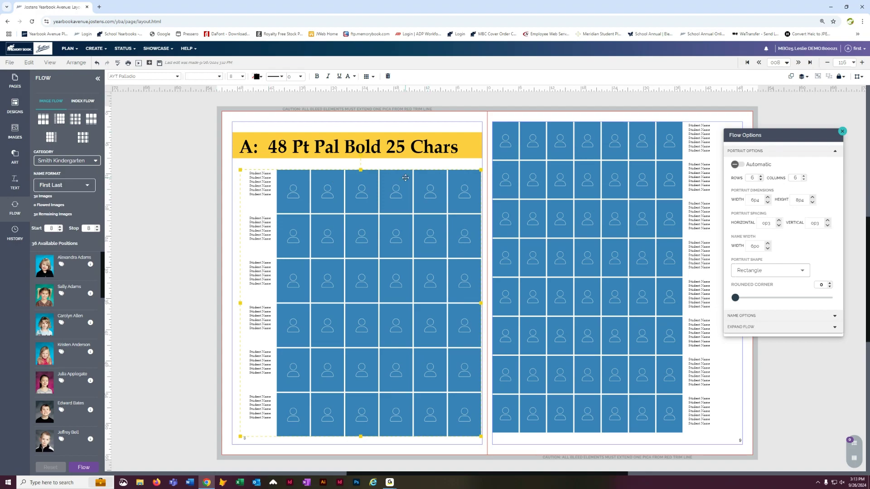
{"action": "left_click_drag", "start_coordinate": [405, 178], "coordinate": [401, 181]}
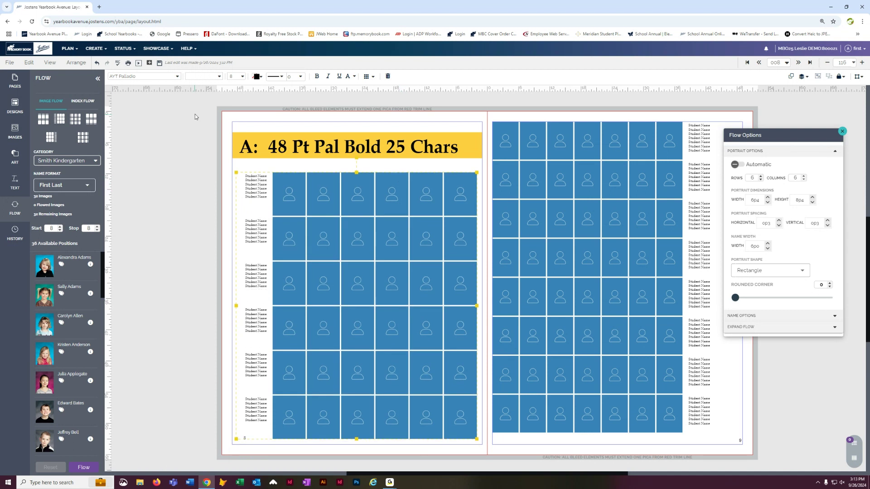
{"action": "left_click", "coordinate": [177, 76]}
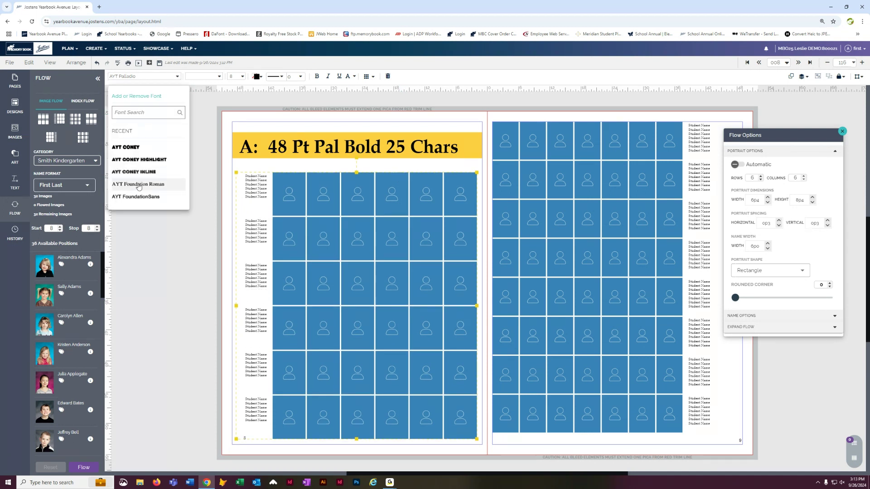
{"action": "left_click", "coordinate": [139, 198]}
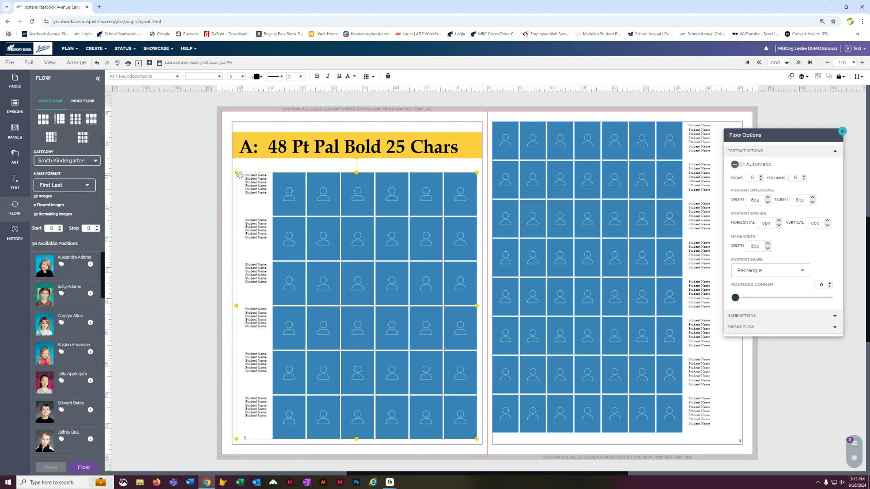
{"action": "left_click", "coordinate": [241, 77]}
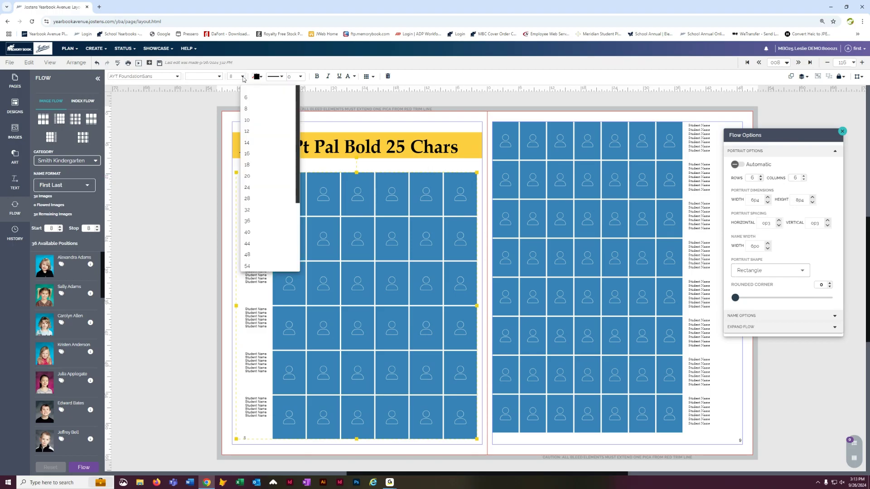
{"action": "left_click", "coordinate": [255, 120]}
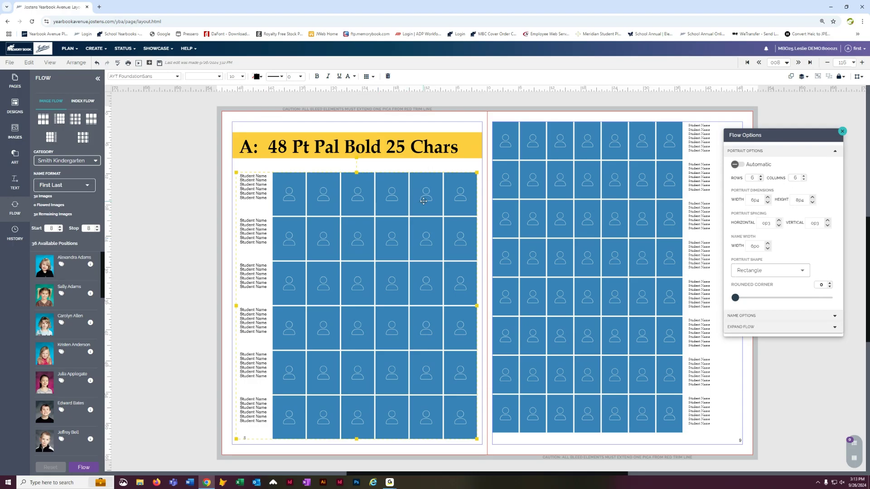
- Nudge the left page's flow element and color its student names red
{"action": "left_click_drag", "start_coordinate": [424, 202], "coordinate": [429, 199]}
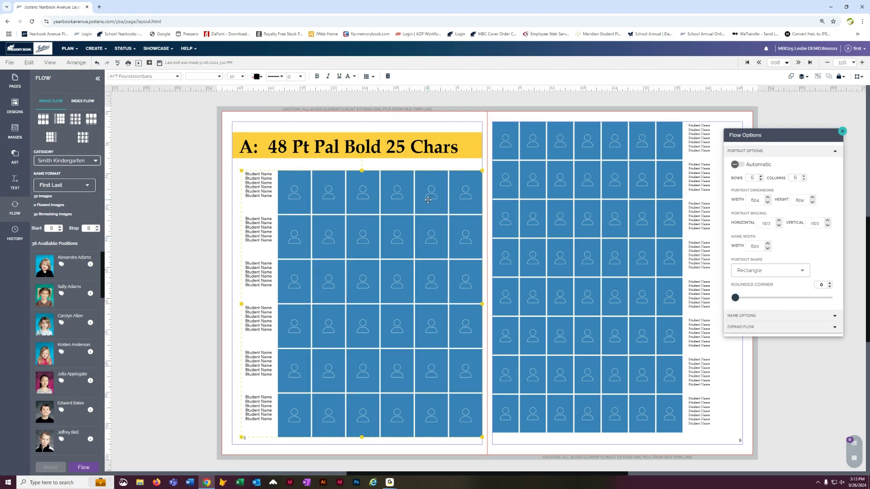
{"action": "left_click", "coordinate": [262, 79]}
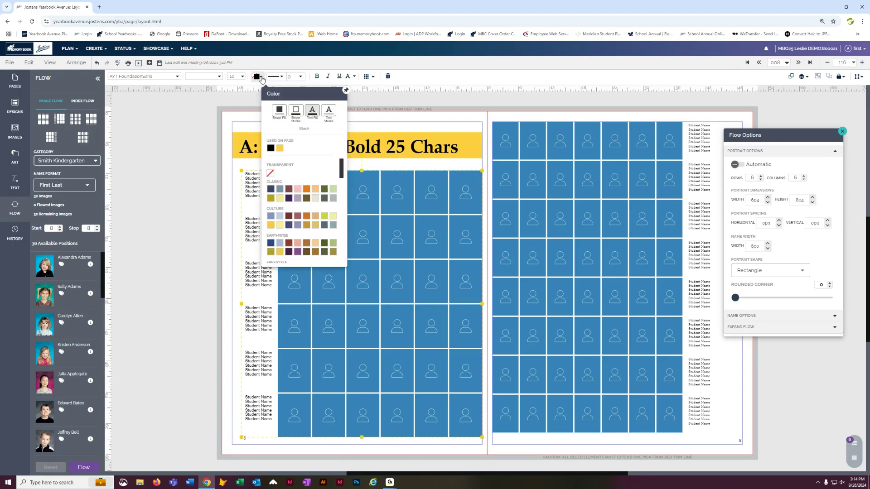
{"action": "scroll", "coordinate": [299, 223], "scroll_direction": "down", "scroll_amount": 3}
{"action": "left_click", "coordinate": [272, 196]}
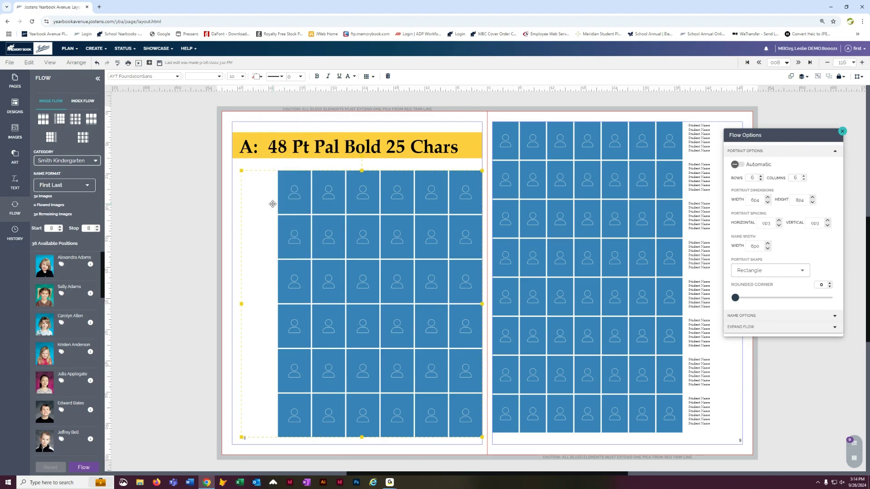
{"action": "left_click", "coordinate": [262, 78]}
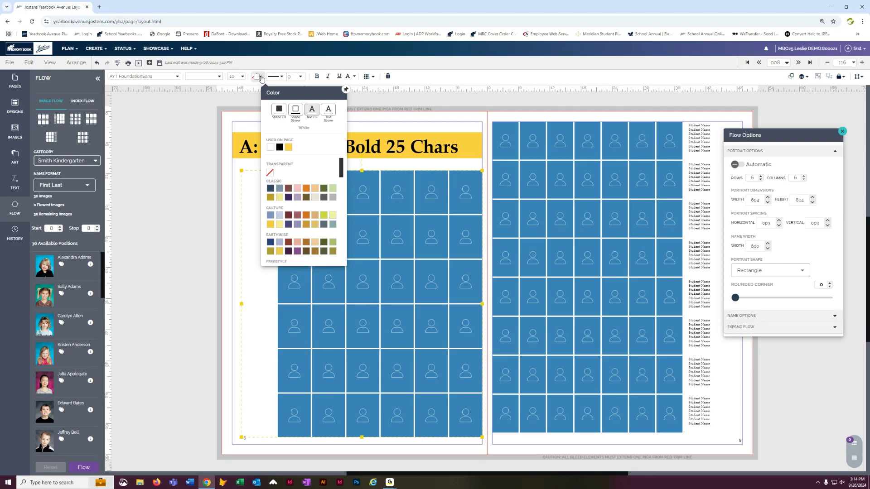
{"action": "scroll", "coordinate": [324, 223], "scroll_direction": "down", "scroll_amount": 3}
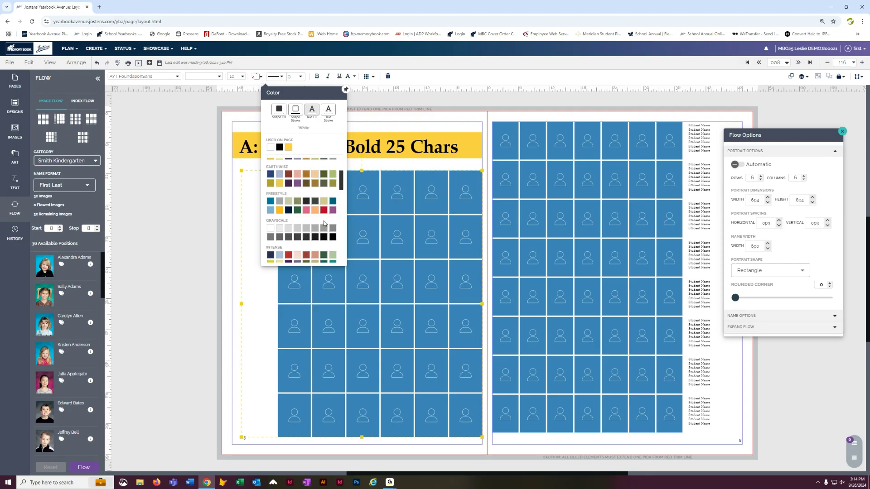
{"action": "left_click", "coordinate": [324, 210]}
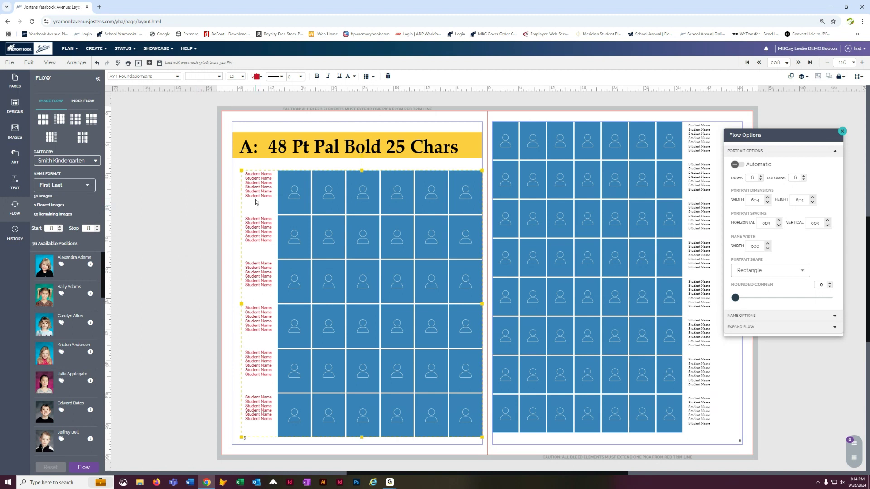
- Give the left page's portraits a 1 pt red shape stroke
{"action": "left_click", "coordinate": [302, 77]}
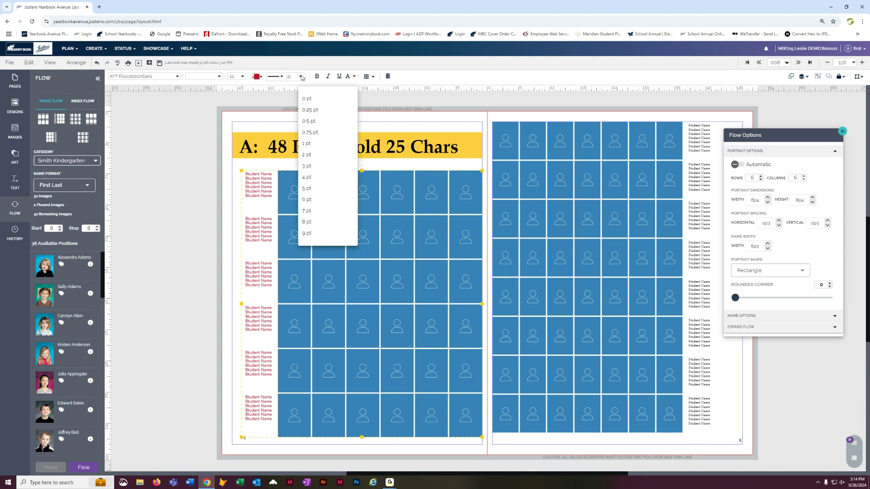
{"action": "left_click", "coordinate": [307, 144]}
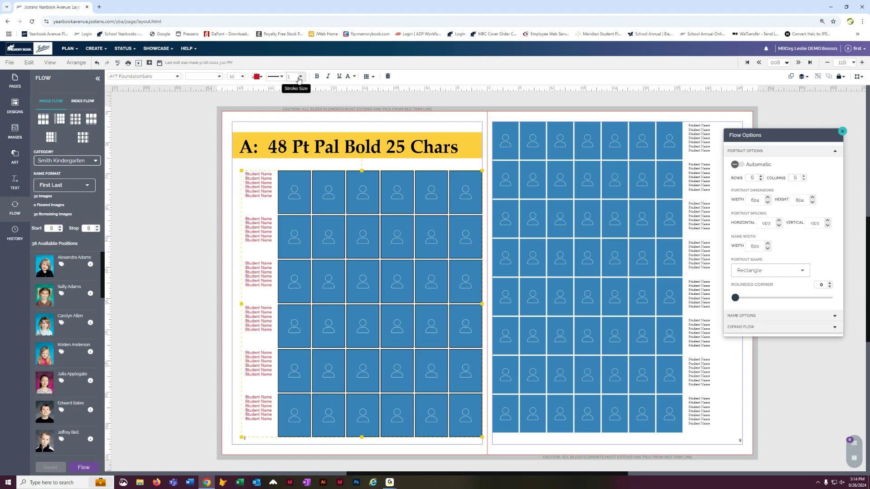
{"action": "left_click", "coordinate": [262, 79]}
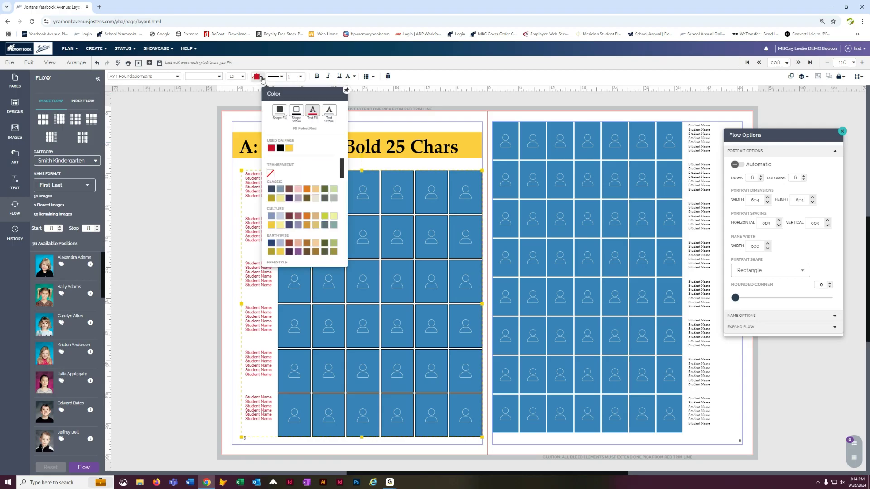
{"action": "left_click", "coordinate": [297, 110]}
{"action": "left_click", "coordinate": [271, 148]}
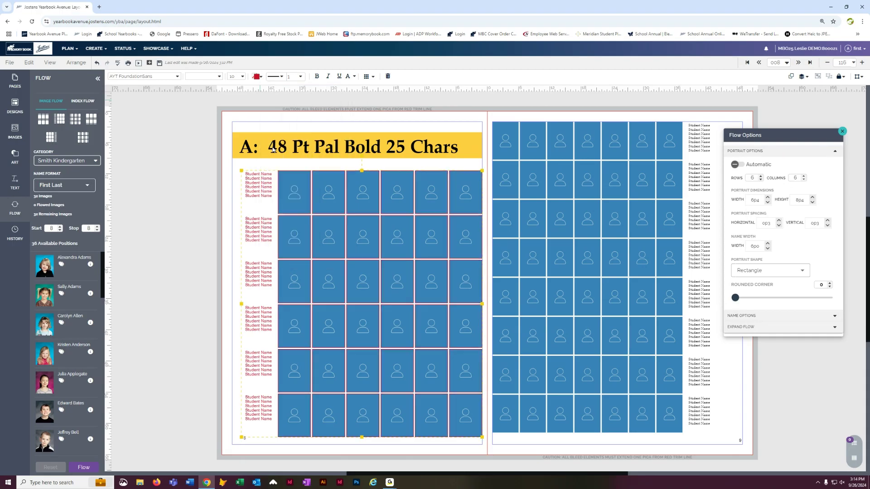
- Set the portrait rounded corner to 5 and change the portrait shape to Triangle
{"action": "left_click", "coordinate": [197, 241]}
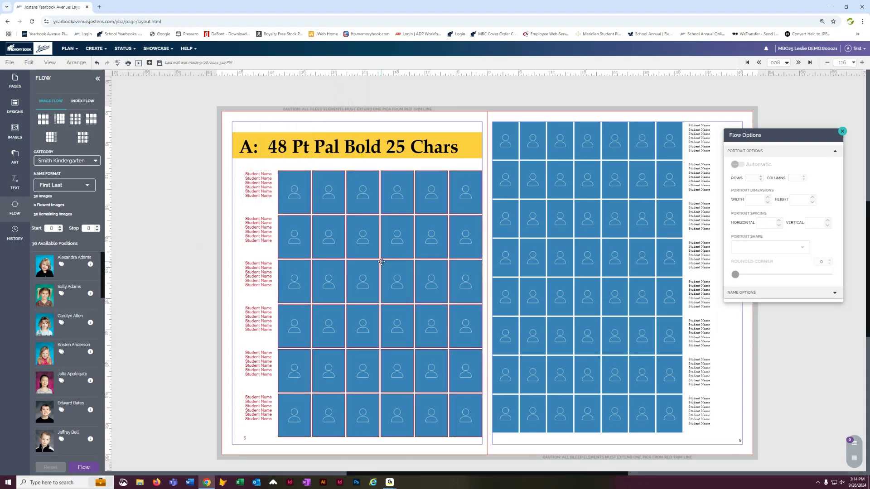
{"action": "left_click", "coordinate": [379, 194]}
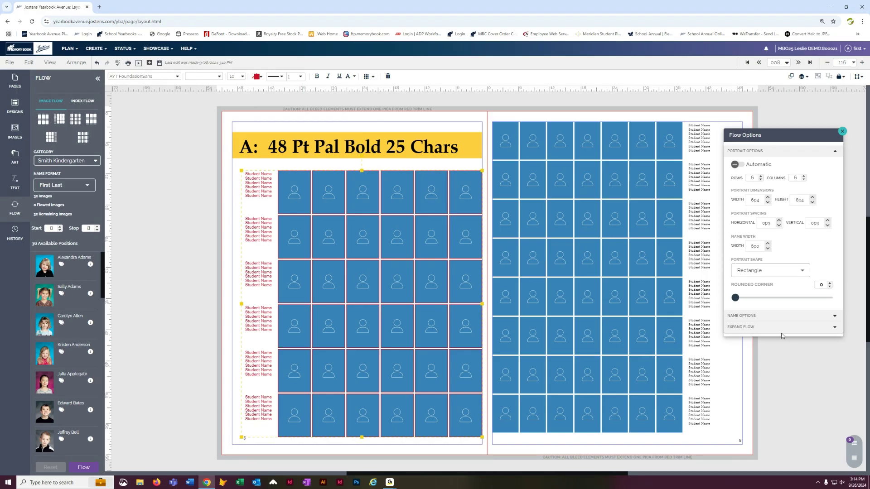
{"action": "left_click_drag", "start_coordinate": [736, 298], "coordinate": [748, 298]}
{"action": "left_click_drag", "start_coordinate": [807, 136], "coordinate": [188, 110]}
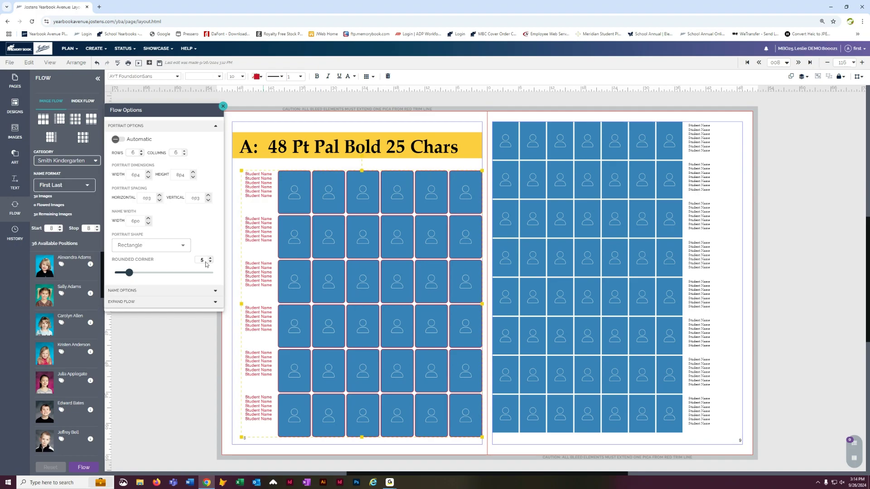
{"action": "left_click", "coordinate": [184, 245]}
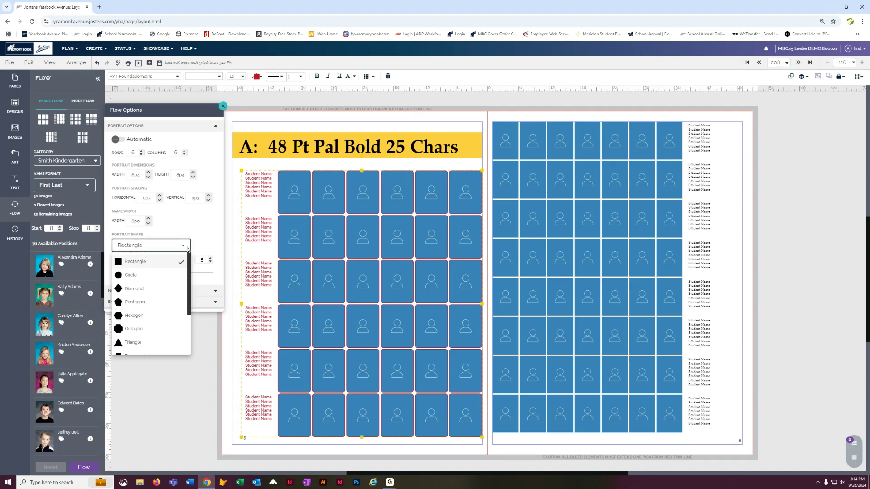
{"action": "left_click", "coordinate": [148, 343]}
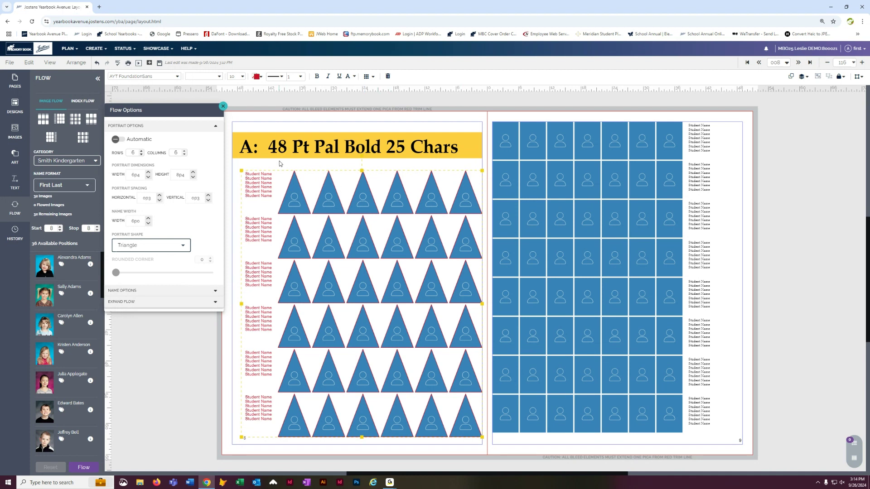
- Save the page and move to the previous spread
{"action": "left_click", "coordinate": [159, 63]}
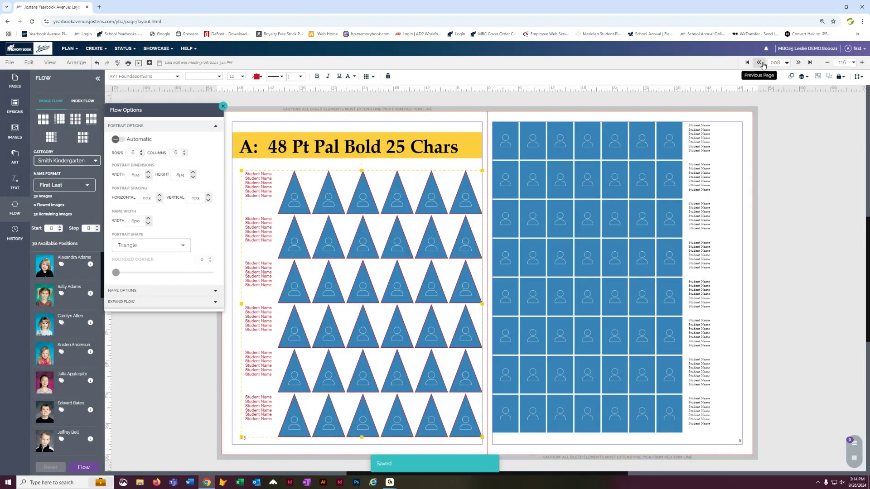
{"action": "left_click", "coordinate": [760, 62]}
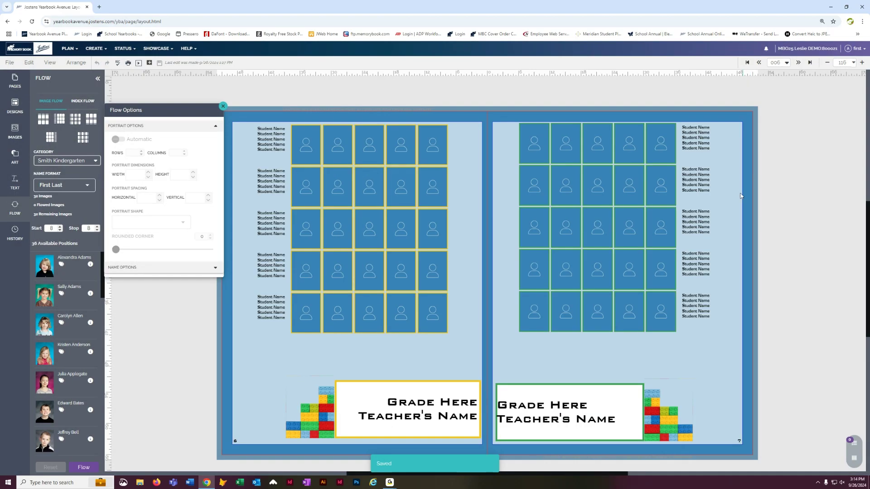
- Set the left page's portrait flow to 6 rows and 6 columns
{"action": "left_click", "coordinate": [374, 185]}
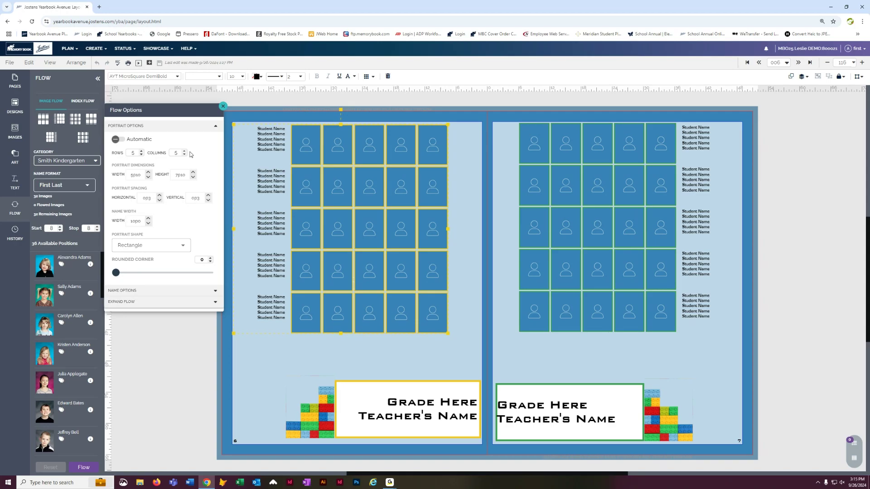
{"action": "left_click", "coordinate": [89, 161]}
{"action": "left_click", "coordinate": [70, 254]}
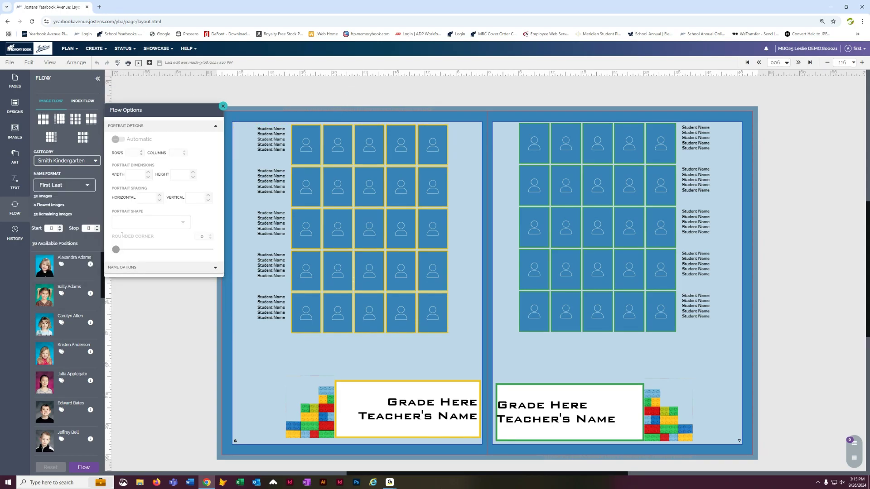
{"action": "left_click", "coordinate": [344, 152]}
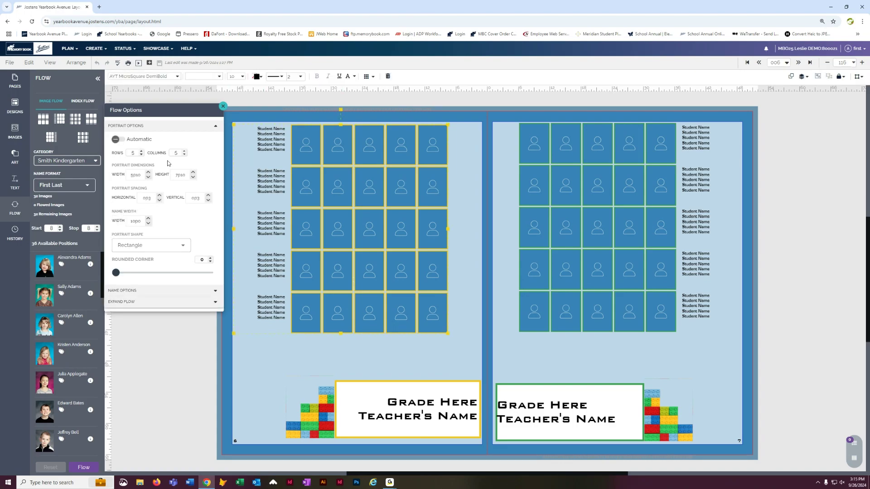
{"action": "left_click", "coordinate": [141, 152]}
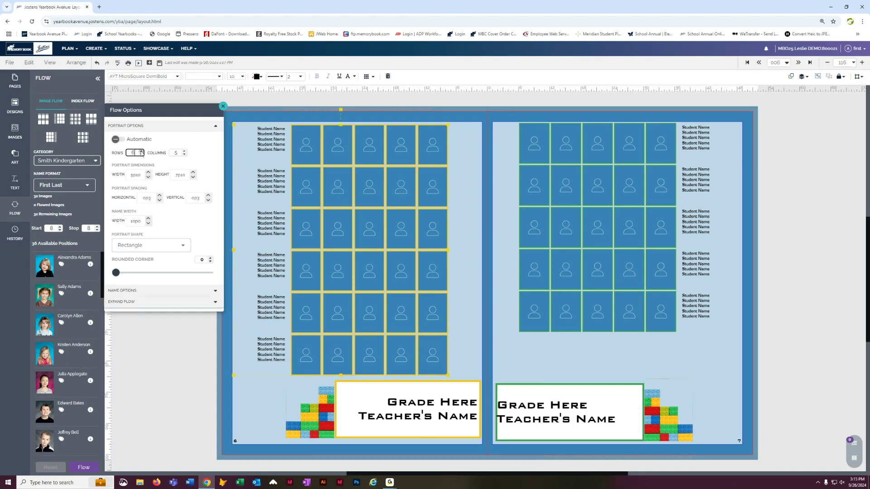
{"action": "left_click", "coordinate": [185, 151]}
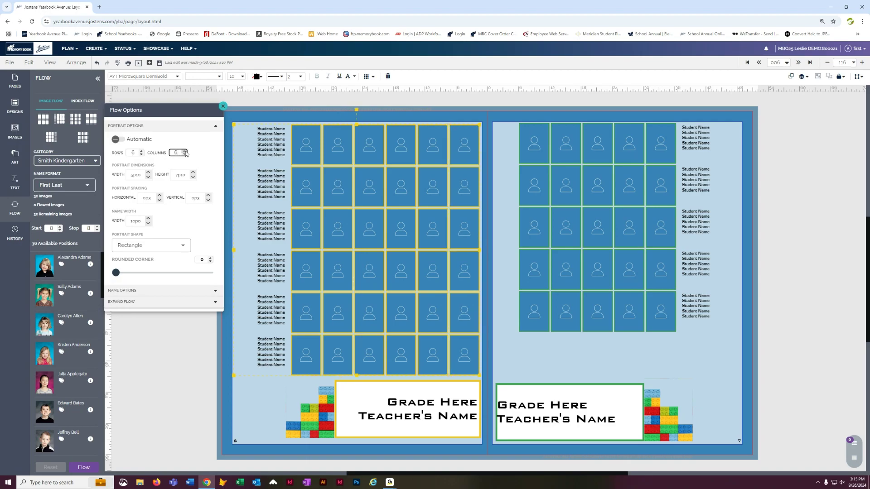
- Save the page and set the flow's start and stop pages to 6
{"action": "left_click", "coordinate": [173, 350]}
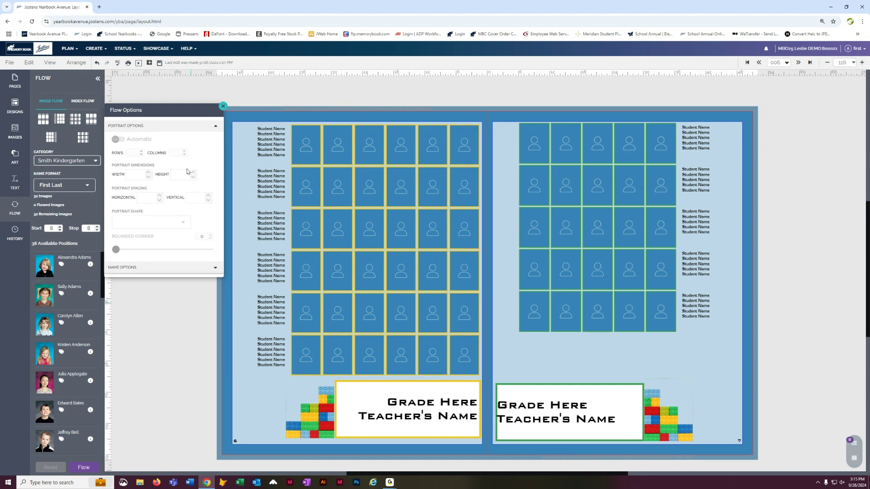
{"action": "left_click", "coordinate": [159, 64]}
{"action": "left_click", "coordinate": [59, 231]}
{"action": "left_click", "coordinate": [60, 230]}
{"action": "left_click", "coordinate": [98, 231]}
{"action": "left_click", "coordinate": [97, 231]}
{"action": "left_click", "coordinate": [152, 322]}
- Shift the right page's portrait flow element slightly left
{"action": "left_click", "coordinate": [564, 191]}
{"action": "left_click_drag", "start_coordinate": [564, 191], "coordinate": [544, 191]}
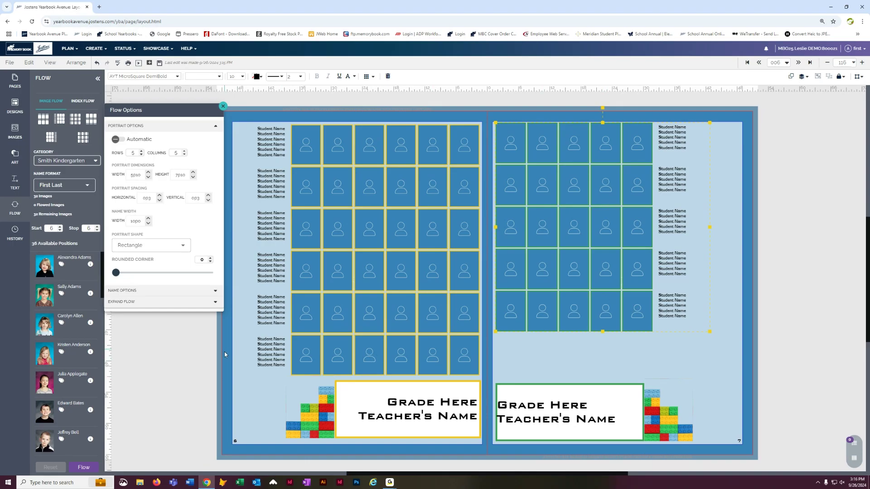
{"action": "left_click", "coordinate": [180, 378]}
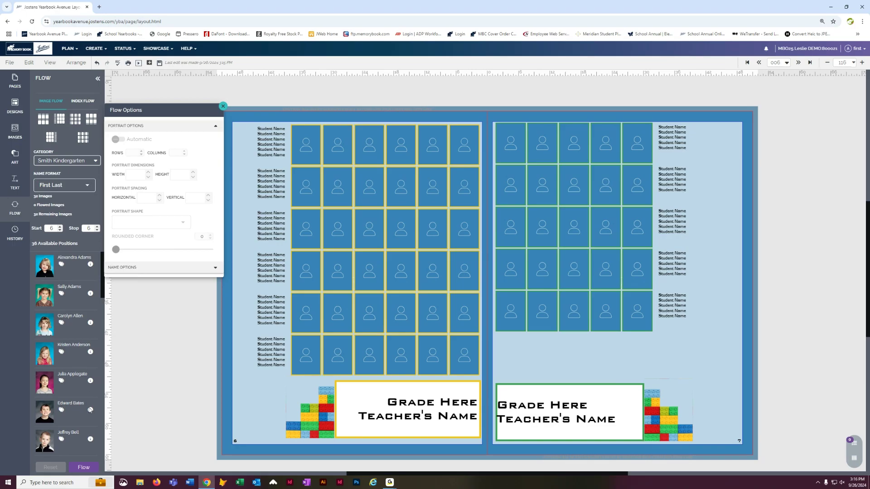
- Test-flow the kindergarten portraits onto the saved spread and reset the flow
{"action": "left_click", "coordinate": [79, 468]}
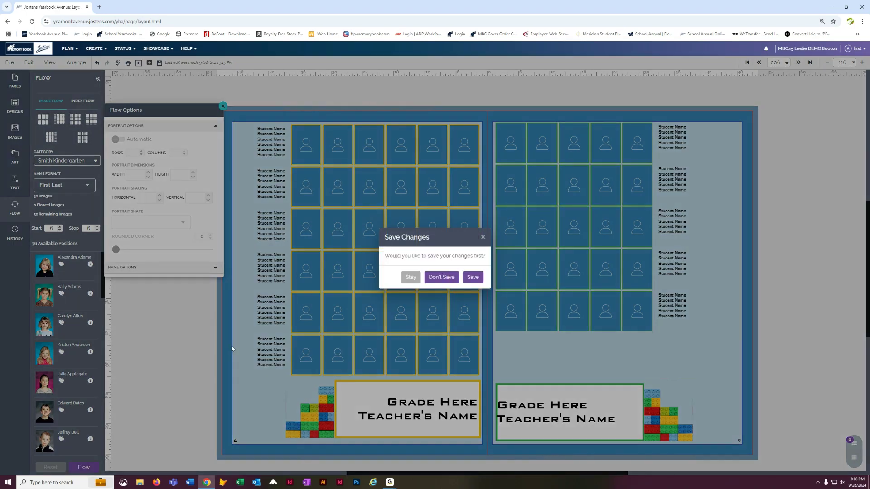
{"action": "left_click", "coordinate": [473, 278]}
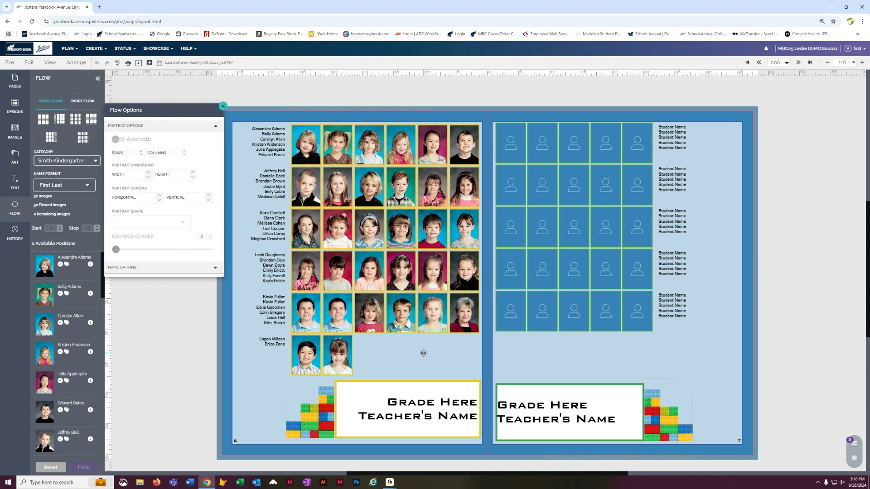
{"action": "left_click", "coordinate": [49, 467]}
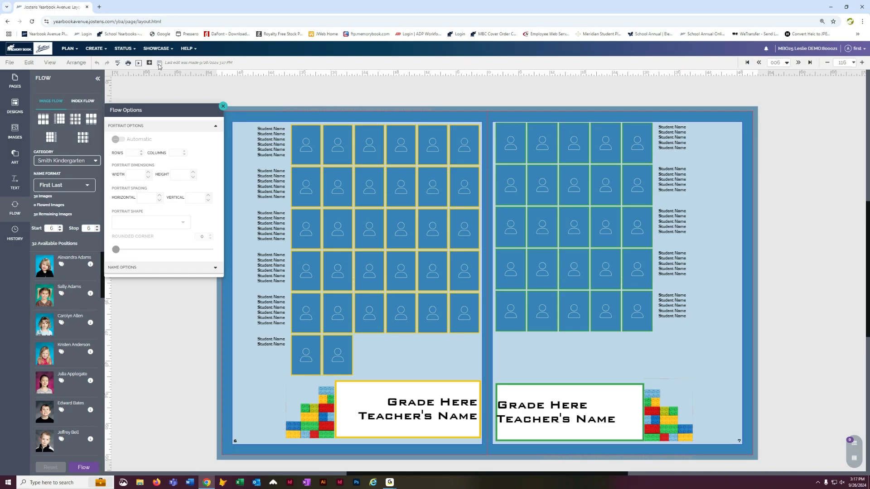
- Open the Smith Kindergarten portrait folder in the image library
{"action": "left_click", "coordinate": [95, 48]}
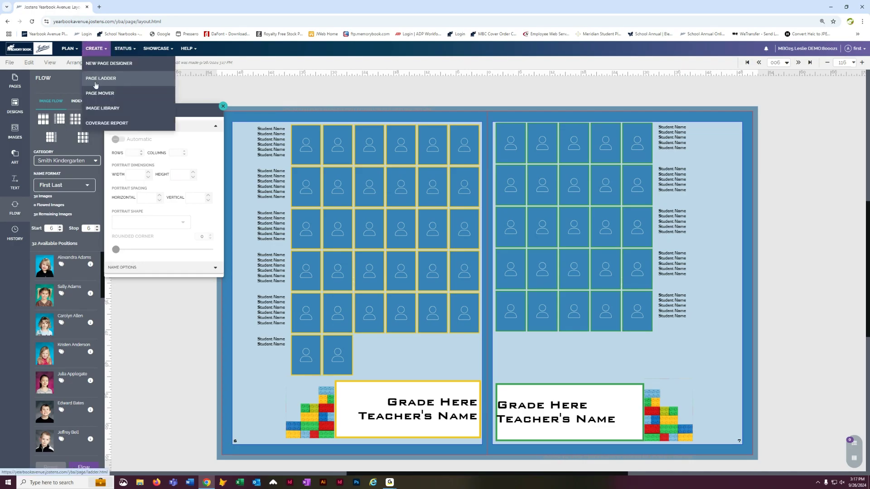
{"action": "left_click", "coordinate": [96, 109]}
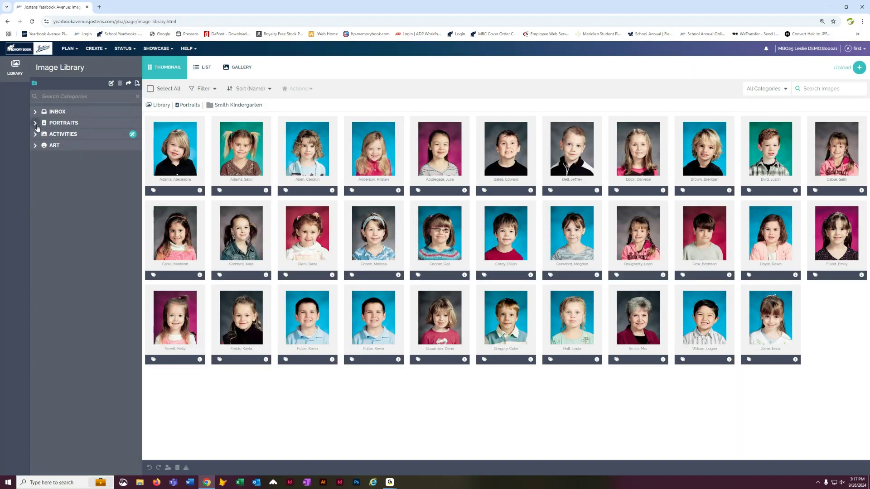
{"action": "left_click", "coordinate": [35, 123]}
{"action": "left_click", "coordinate": [77, 238]}
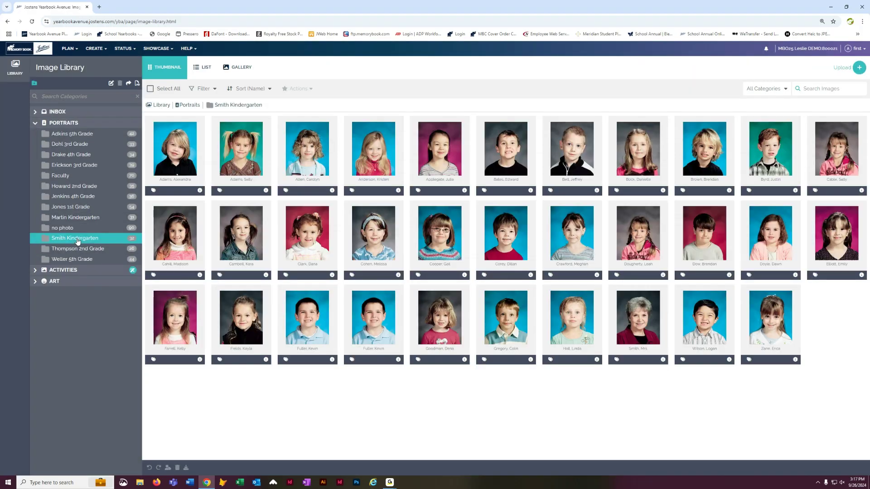
- Open the teacher portrait's details and set its portrait type to Teacher
{"action": "left_click", "coordinate": [663, 360]}
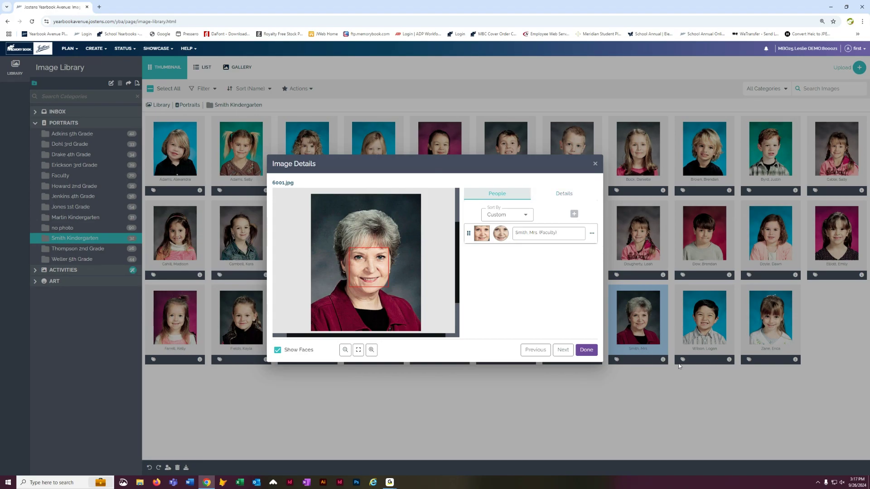
{"action": "left_click", "coordinate": [561, 196]}
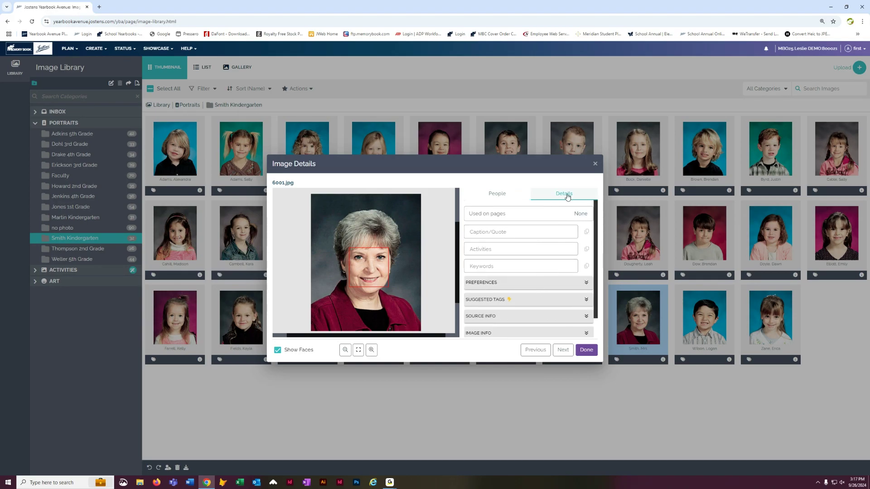
{"action": "left_click", "coordinate": [588, 282]}
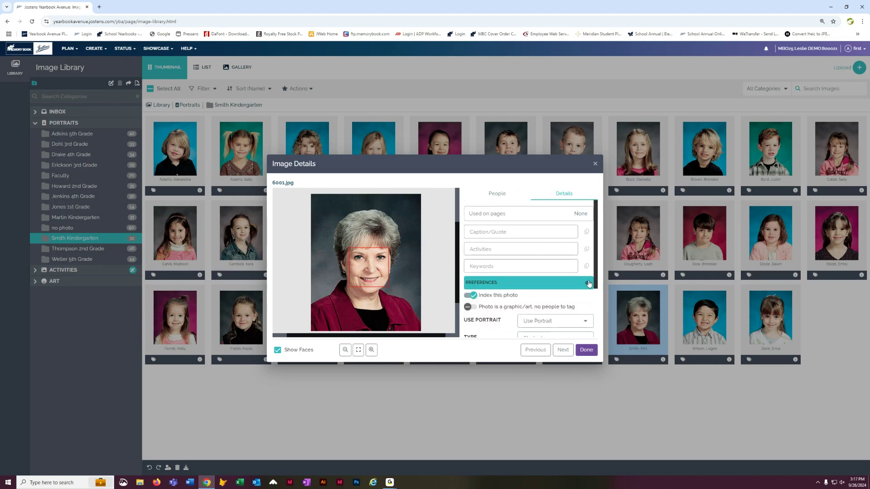
{"action": "scroll", "coordinate": [587, 283], "scroll_direction": "down", "scroll_amount": 2}
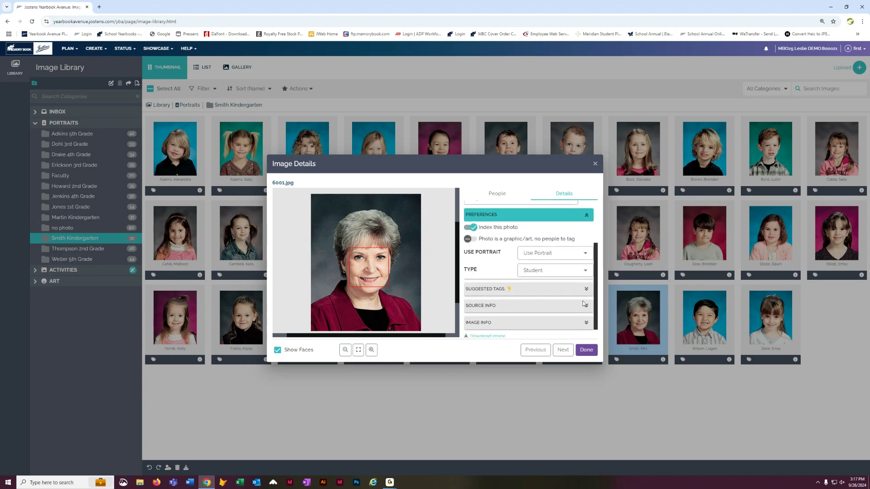
{"action": "left_click", "coordinate": [588, 271]}
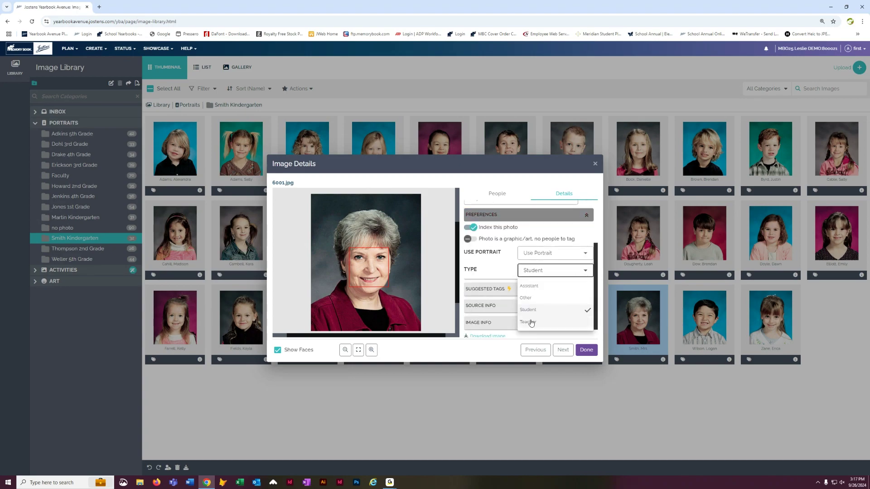
{"action": "left_click", "coordinate": [530, 323]}
{"action": "left_click", "coordinate": [586, 272]}
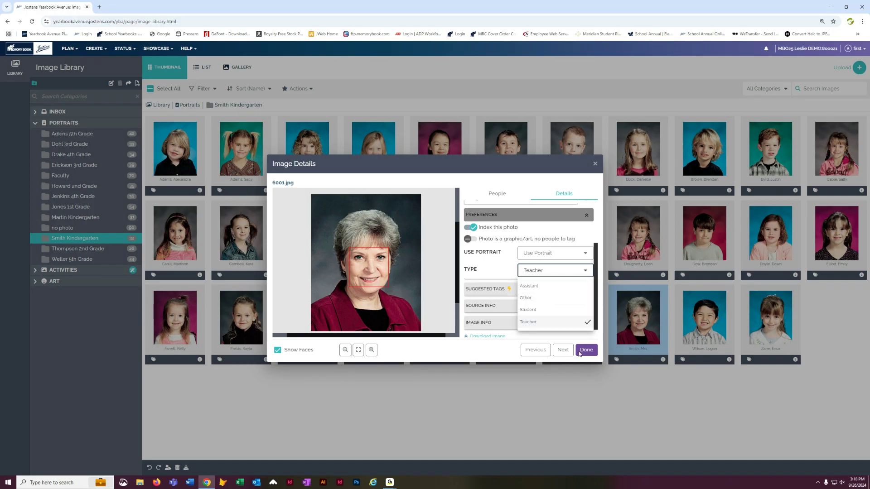
{"action": "left_click", "coordinate": [589, 353]}
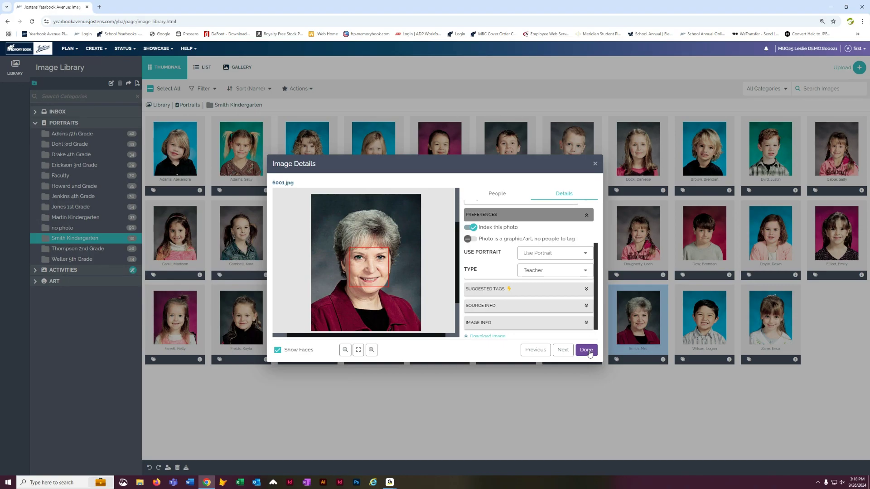
{"action": "left_click", "coordinate": [589, 353]}
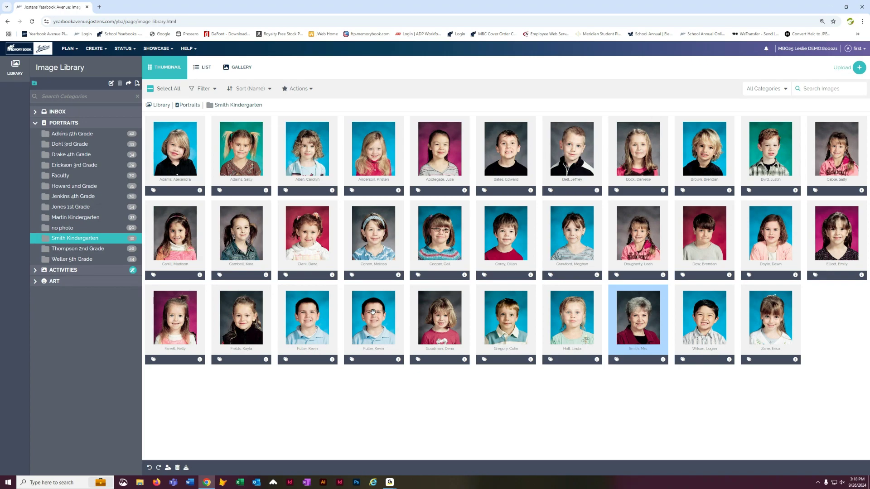
{"action": "left_click", "coordinate": [399, 362]}
{"action": "left_click", "coordinate": [399, 361]}
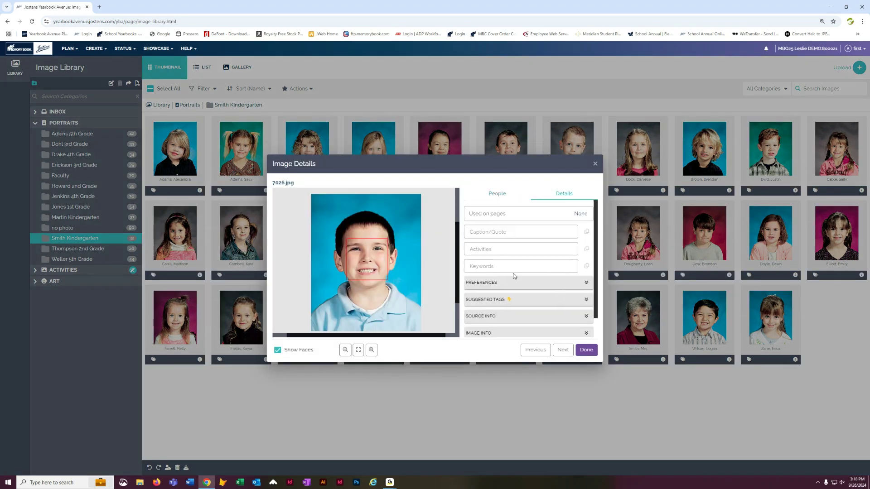
{"action": "left_click", "coordinate": [588, 284]}
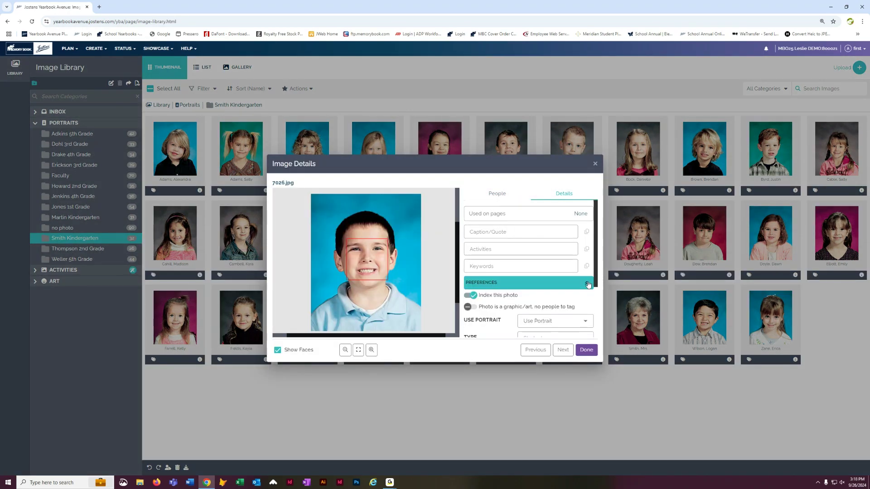
{"action": "left_click", "coordinate": [585, 322]}
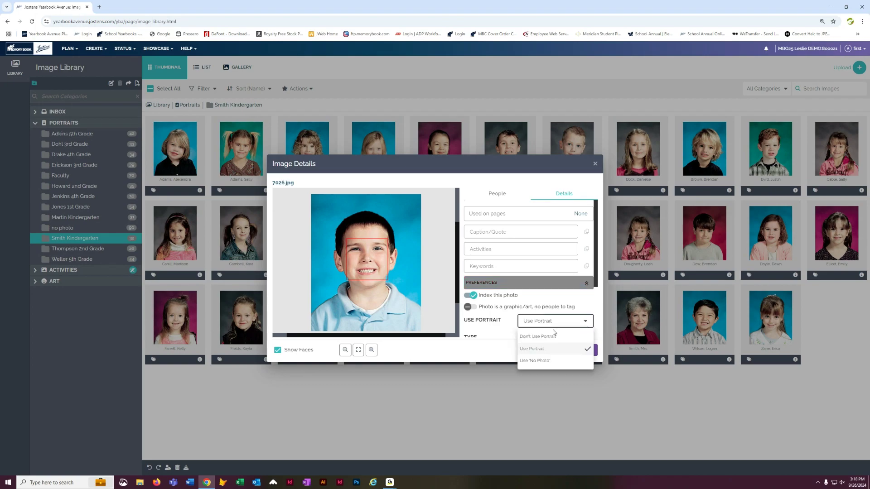
{"action": "left_click", "coordinate": [540, 338]}
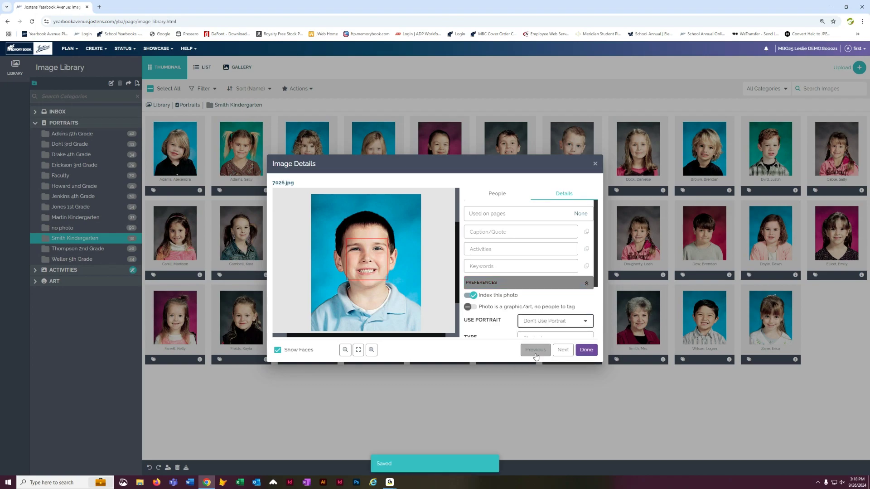
{"action": "left_click", "coordinate": [589, 350]}
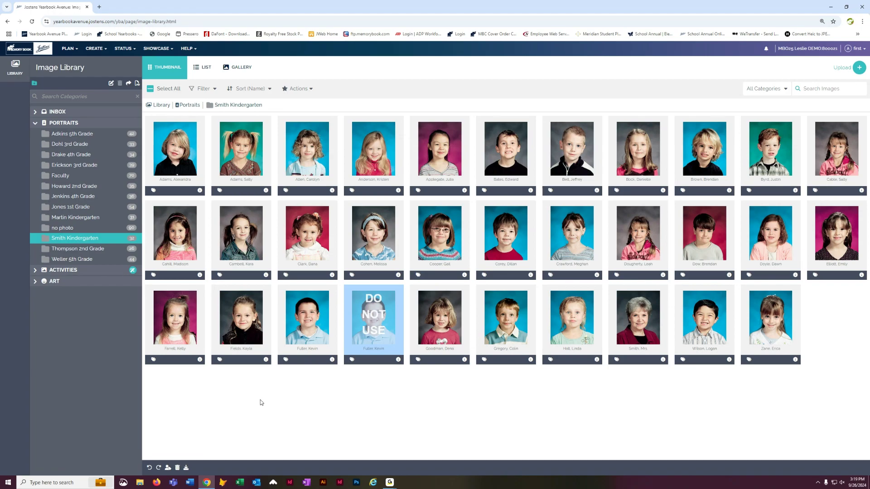
- Open the page designer and enable the hidden portrait positions in the left flow's bottom row
{"action": "left_click", "coordinate": [95, 48]}
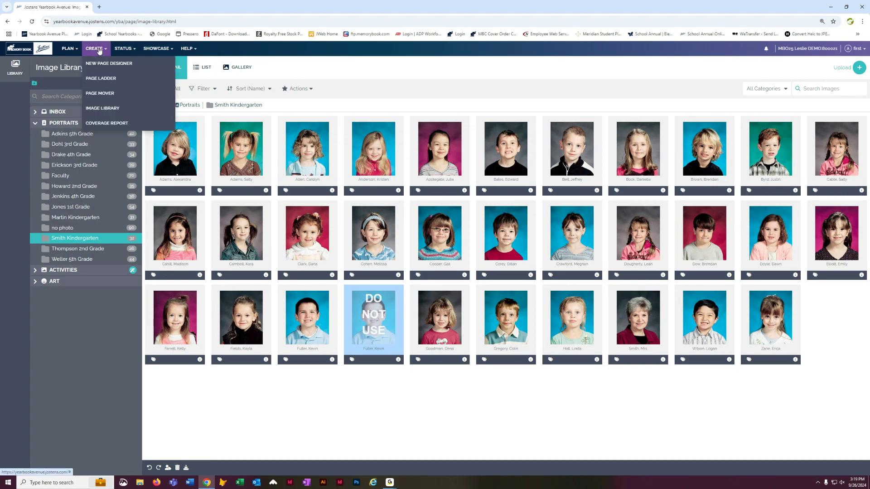
{"action": "left_click", "coordinate": [101, 63]}
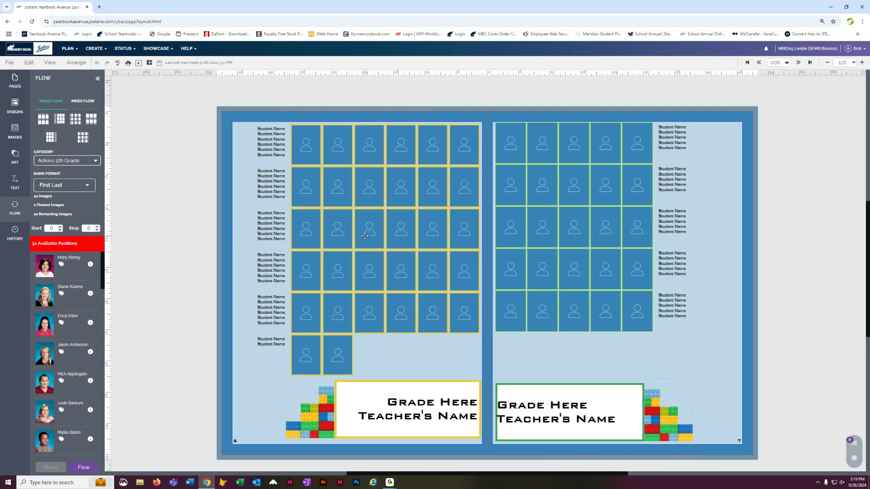
{"action": "left_click", "coordinate": [374, 179]}
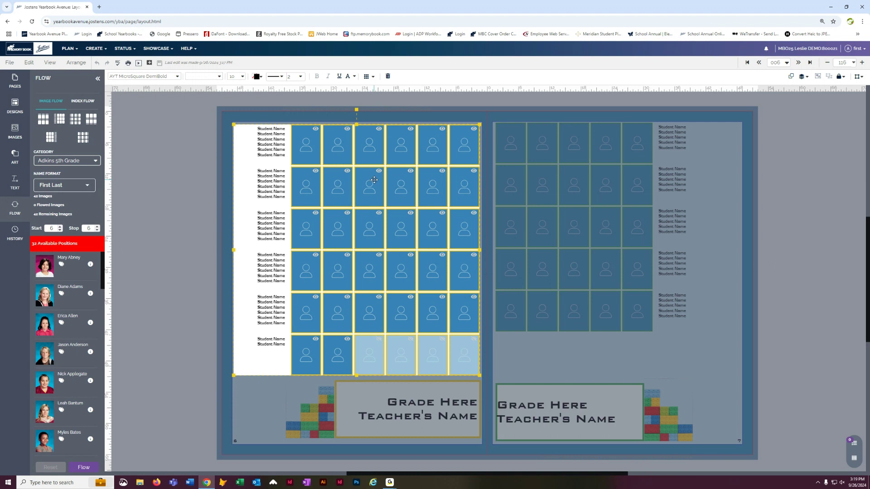
{"action": "left_click", "coordinate": [379, 343]}
{"action": "left_click", "coordinate": [412, 343]}
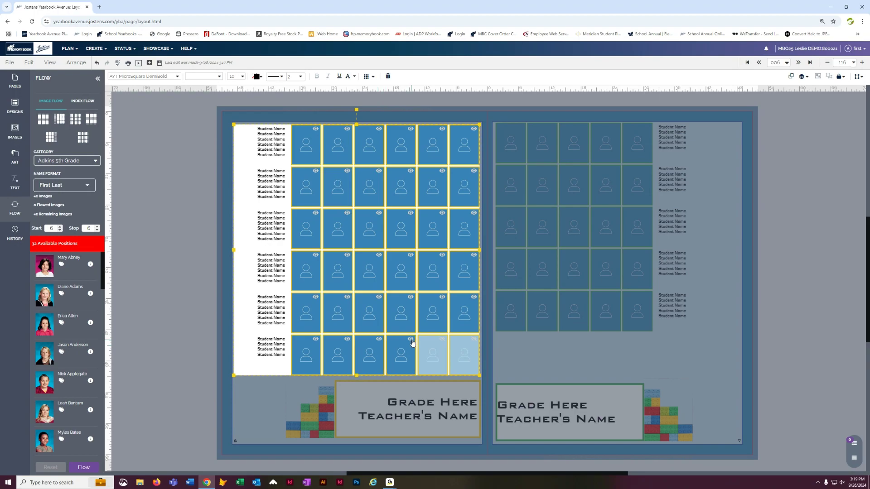
{"action": "left_click", "coordinate": [444, 341]}
{"action": "left_click", "coordinate": [474, 343]}
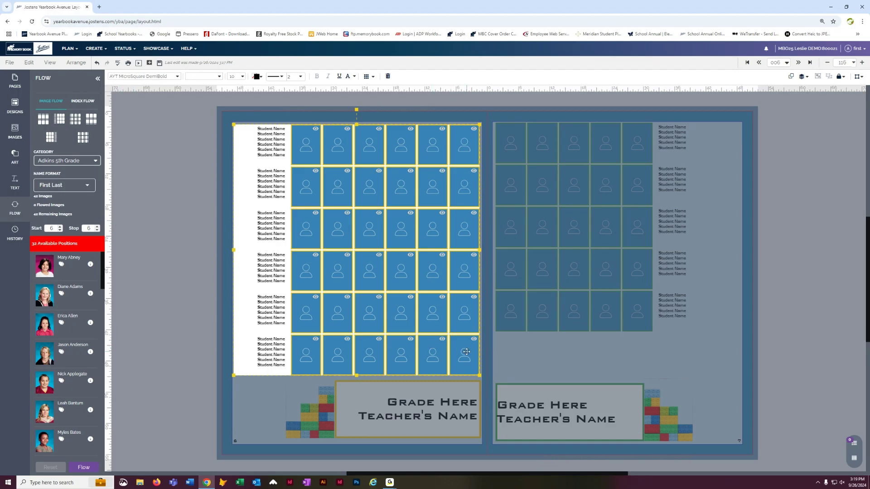
{"action": "left_click", "coordinate": [187, 309]}
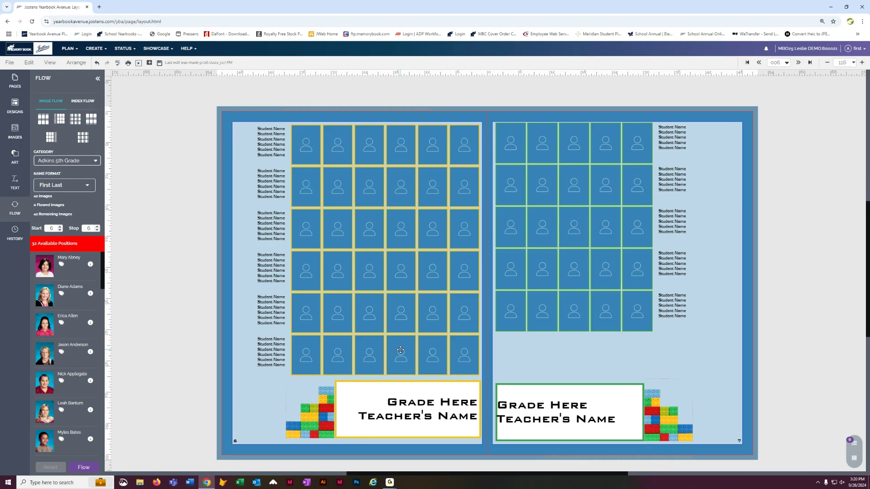
- Hide the first three portrait positions in the left flow's bottom row
{"action": "left_click", "coordinate": [394, 229]}
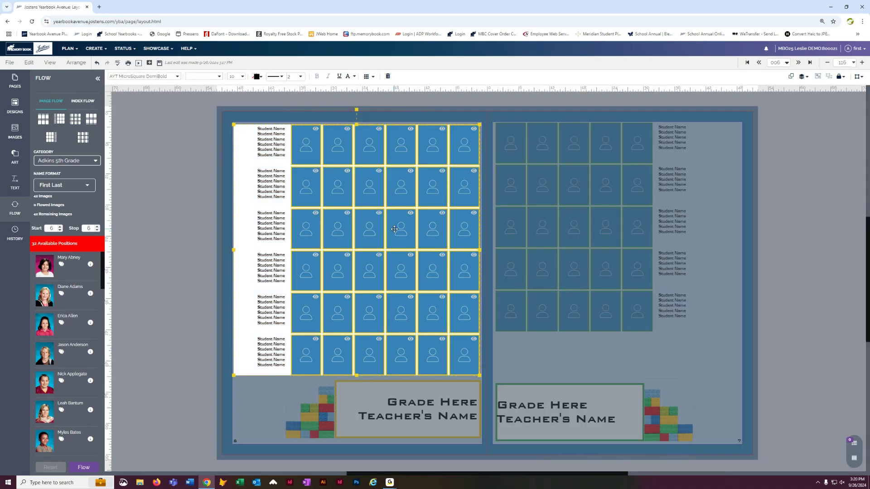
{"action": "left_click", "coordinate": [316, 341]}
{"action": "left_click", "coordinate": [348, 343]}
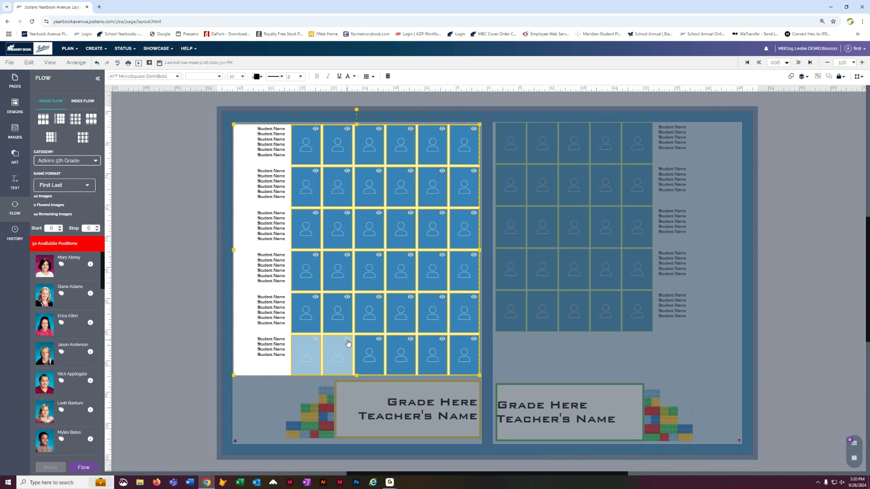
{"action": "left_click", "coordinate": [379, 341]}
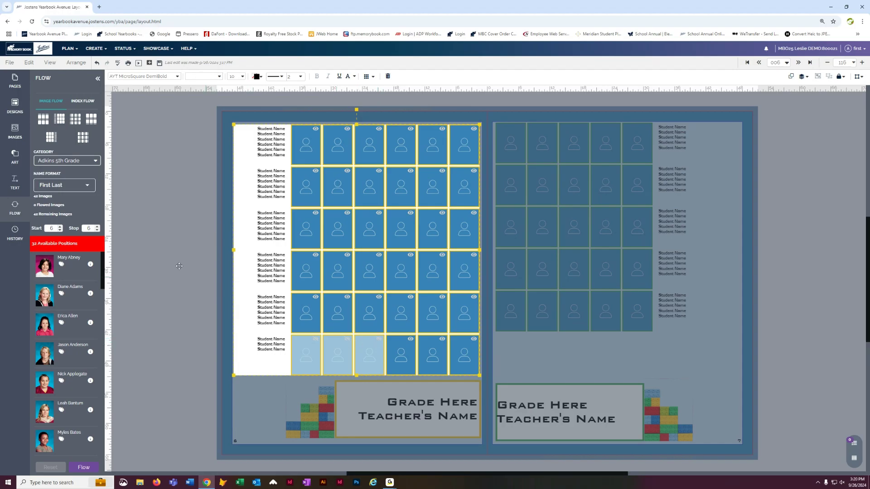
{"action": "left_click", "coordinate": [157, 250]}
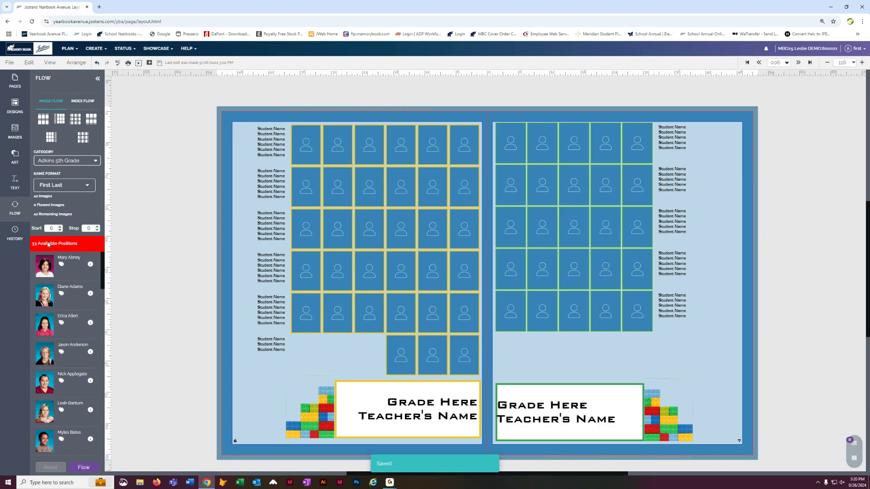
- Choose the Smith Kindergarten flow category and hide the bottom row's fourth and fifth portrait positions
{"action": "left_click", "coordinate": [66, 162]}
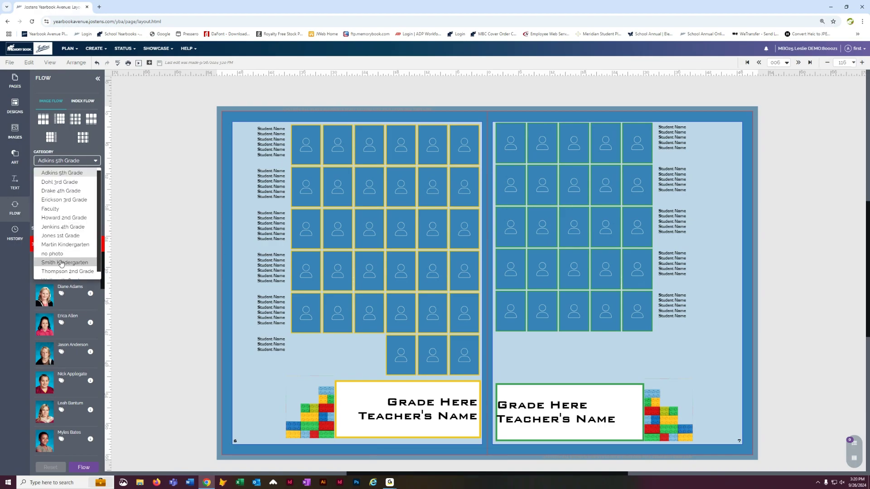
{"action": "left_click", "coordinate": [59, 251]}
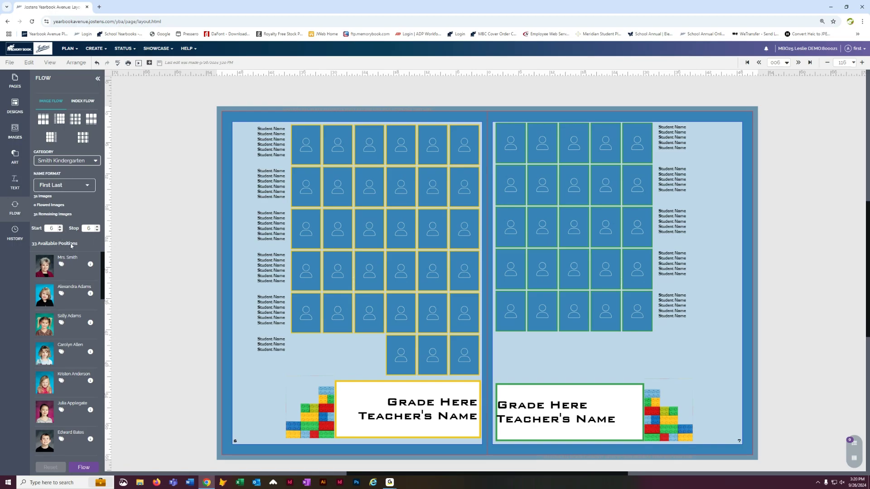
{"action": "left_click", "coordinate": [401, 357]}
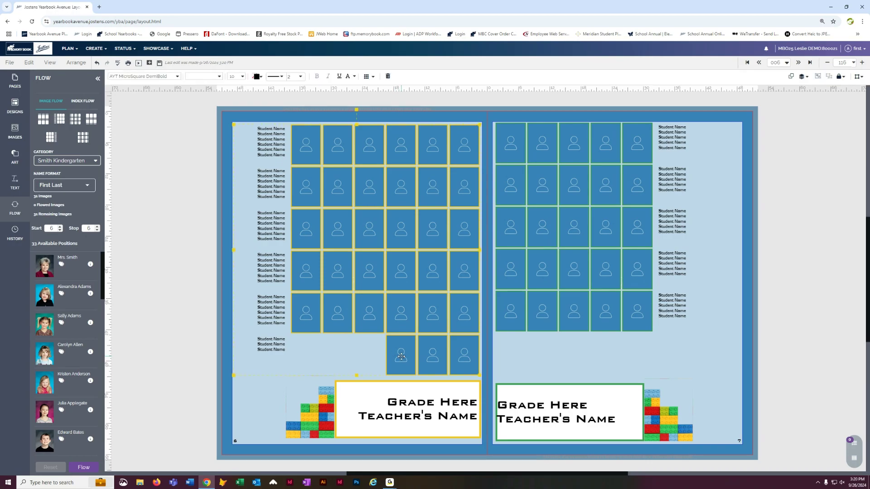
{"action": "double_click", "coordinate": [402, 356]}
{"action": "left_click", "coordinate": [411, 339]}
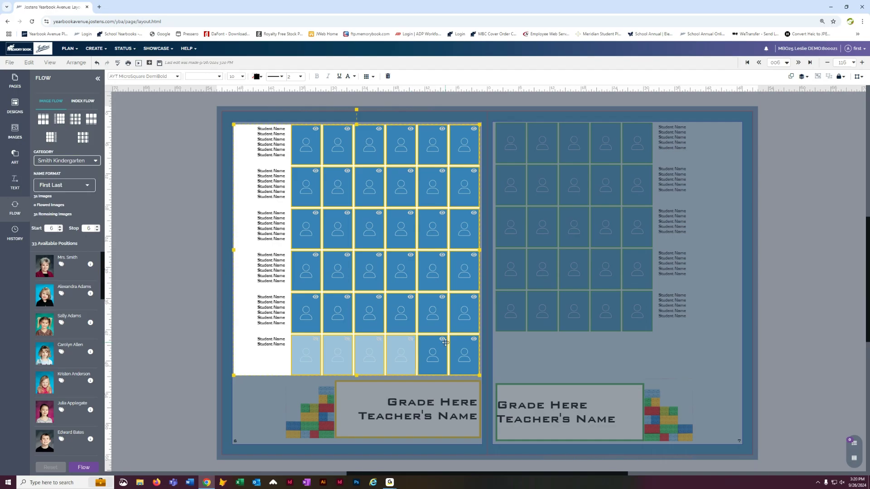
{"action": "left_click", "coordinate": [442, 340]}
{"action": "left_click", "coordinate": [184, 257]}
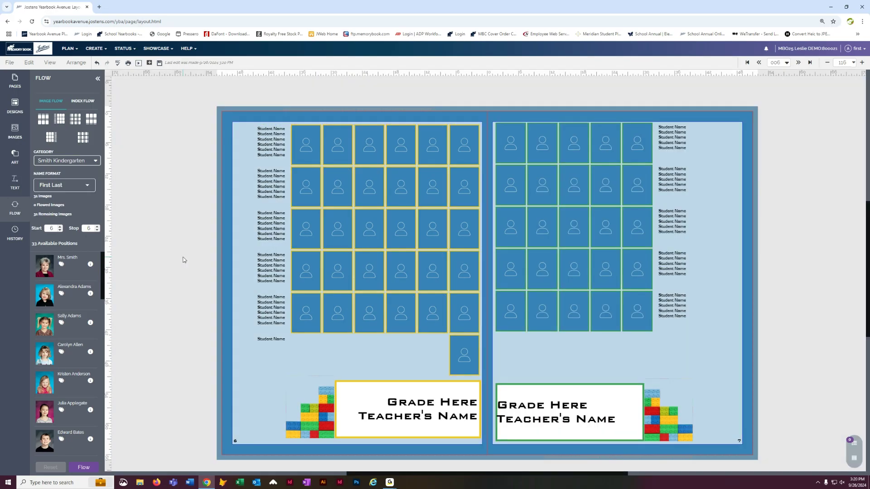
- Save the page and flow the Smith Kindergarten portraits onto the spread
{"action": "left_click", "coordinate": [160, 64]}
{"action": "scroll", "coordinate": [80, 406], "scroll_direction": "down", "scroll_amount": 5}
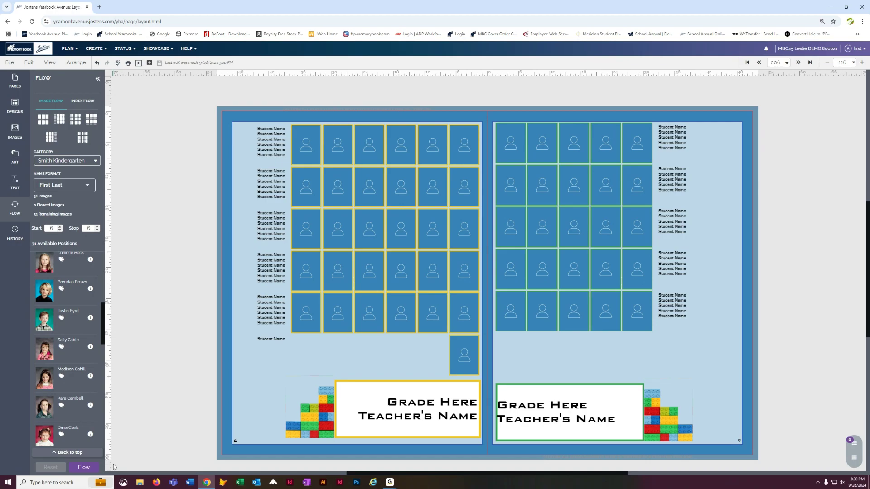
{"action": "left_click", "coordinate": [84, 468]}
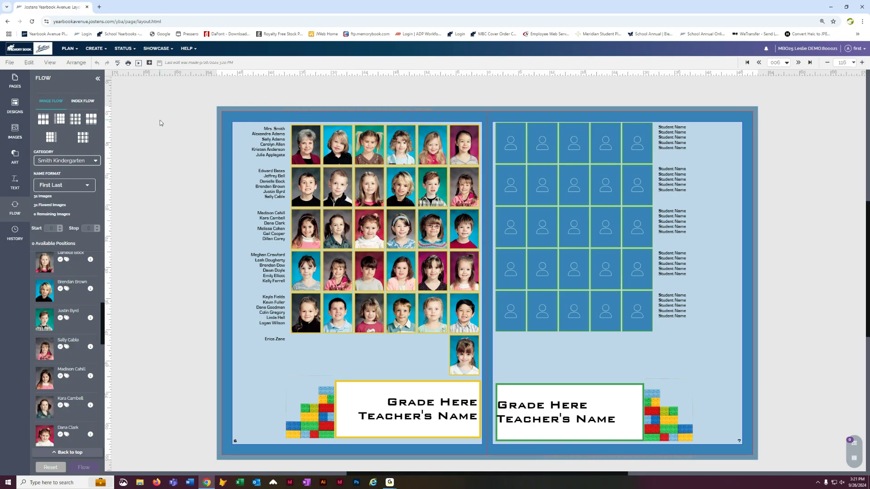
- Go to pages 10–11 and place a four-by-four portrait flow layout on the left page
{"action": "left_click", "coordinate": [798, 63]}
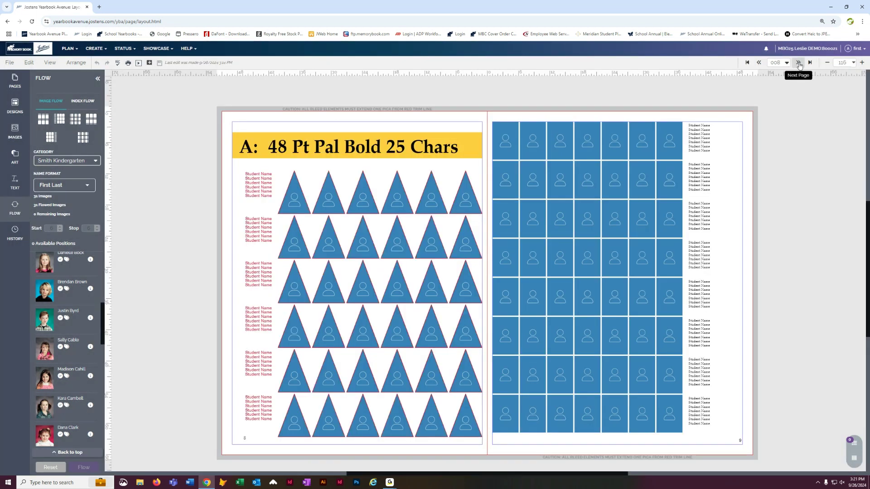
{"action": "left_click", "coordinate": [798, 63]}
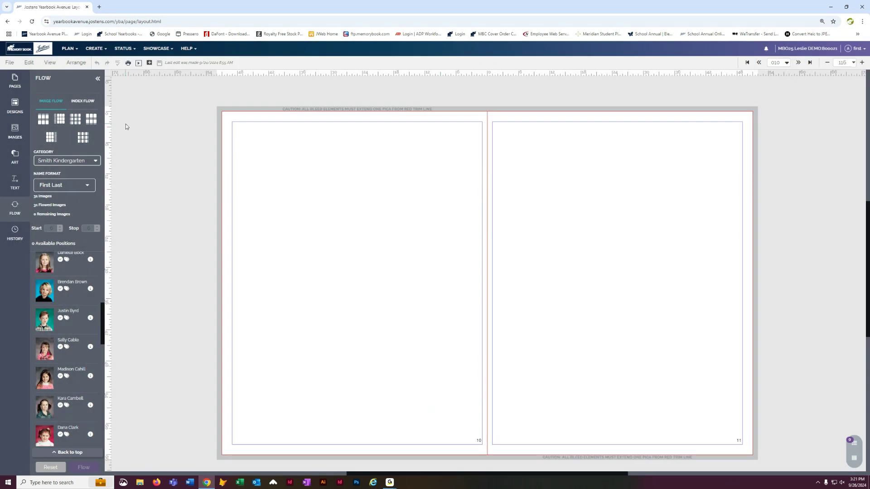
{"action": "left_click_drag", "start_coordinate": [86, 118], "coordinate": [313, 167]}
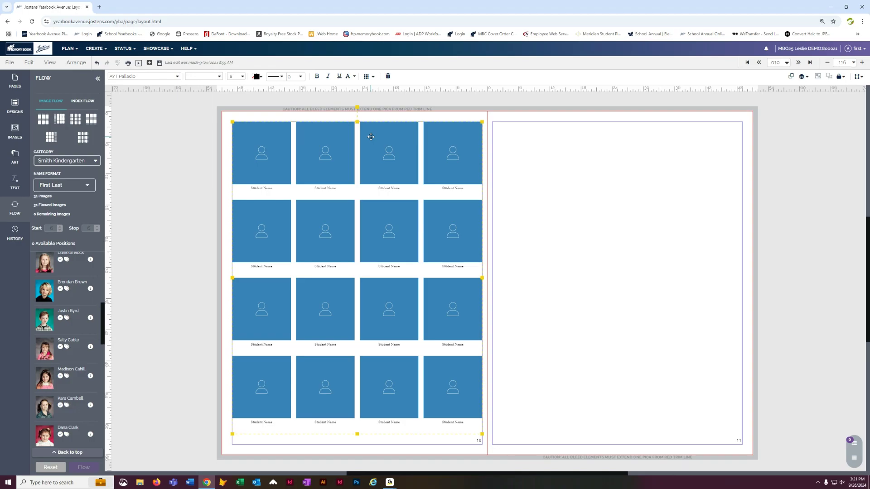
- Open the flow options for the new layout and turn off Automatic
{"action": "left_click", "coordinate": [368, 76]}
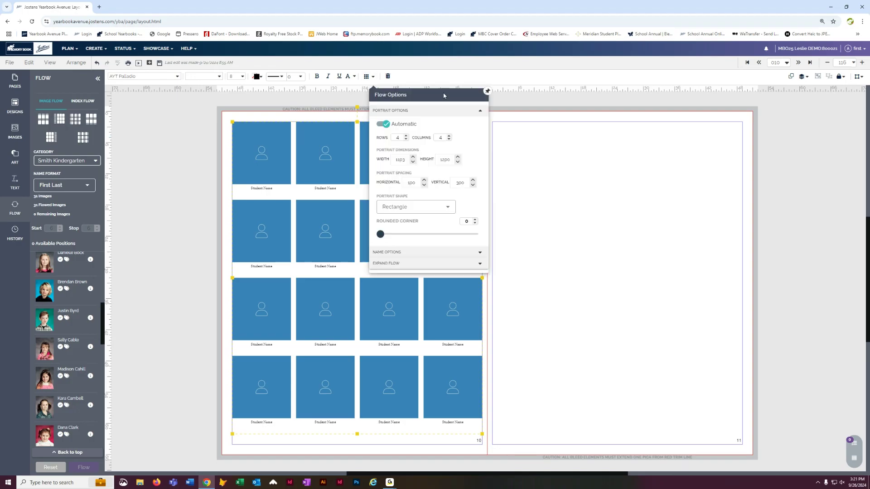
{"action": "left_click_drag", "start_coordinate": [457, 94], "coordinate": [659, 147]}
{"action": "left_click", "coordinate": [588, 177]}
{"action": "left_click", "coordinate": [589, 177]}
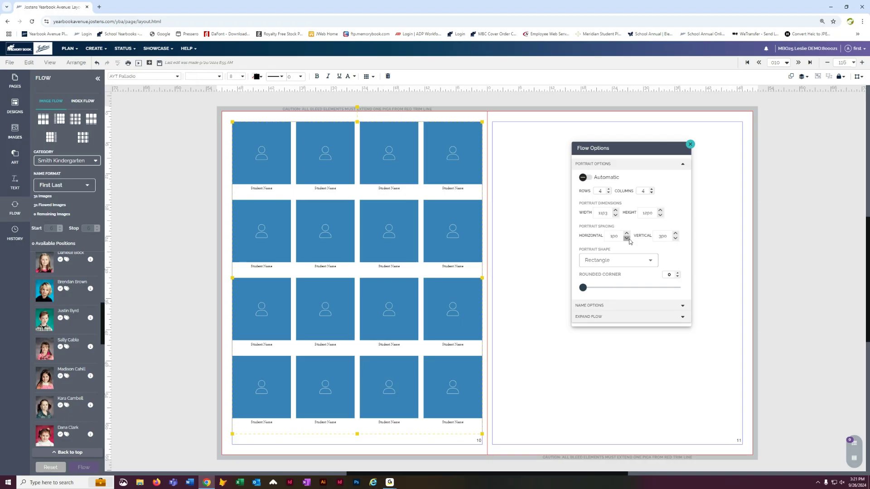
- Shrink the portrait dimensions of the page 10 flow layout to width 709 and height 900
{"action": "left_click", "coordinate": [615, 215]}
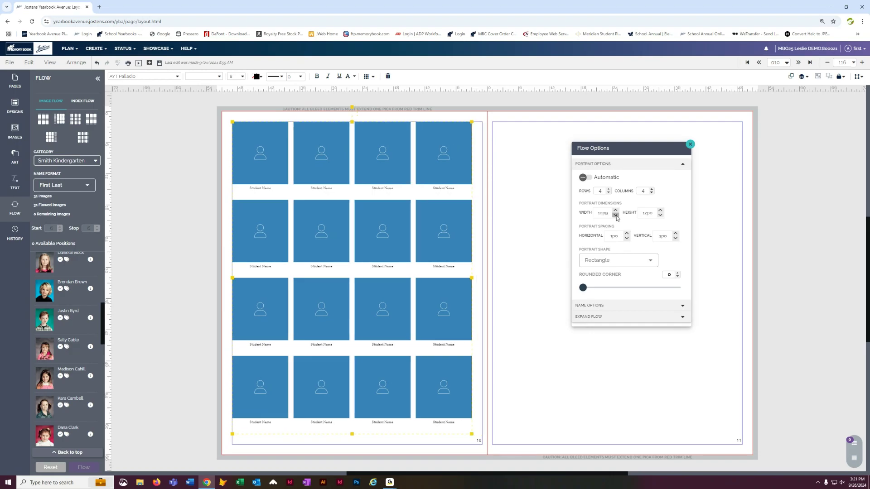
{"action": "left_click", "coordinate": [616, 216]}
{"action": "left_click", "coordinate": [616, 216]}
{"action": "left_click", "coordinate": [616, 215]}
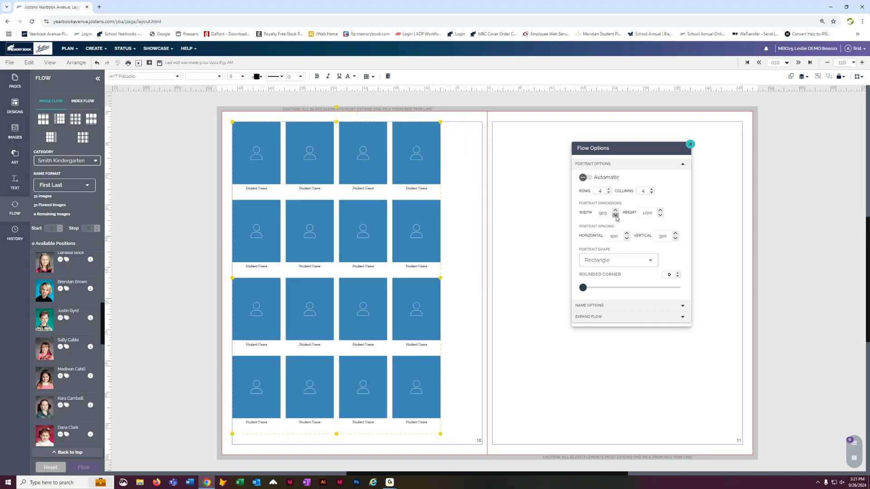
{"action": "left_click", "coordinate": [616, 215]}
{"action": "left_click", "coordinate": [615, 215]}
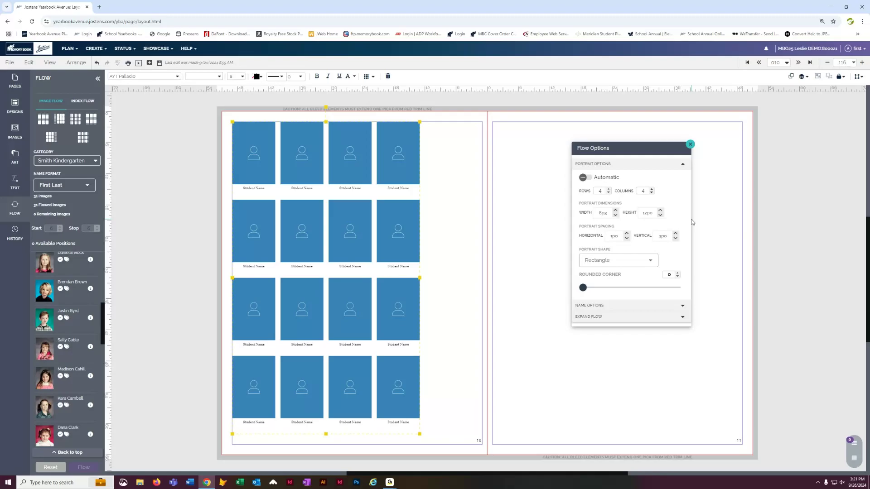
{"action": "left_click", "coordinate": [660, 216]}
{"action": "left_click", "coordinate": [660, 216]}
{"action": "left_click", "coordinate": [661, 215]}
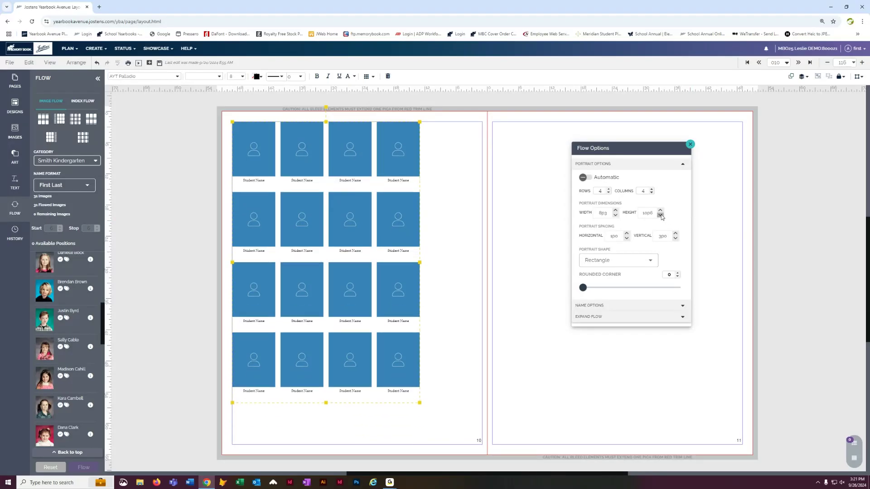
{"action": "left_click", "coordinate": [660, 216]}
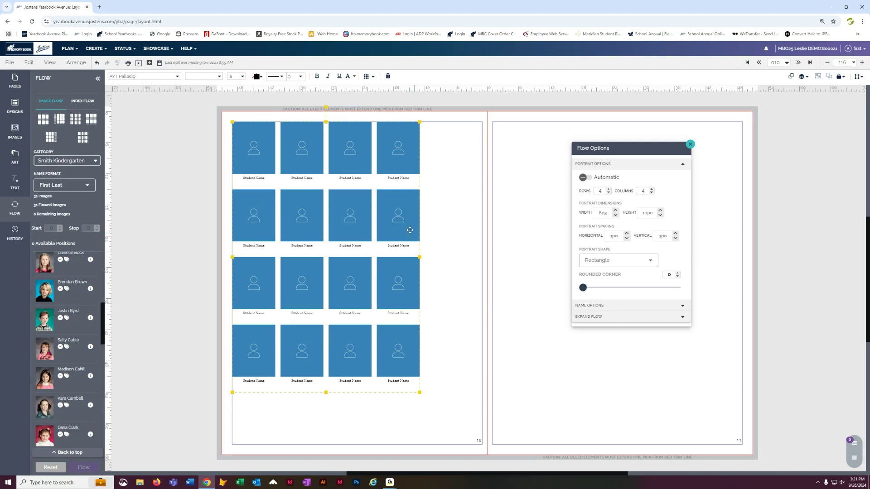
{"action": "left_click", "coordinate": [616, 216]}
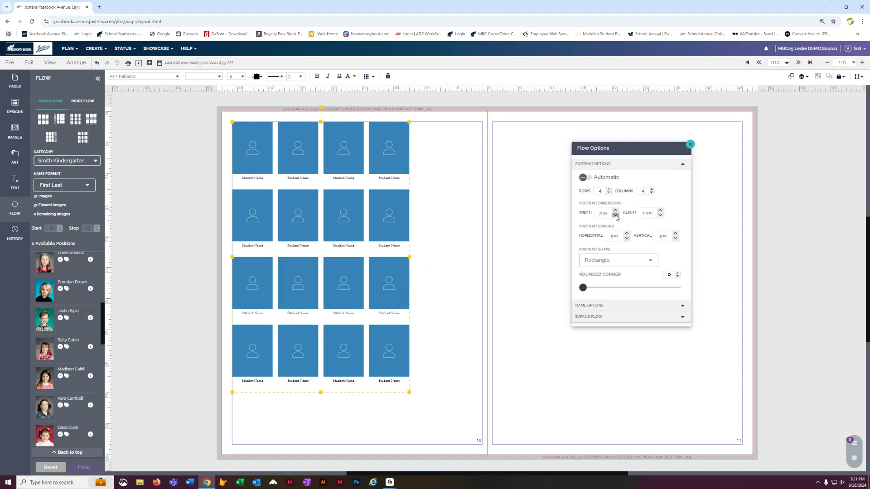
{"action": "left_click", "coordinate": [660, 216]}
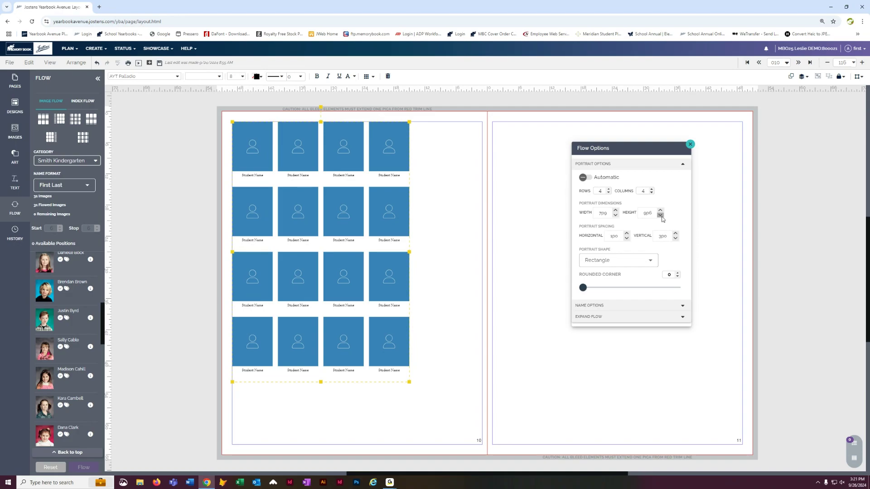
{"action": "left_click", "coordinate": [661, 216]}
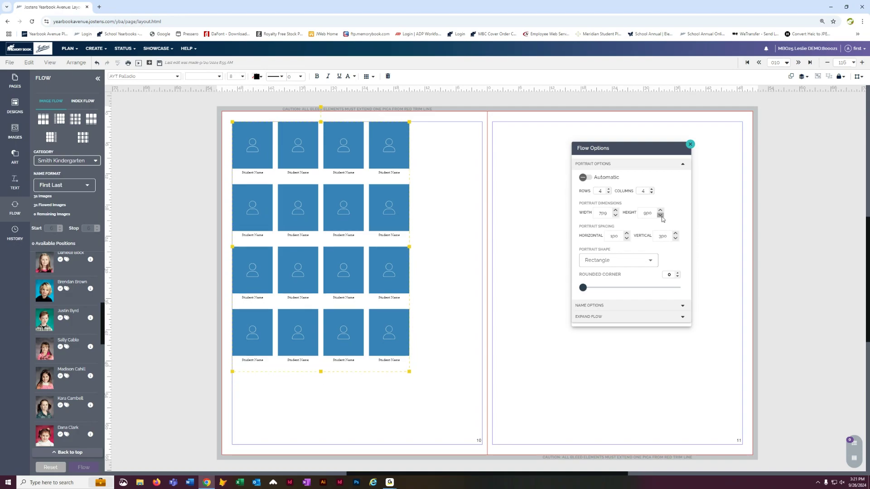
- Set the flow layout to 5 rows and 5 columns and save the page
{"action": "left_click", "coordinate": [609, 190]}
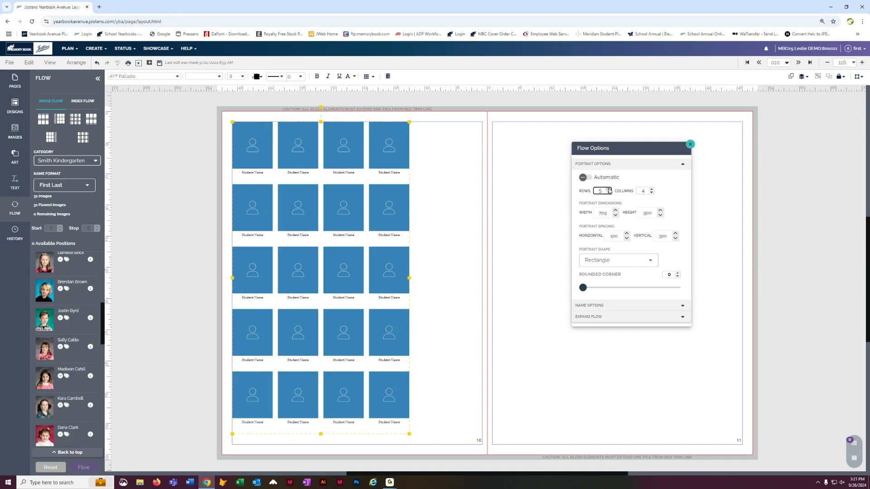
{"action": "left_click", "coordinate": [651, 190]}
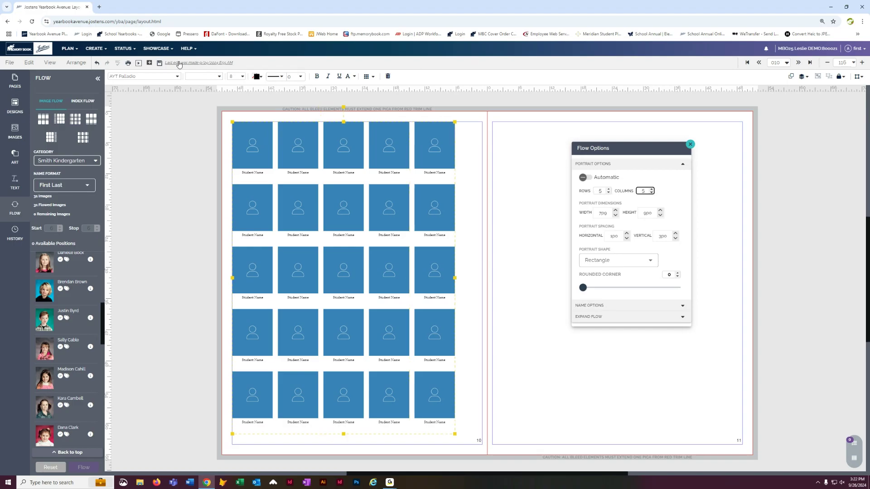
{"action": "left_click", "coordinate": [161, 63]}
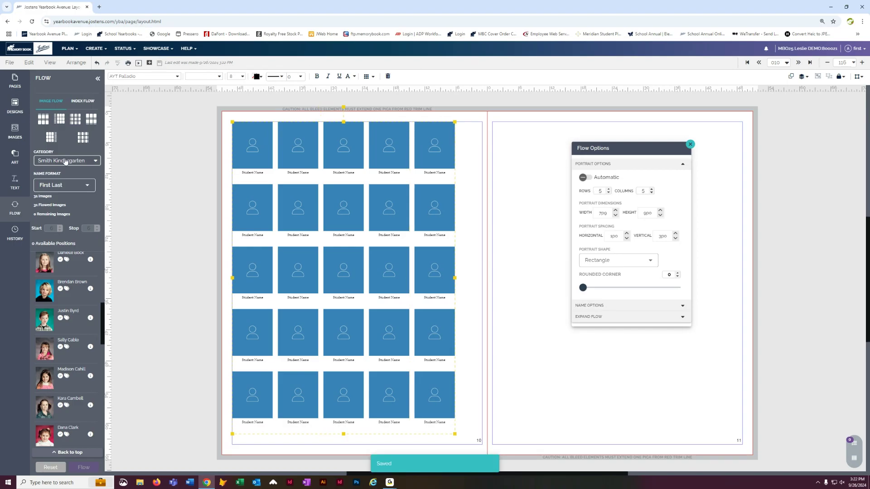
- Switch the flow category to Dohl 3rd Grade and nudge the layout within the page 10 margins
{"action": "left_click", "coordinate": [66, 161]}
{"action": "left_click", "coordinate": [61, 175]}
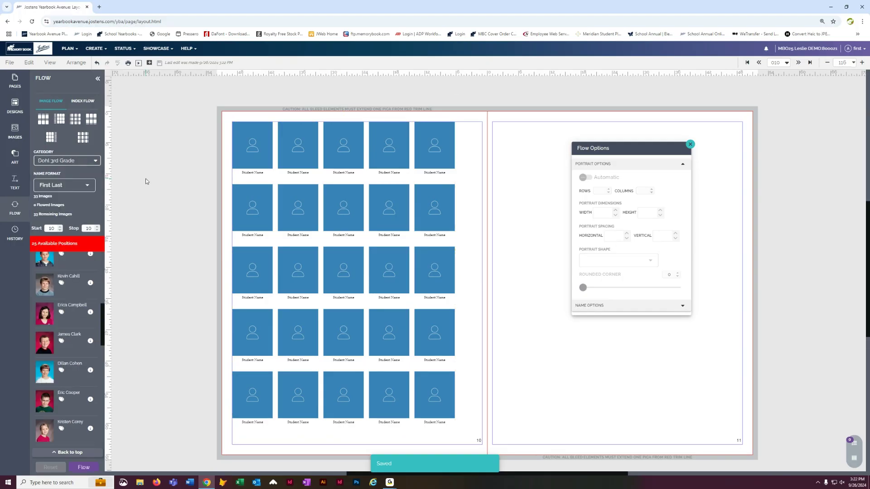
{"action": "left_click_drag", "start_coordinate": [300, 154], "coordinate": [314, 160]}
{"action": "left_click_drag", "start_coordinate": [310, 153], "coordinate": [311, 142]}
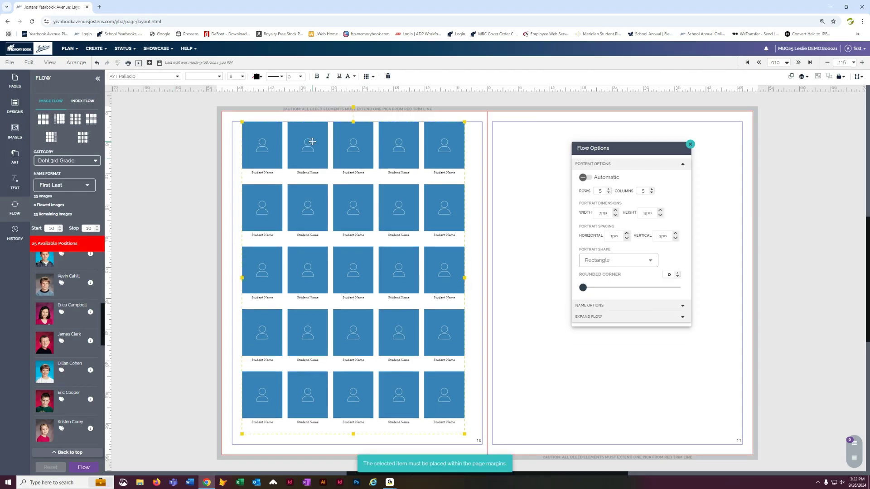
- Paste a copy of the flow layout and move it onto page 11
{"action": "key", "text": "ctrl+v"}
{"action": "left_click_drag", "start_coordinate": [302, 148], "coordinate": [556, 150]}
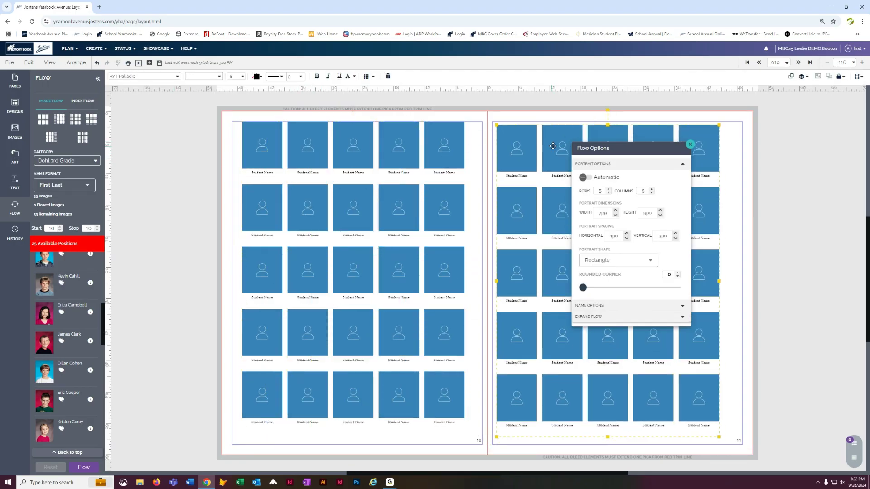
- Set the flow's stop page to 11 and save the page
{"action": "left_click", "coordinate": [157, 224]}
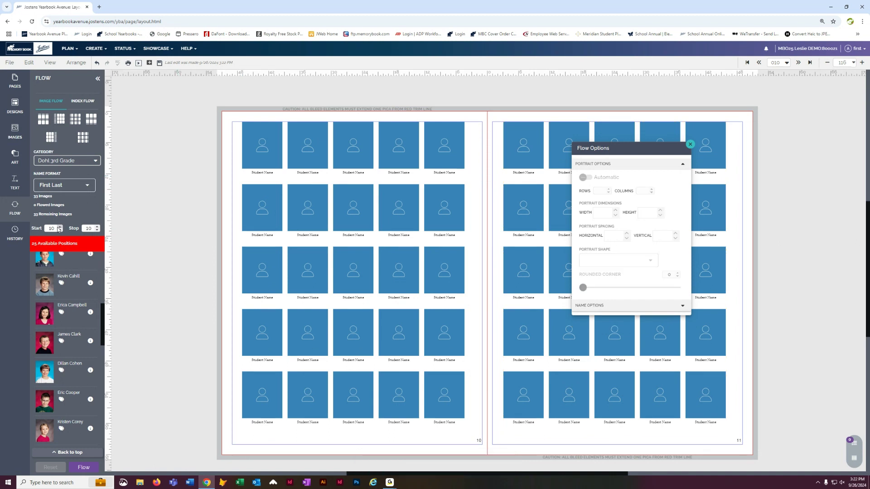
{"action": "left_click", "coordinate": [97, 227]}
{"action": "left_click", "coordinate": [149, 199]}
{"action": "left_click", "coordinate": [159, 63]}
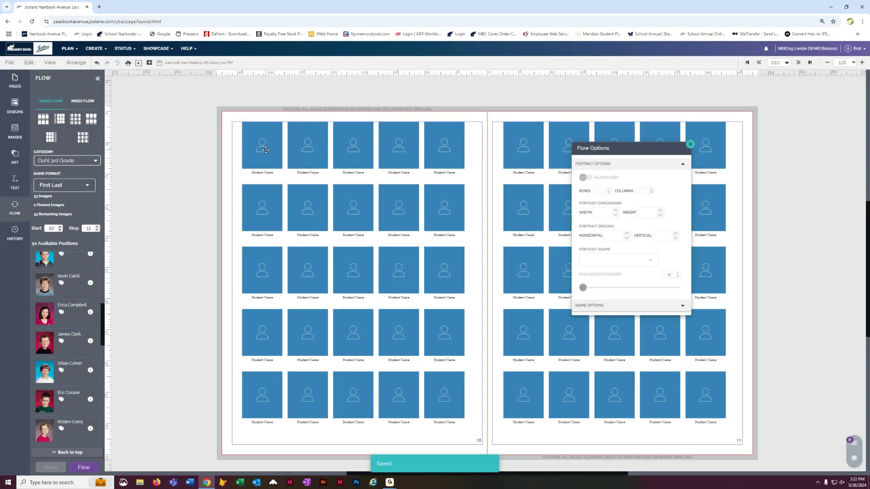
- Select both flow layouts, set the name font size to 10, and save
{"action": "left_click", "coordinate": [520, 143], "text": "shift"}
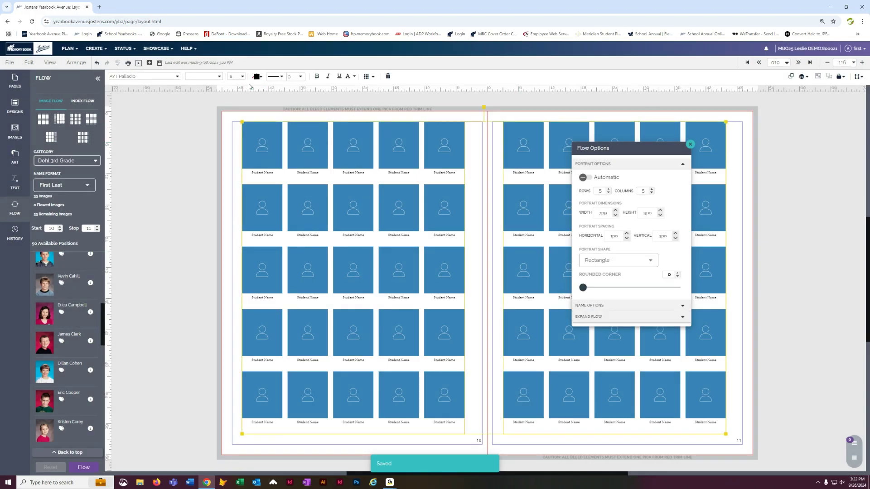
{"action": "left_click", "coordinate": [236, 76]}
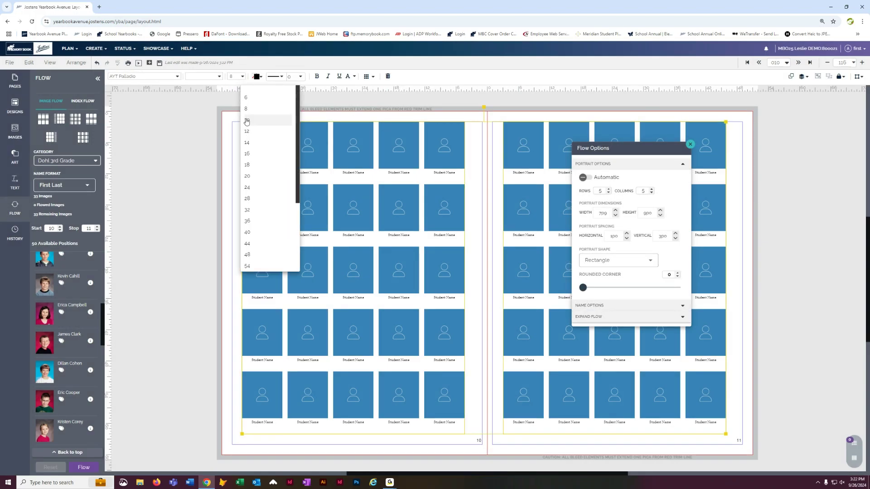
{"action": "left_click", "coordinate": [247, 120]}
{"action": "left_click", "coordinate": [182, 147]}
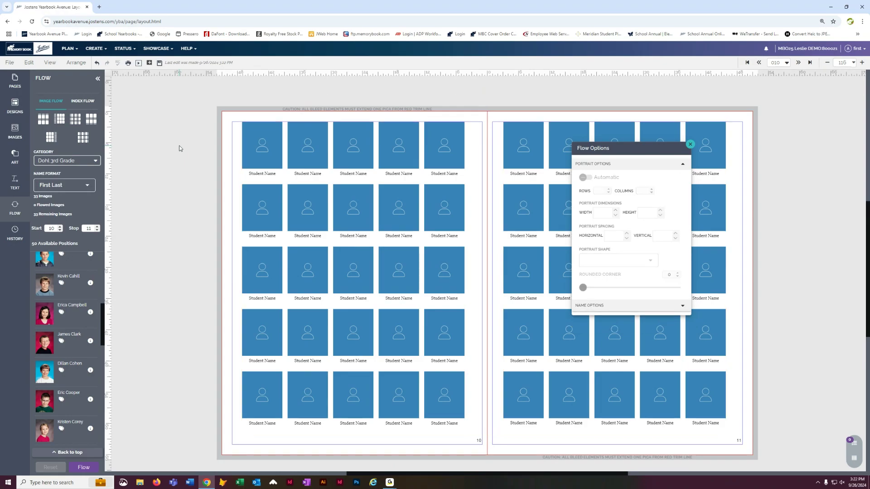
{"action": "left_click", "coordinate": [160, 64]}
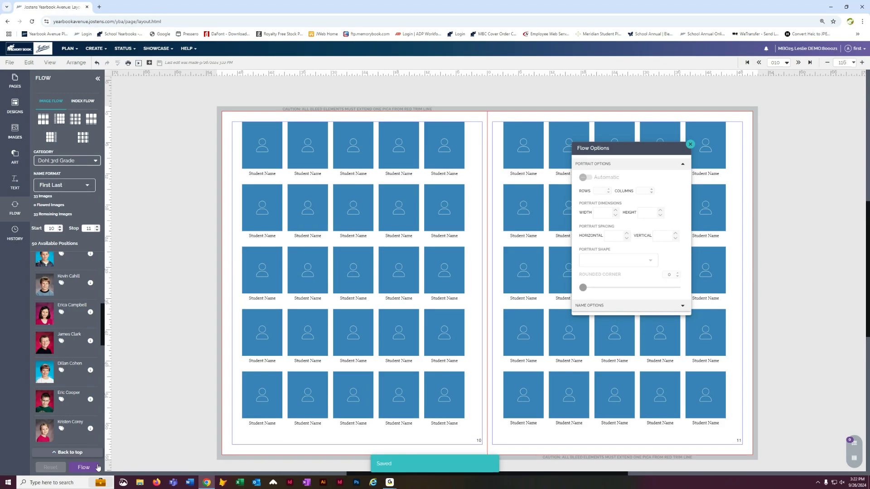
- Flow the Dohl 3rd Grade portraits onto the spread and reset the flow
{"action": "left_click", "coordinate": [85, 468]}
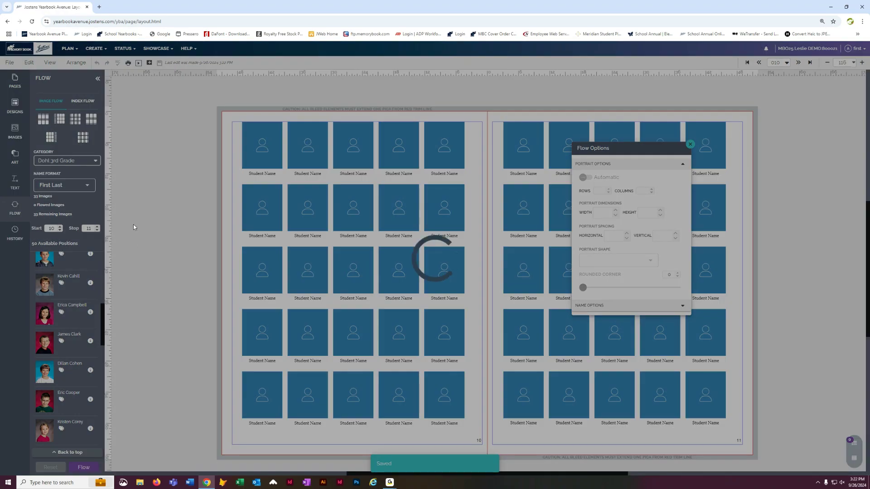
{"action": "left_click_drag", "start_coordinate": [653, 148], "coordinate": [672, 307]}
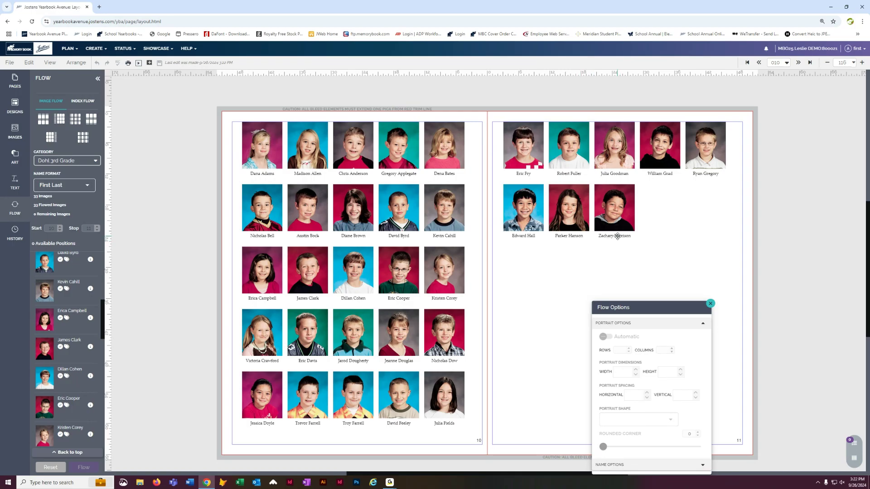
{"action": "left_click", "coordinate": [50, 467]}
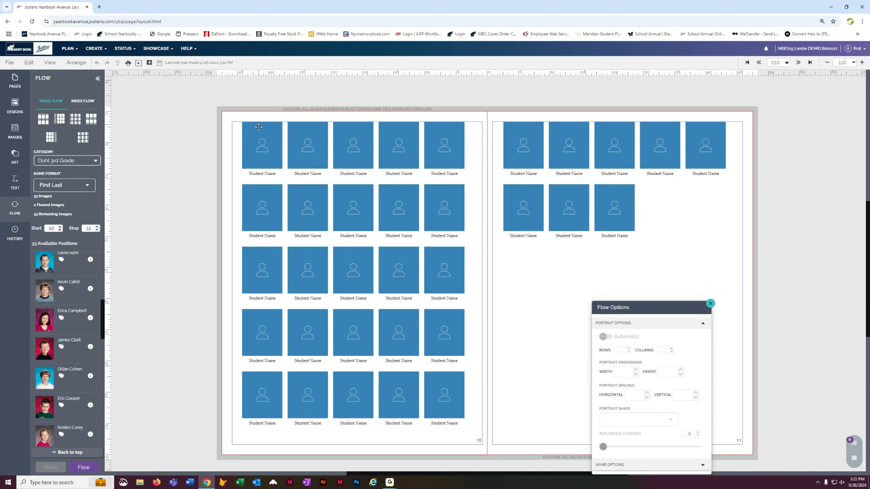
- Select the flow layouts, set the name font size to 12, and save the page
{"action": "left_click", "coordinate": [257, 129]}
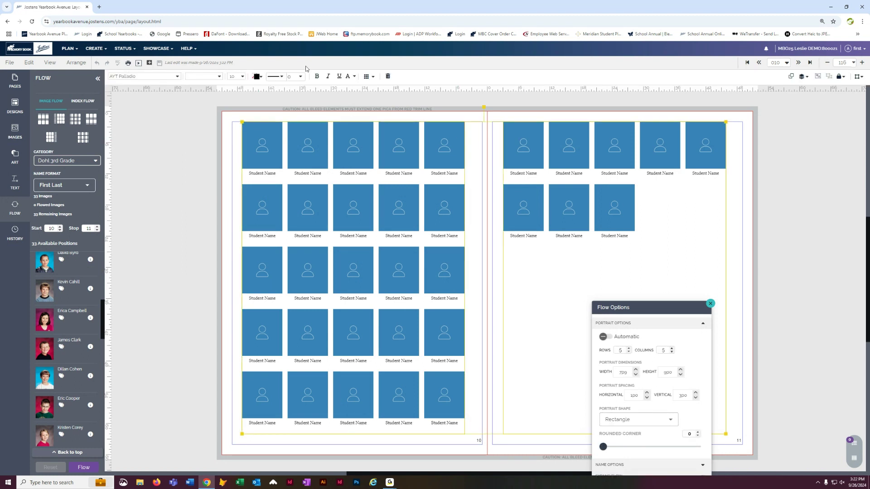
{"action": "left_click", "coordinate": [243, 77]}
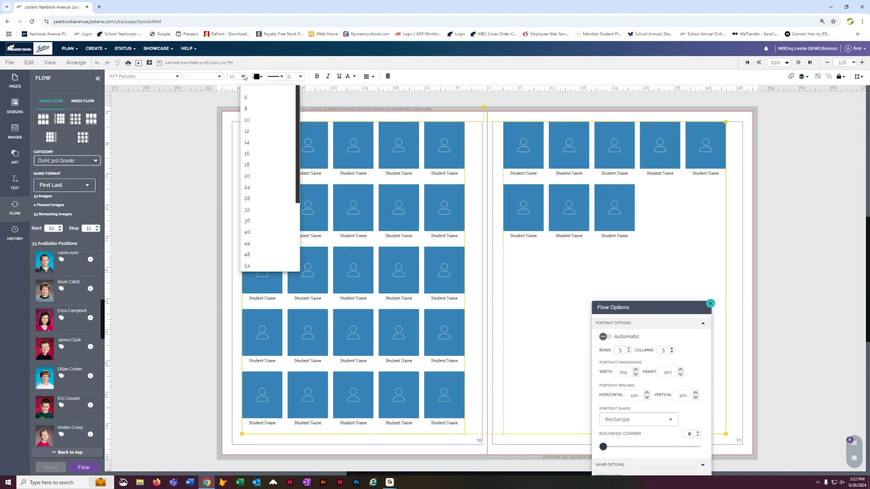
{"action": "left_click", "coordinate": [247, 131]}
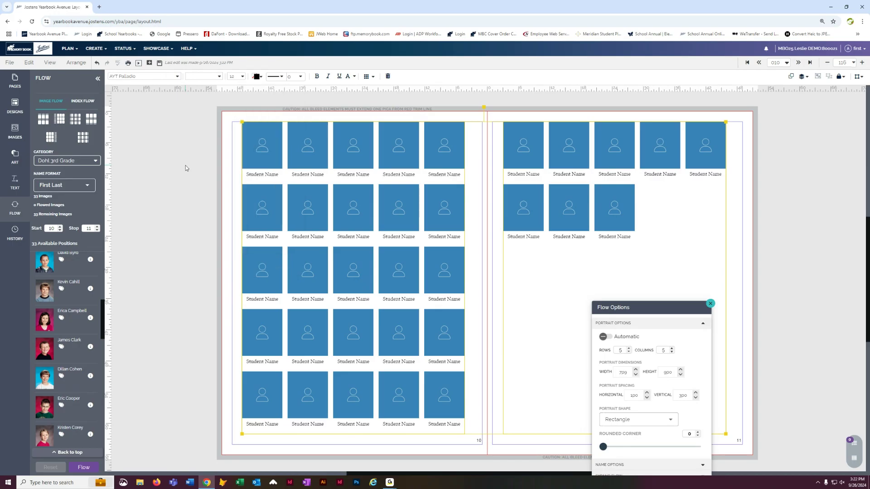
{"action": "left_click", "coordinate": [159, 62]}
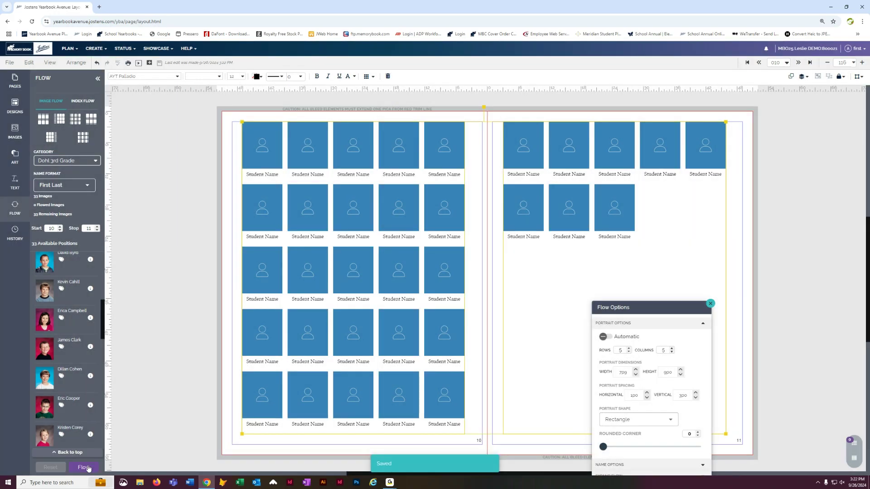
- Flow the Dohl 3rd Grade portraits and expand the page 11 flow into individual elements
{"action": "left_click", "coordinate": [87, 468]}
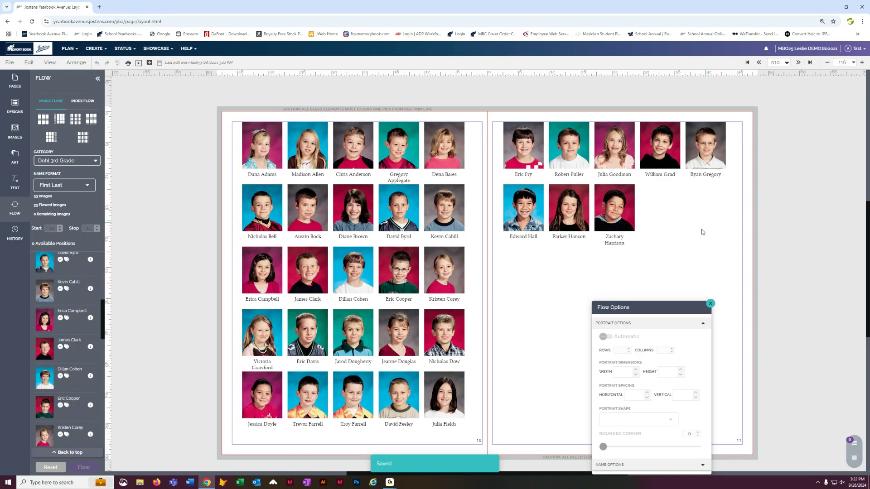
{"action": "left_click", "coordinate": [609, 243]}
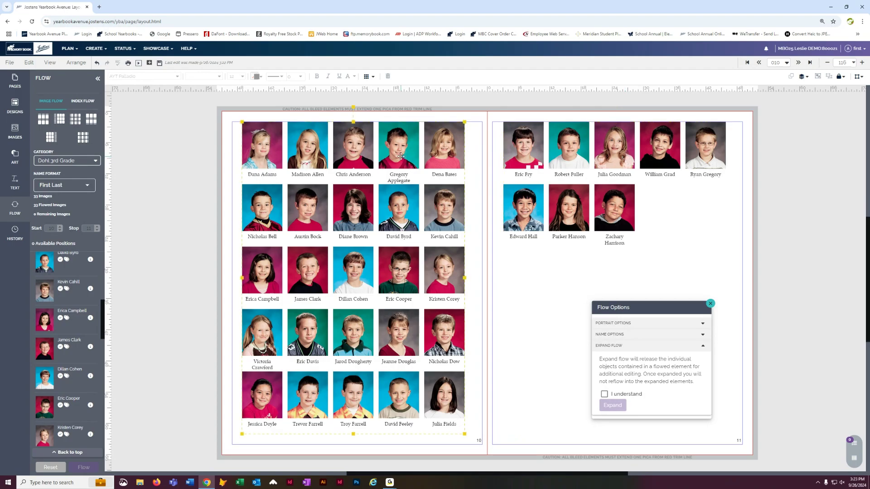
{"action": "left_click", "coordinate": [529, 146]}
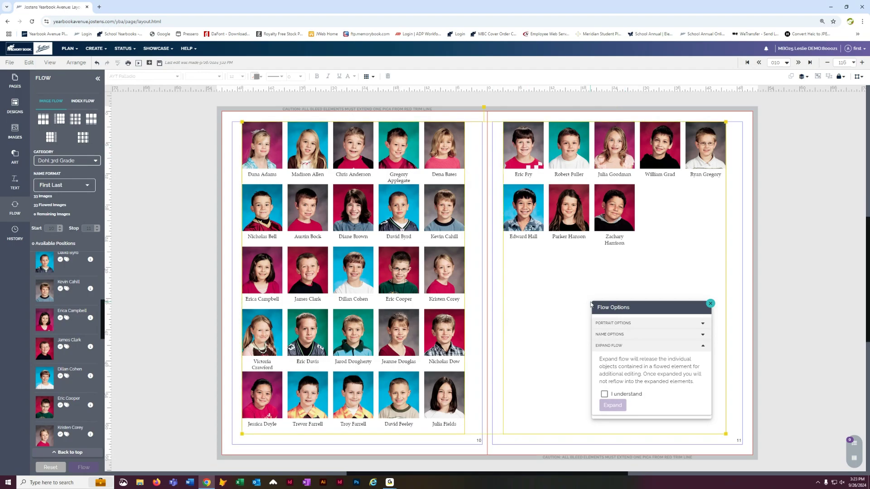
{"action": "left_click_drag", "start_coordinate": [670, 309], "coordinate": [763, 212]}
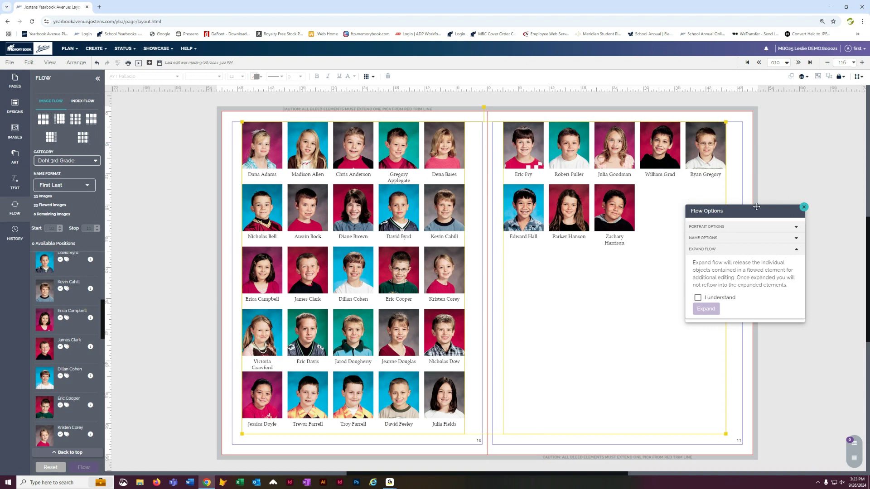
{"action": "left_click", "coordinate": [698, 298]}
{"action": "left_click", "coordinate": [706, 310]}
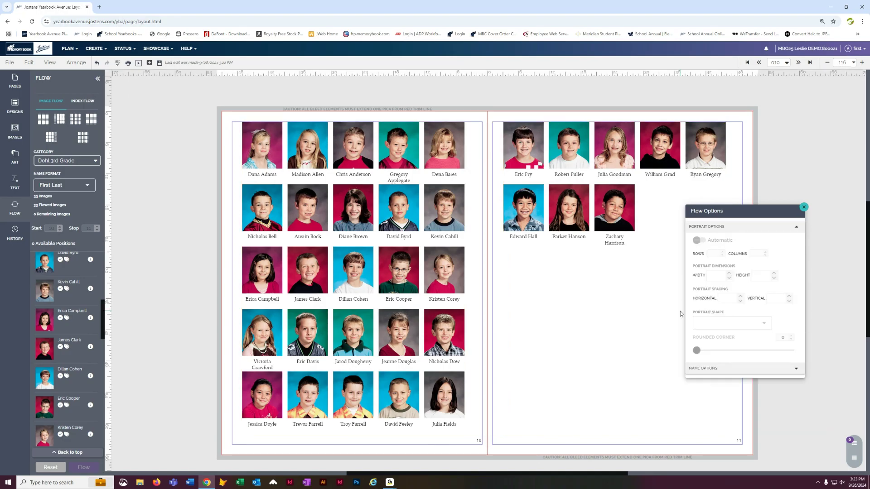
- Select several expanded portraits and names across the spread to examine them individually
{"action": "left_click", "coordinate": [650, 153]}
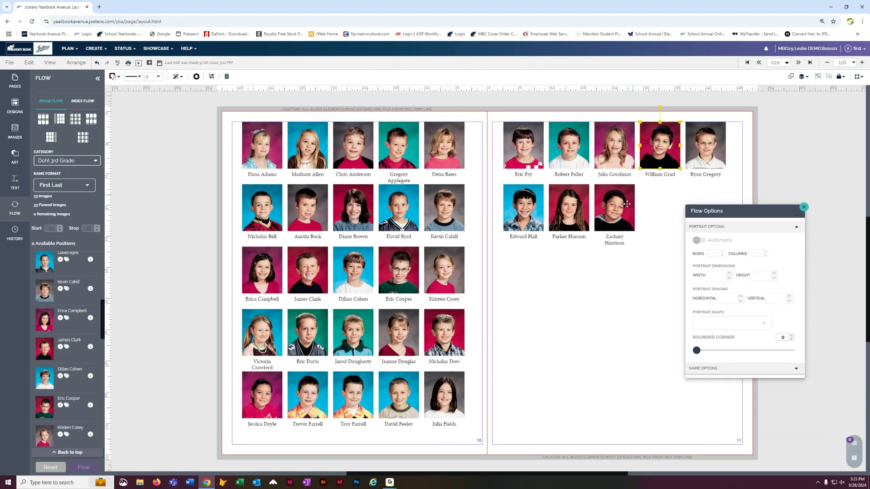
{"action": "left_click", "coordinate": [614, 241]}
{"action": "left_click", "coordinate": [397, 235]}
{"action": "left_click", "coordinate": [347, 151]}
{"action": "left_click", "coordinate": [311, 265]}
{"action": "left_click", "coordinate": [581, 278]}
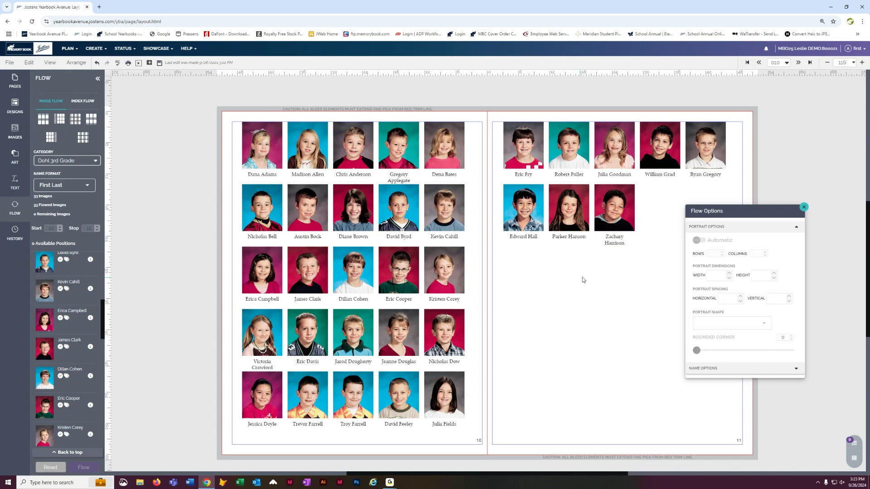
- Try to resize the last name caption on page 11 below its portrait
{"action": "left_click", "coordinate": [613, 242]}
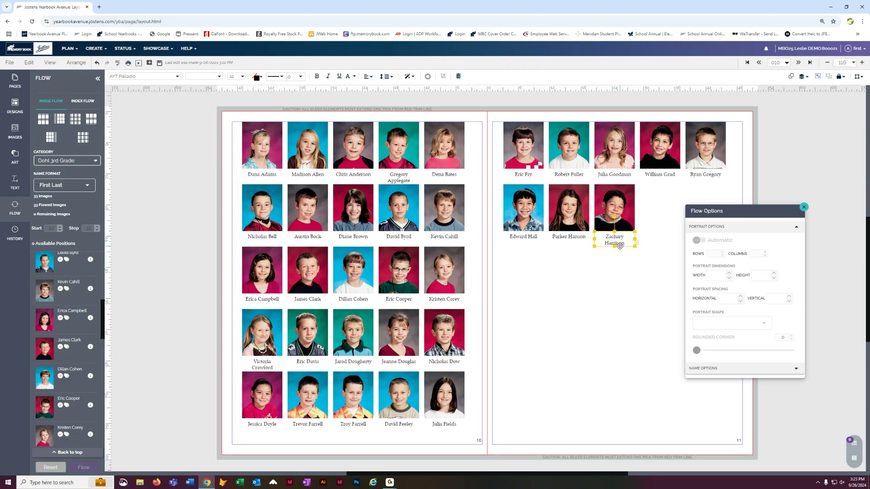
{"action": "left_click_drag", "start_coordinate": [614, 247], "coordinate": [615, 257]}
{"action": "left_click", "coordinate": [773, 173]}
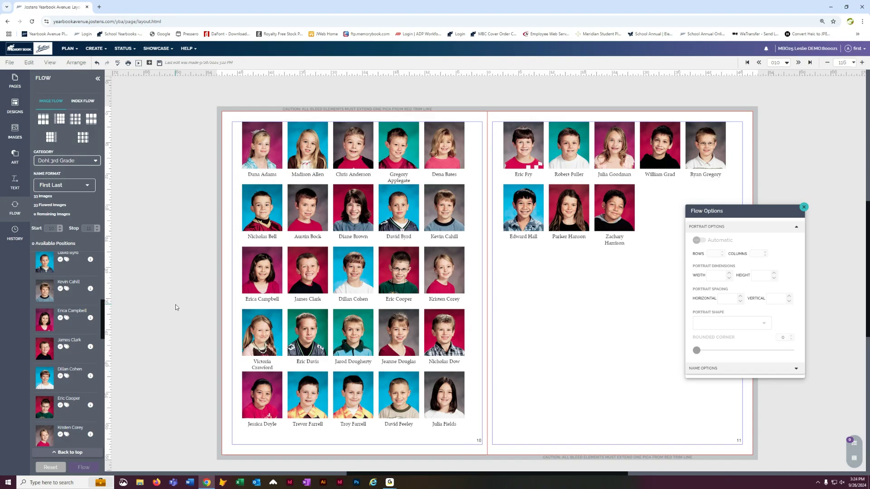
- Delete the photo in the middle of page 10's second row and save the page
{"action": "left_click", "coordinate": [350, 212]}
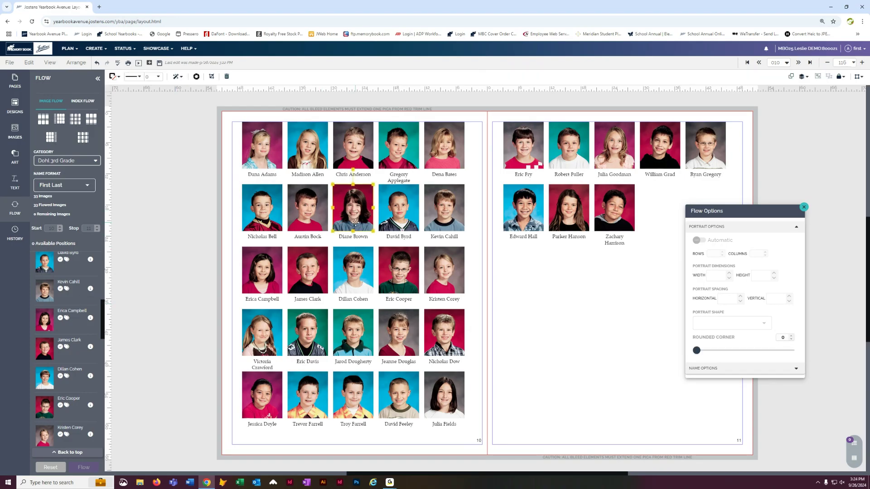
{"action": "key", "text": "Delete"}
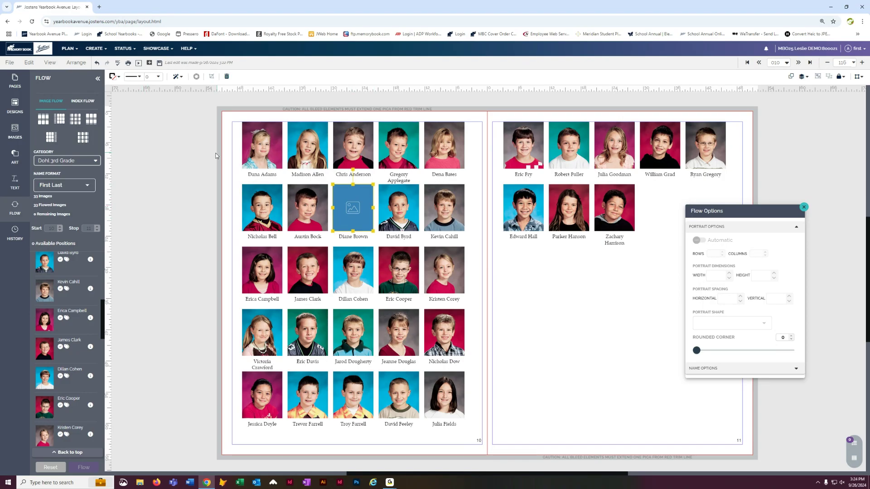
{"action": "left_click", "coordinate": [184, 161]}
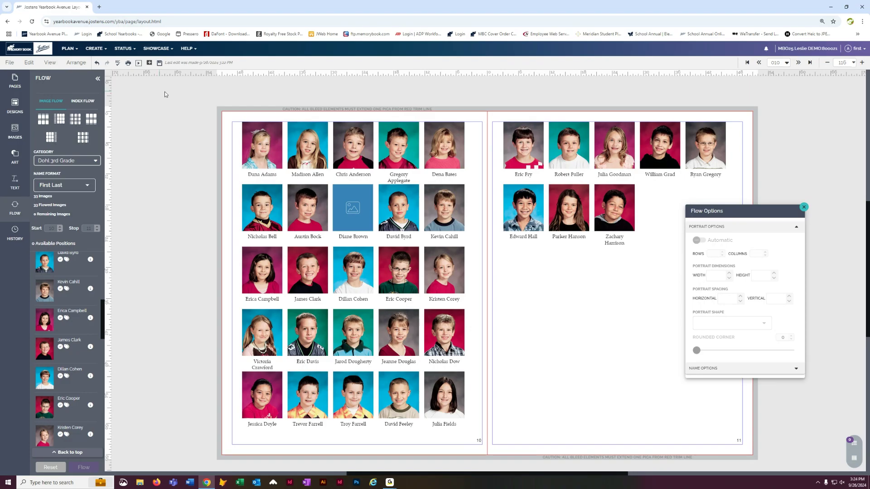
{"action": "left_click", "coordinate": [160, 64]}
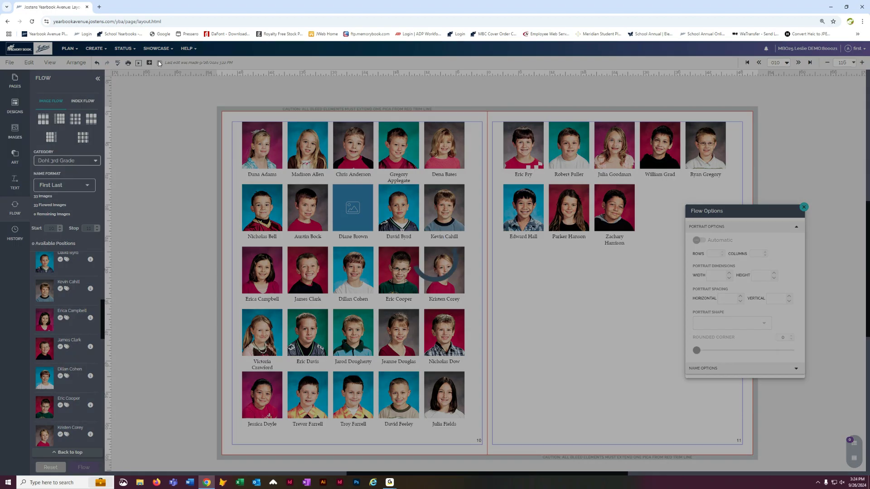